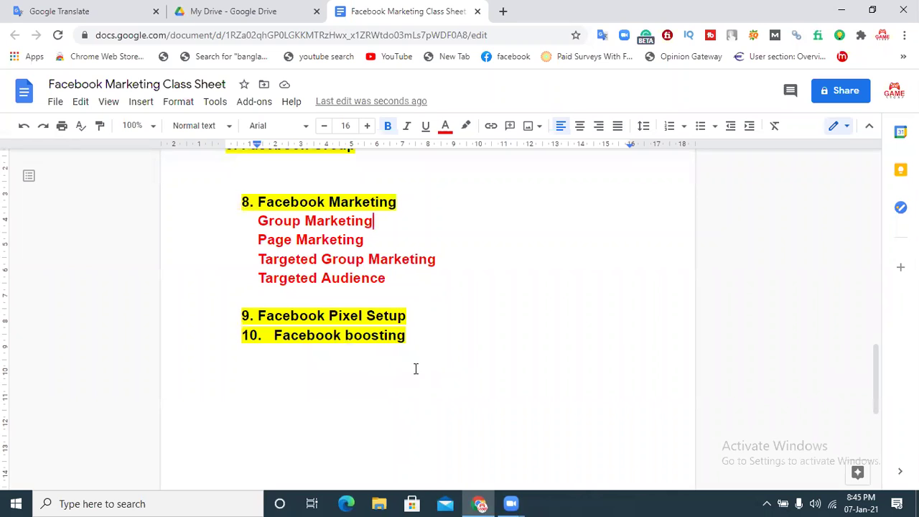
Review the numbered Facebook marketing topics across both pages of the class sheet
mouse_move(880, 369)
left_mouse_down()
mouse_move(883, 425)
mouse_move(878, 352)
left_mouse_up()
left_click_drag(451, 450, 222, 232)
left_click(478, 296)
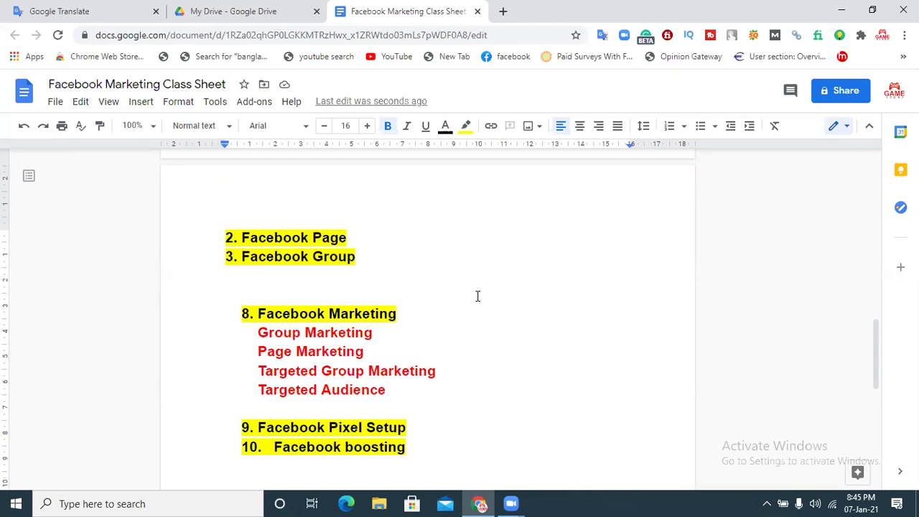
left_click_drag(882, 338, 865, 256)
scroll(431, 297, "down", 1)
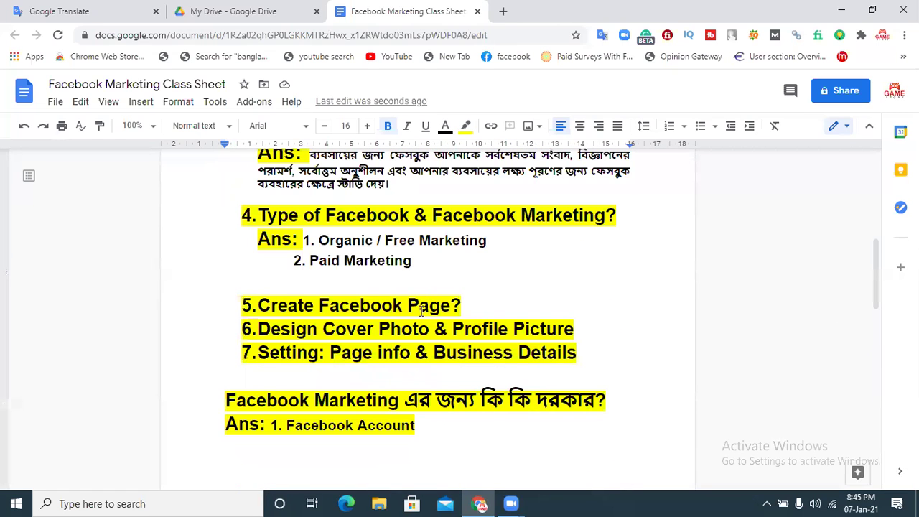
left_click_drag(877, 270, 880, 279)
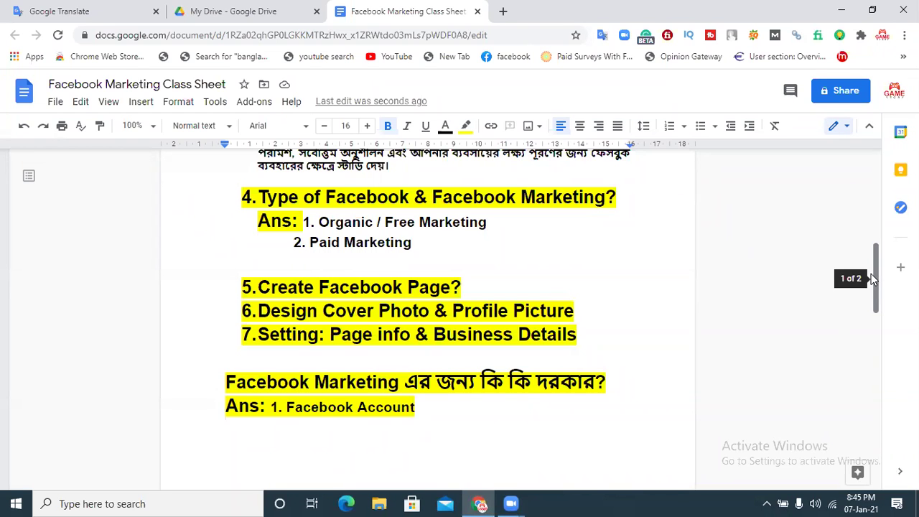
left_click_drag(877, 265, 876, 301)
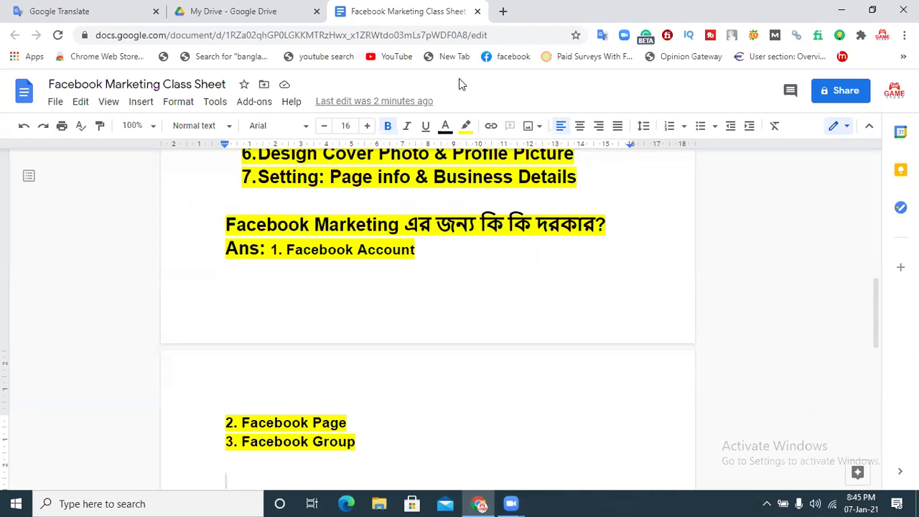
Switch to Firefox from the desktop and open the Facebook home page
left_click(838, 13)
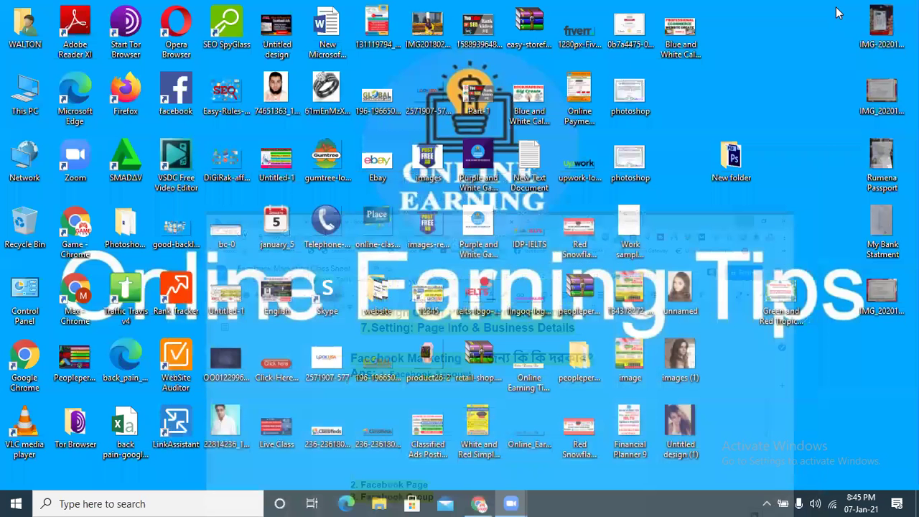
double_click(113, 88)
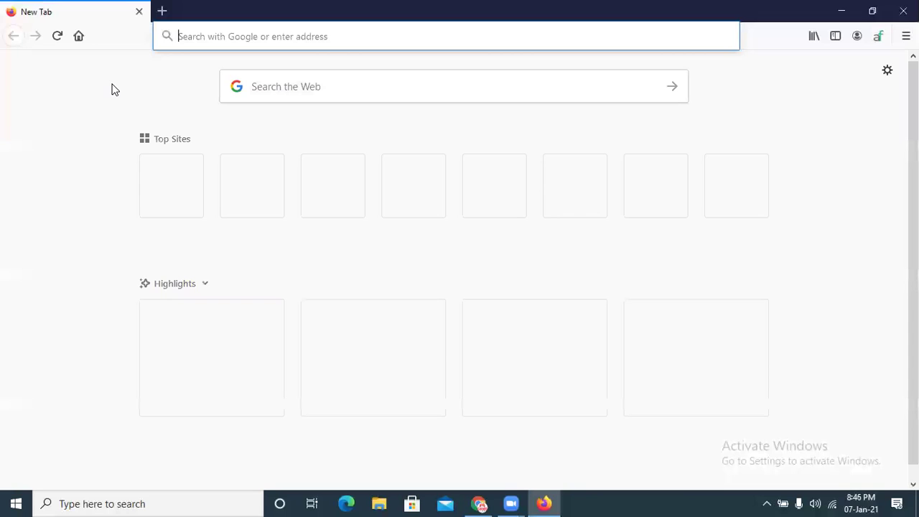
left_click(523, 279)
left_click(163, 202)
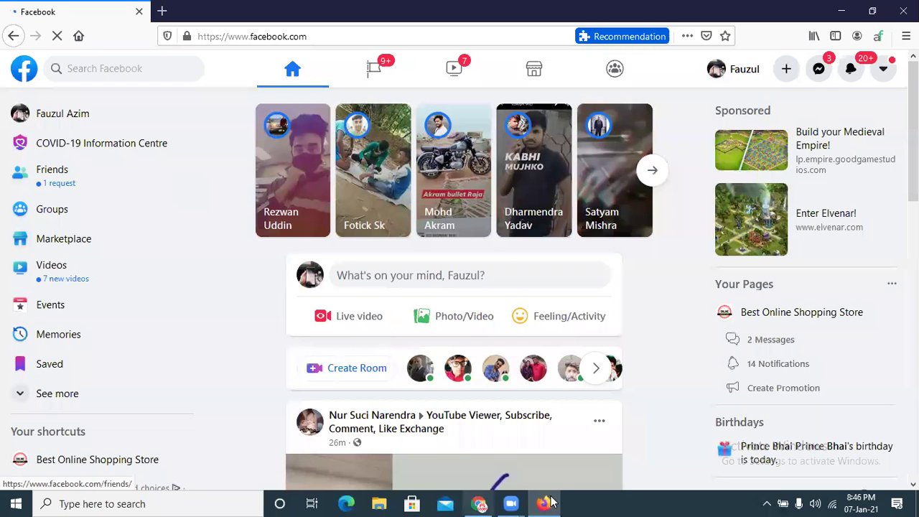
Switch back to Chrome and open amazon.com in a new tab
left_click(481, 504)
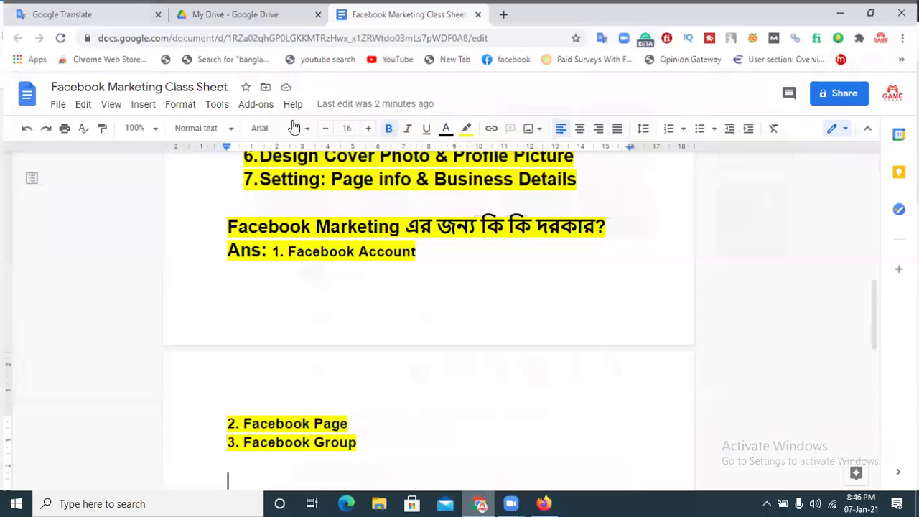
left_click(500, 12)
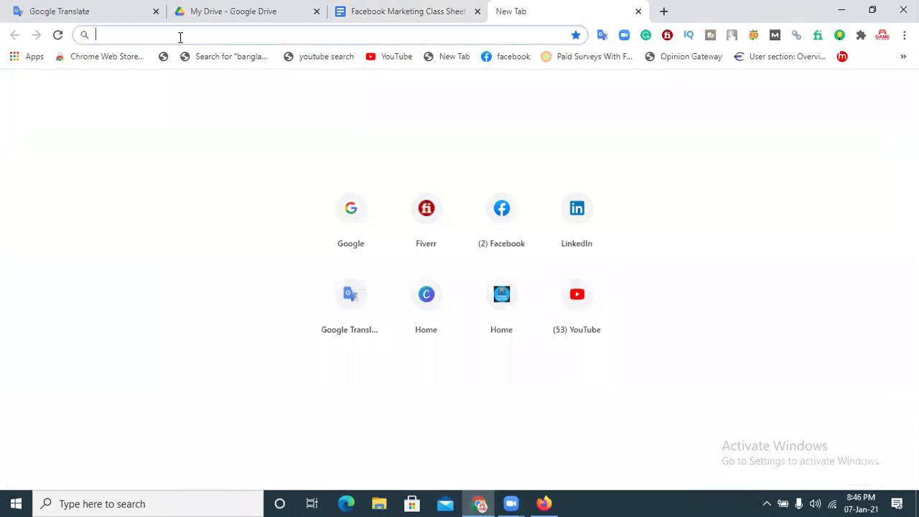
type("ama")
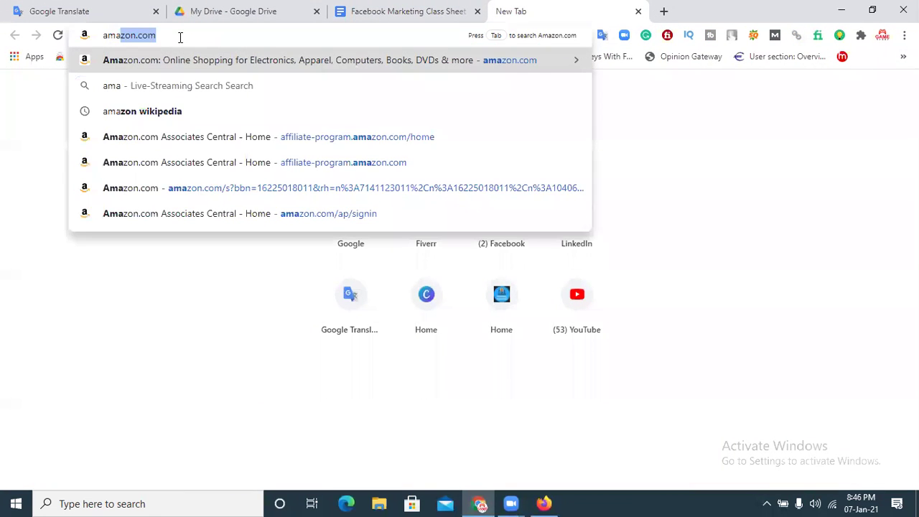
key("Return")
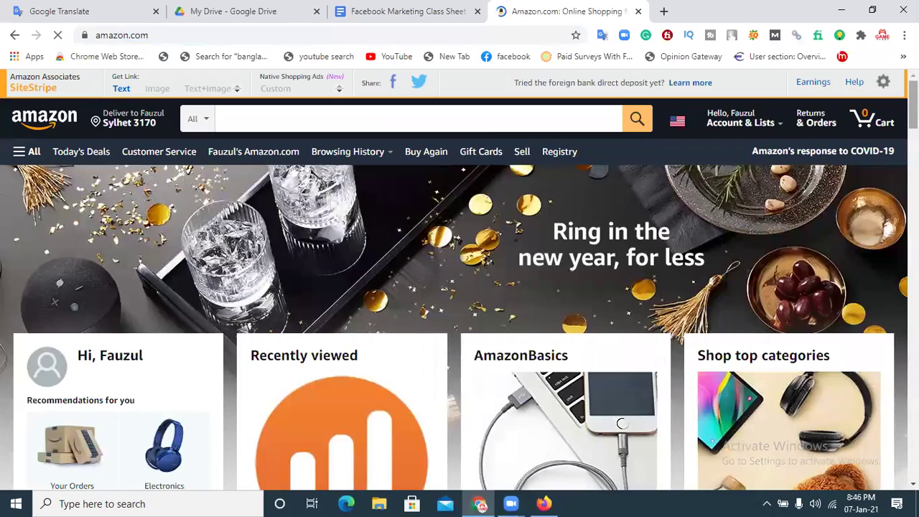
Search Amazon for "laptop" and open the 2021 CHUWI HeroBook Plus 15.6" product page
scroll(460, 287, "down", 3)
scroll(460, 288, "down", 7)
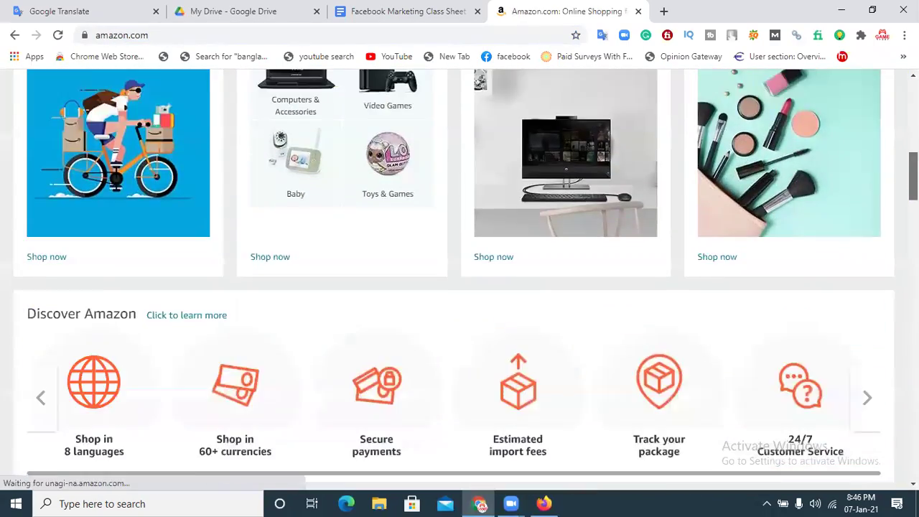
scroll(460, 287, "down", 8)
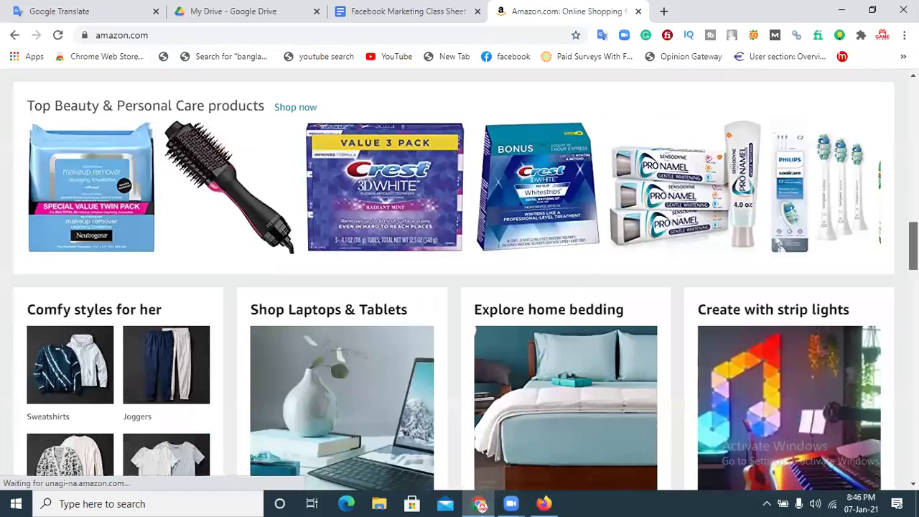
scroll(460, 287, "up", 10)
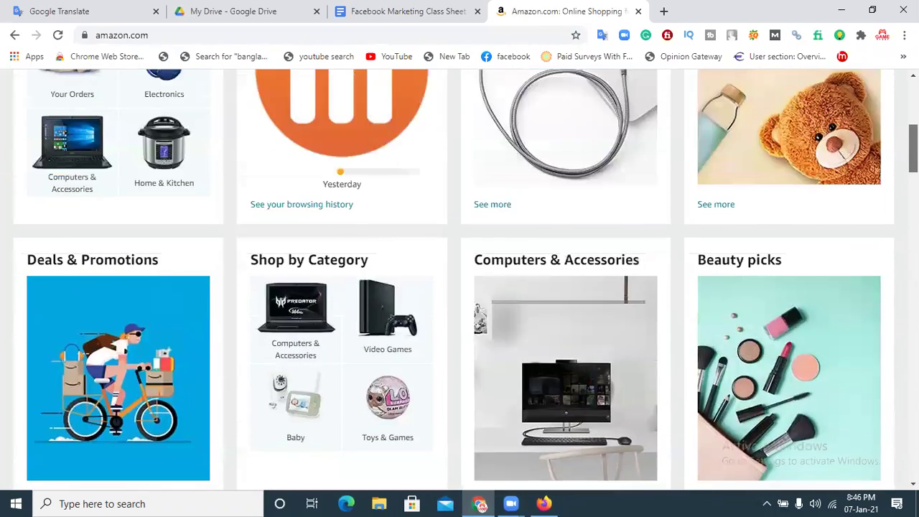
scroll(460, 288, "up", 5)
left_click(359, 122)
type("la")
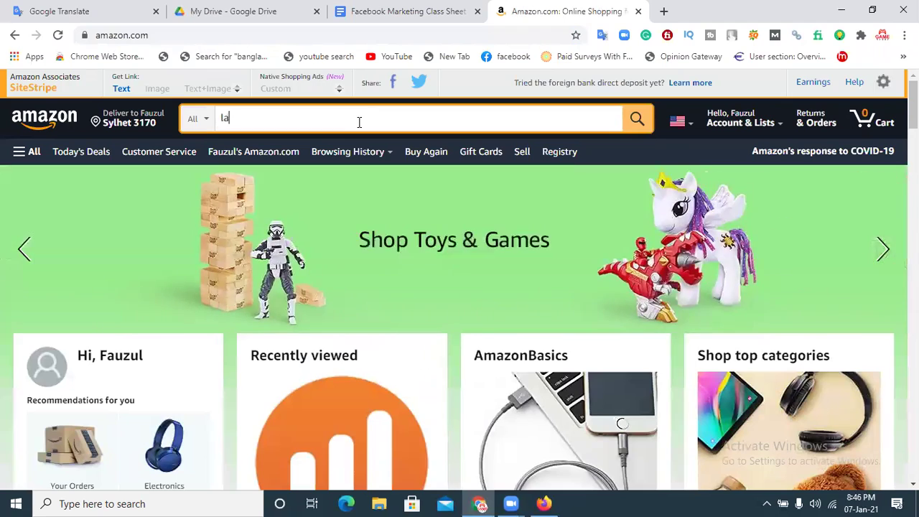
type("ptop")
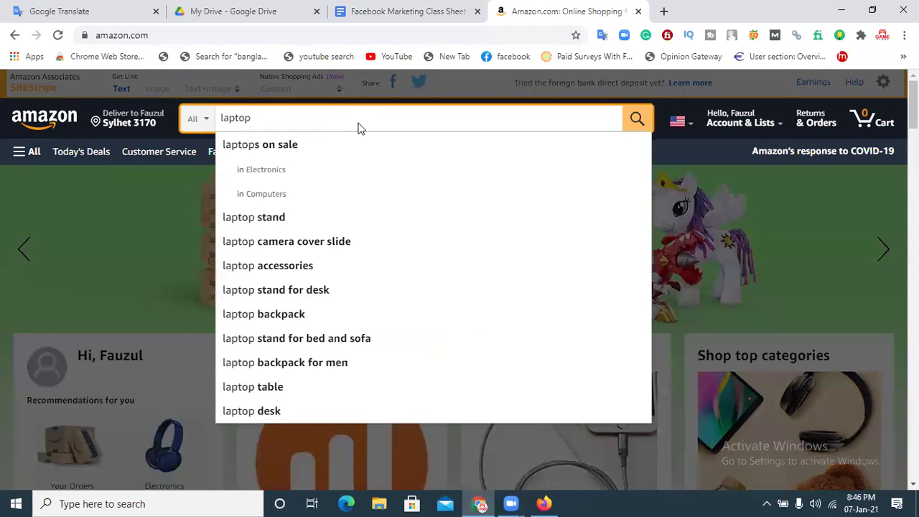
key("Return")
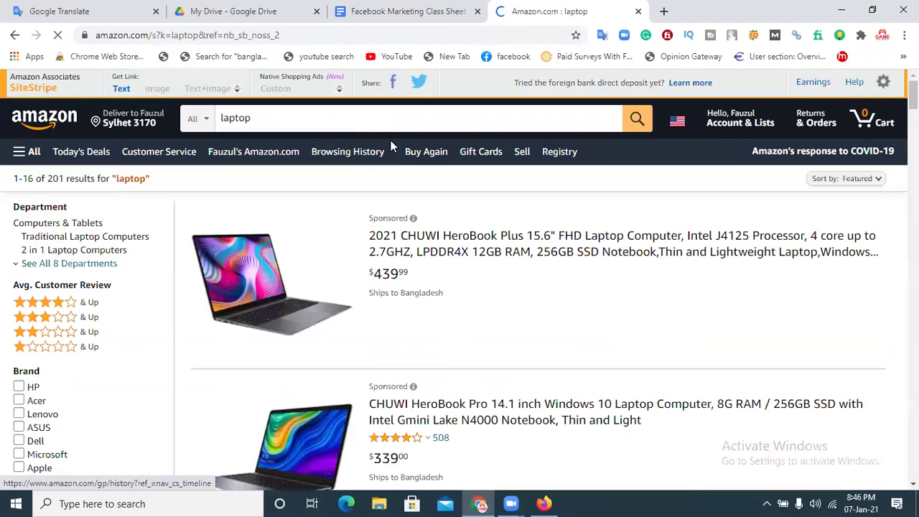
left_click(279, 277)
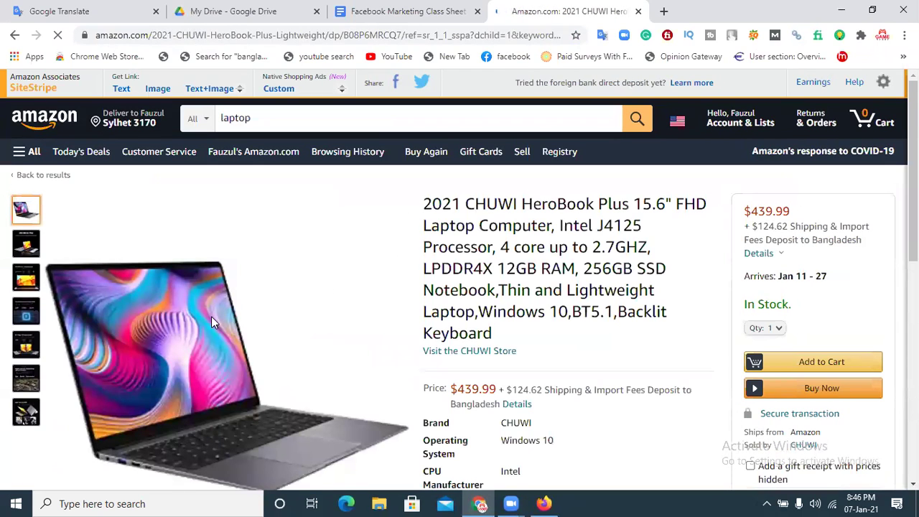
right_click(211, 322)
left_click(233, 327)
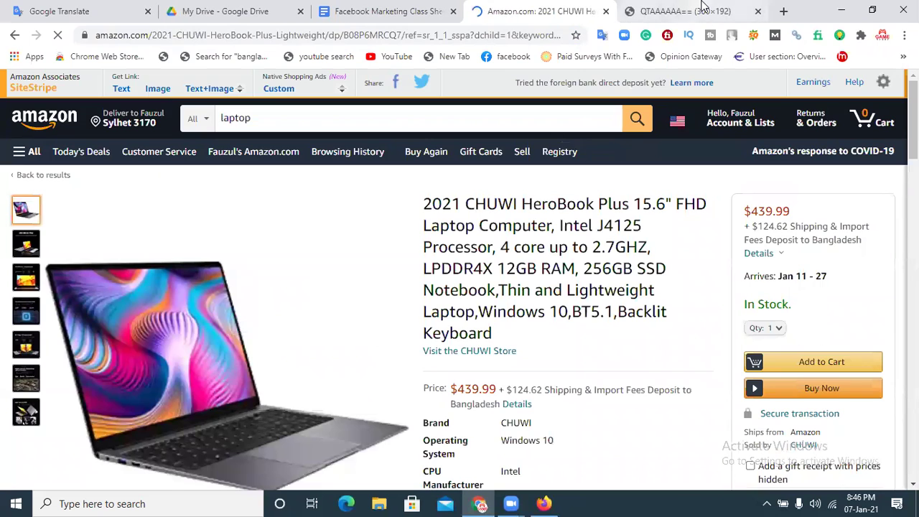
left_click(702, 6)
right_click(472, 252)
left_click(491, 273)
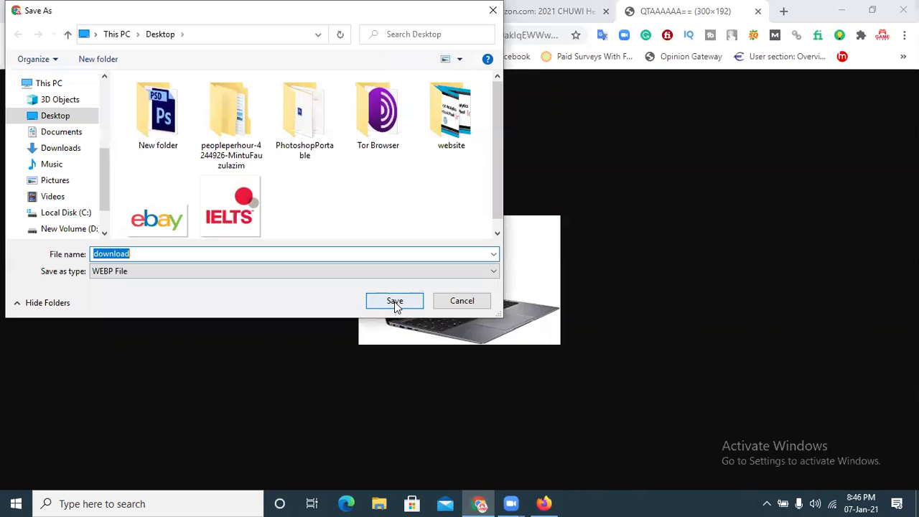
left_click(462, 302)
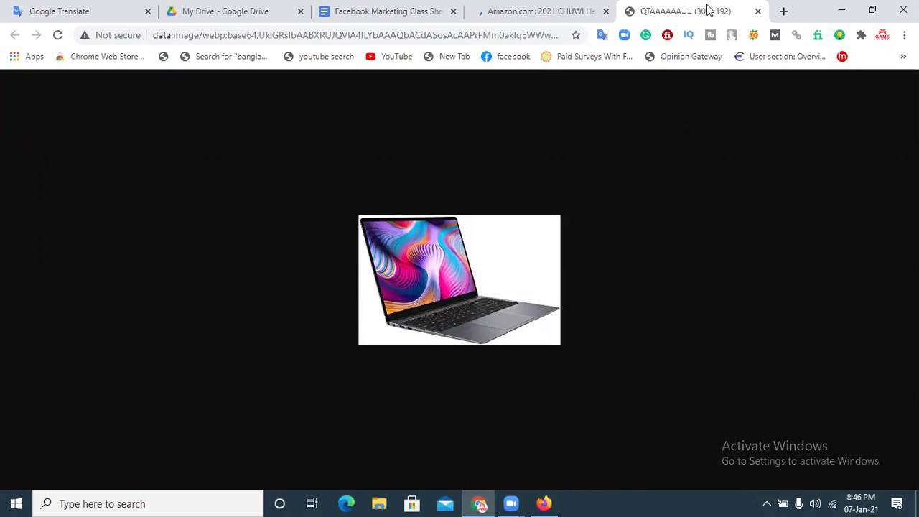
left_click(758, 11)
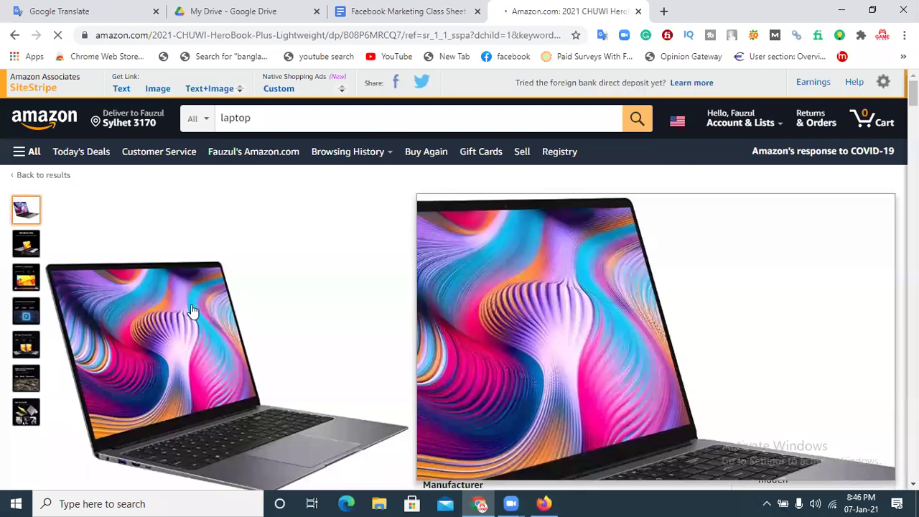
right_click(193, 309)
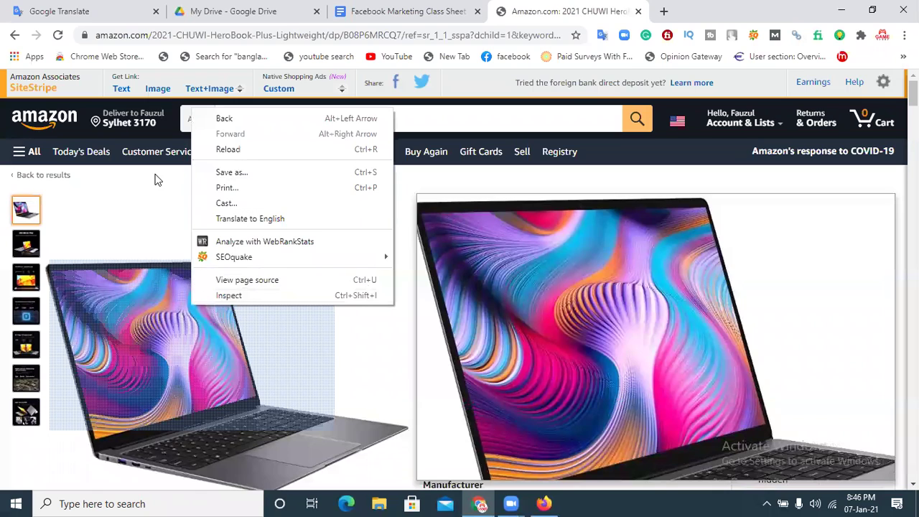
left_click(61, 38)
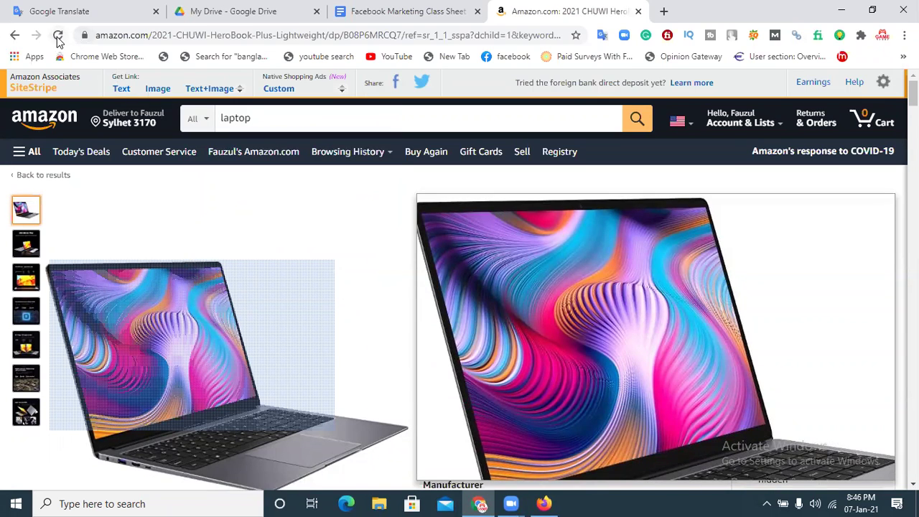
left_click(58, 37)
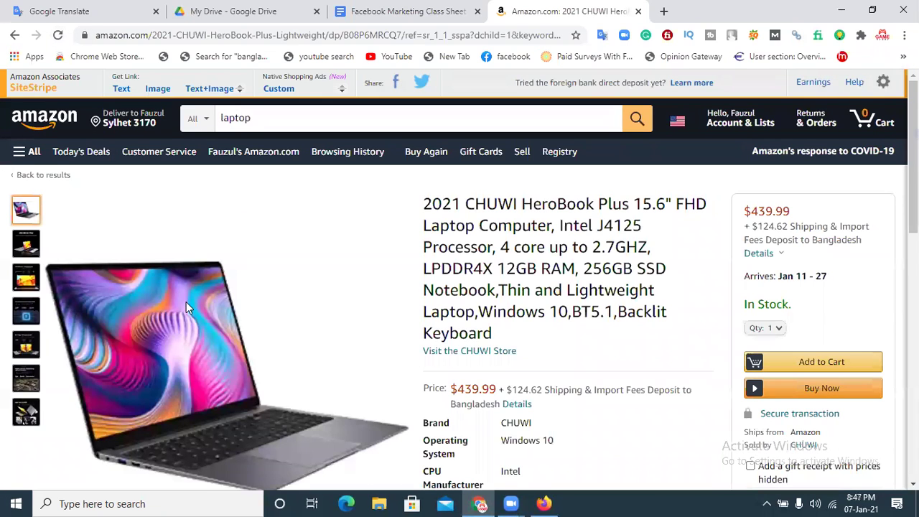
right_click(186, 303)
left_click(210, 329)
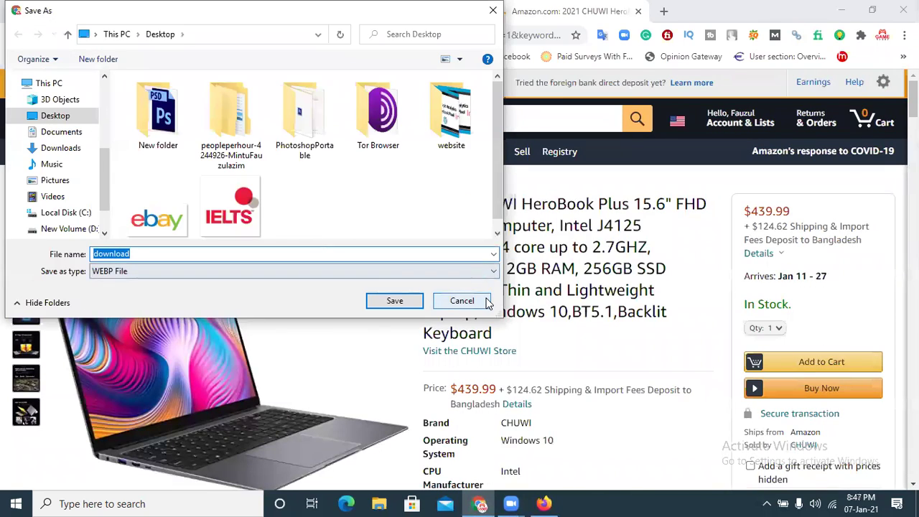
left_click(445, 300)
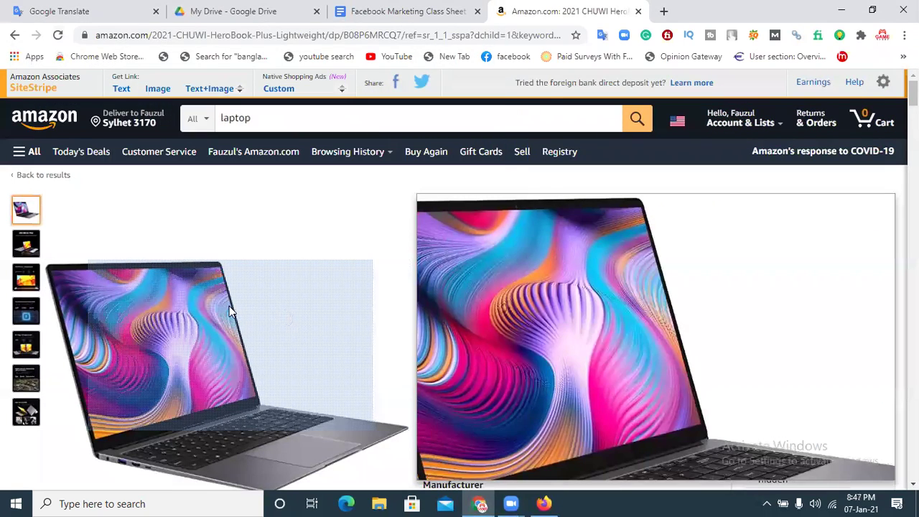
Enlarge the main laptop photo, save it to the Desktop as JPEG "61XLJzL6i4L._AC_SL1000_", and close the image viewer
left_click(229, 307)
right_click(314, 254)
left_click(342, 280)
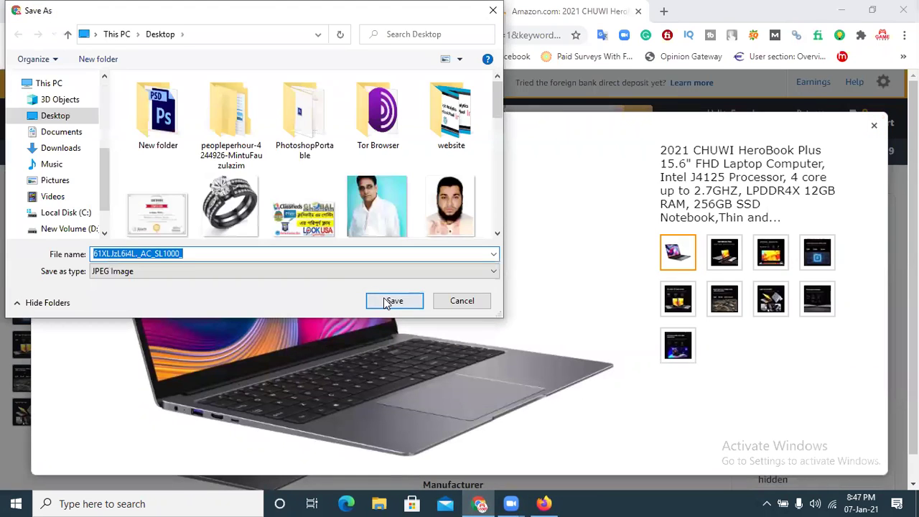
left_click(386, 300)
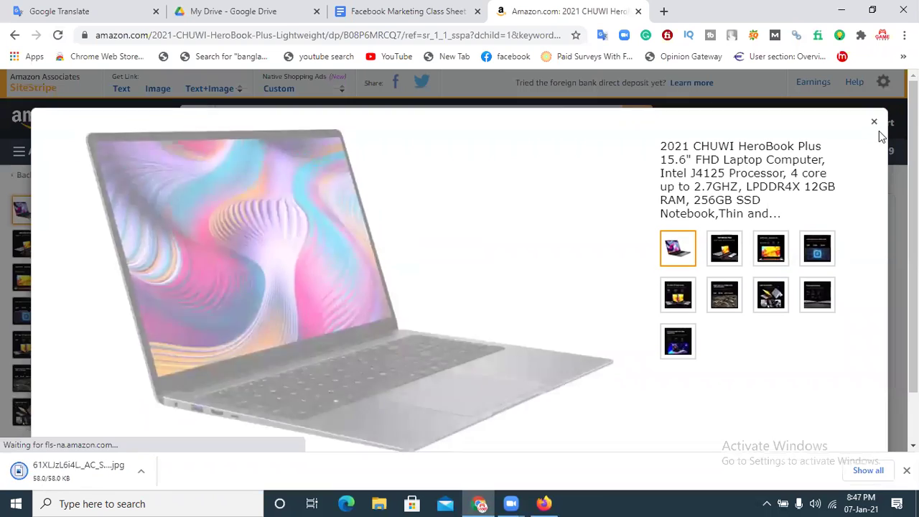
left_click(879, 131)
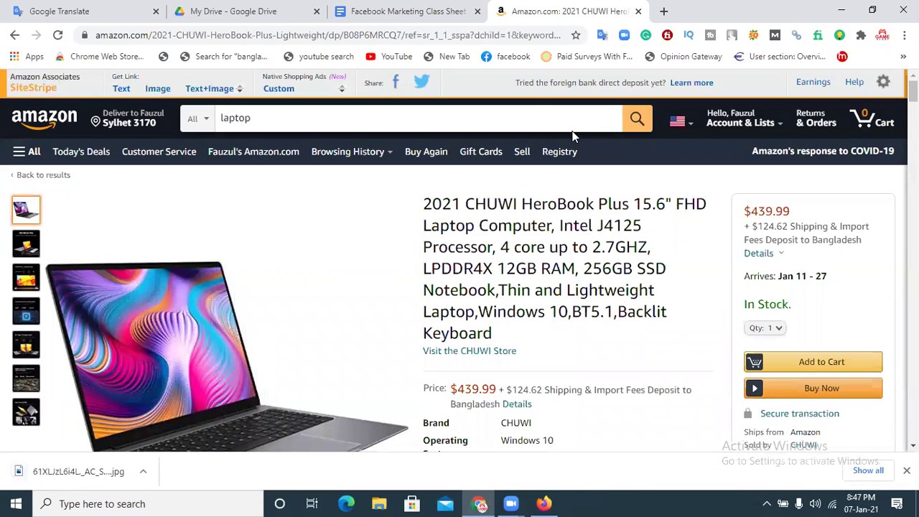
Examine the laptop's title, enlarged photo, item features and product description on the listing
left_click_drag(502, 338, 427, 212)
left_click(372, 222)
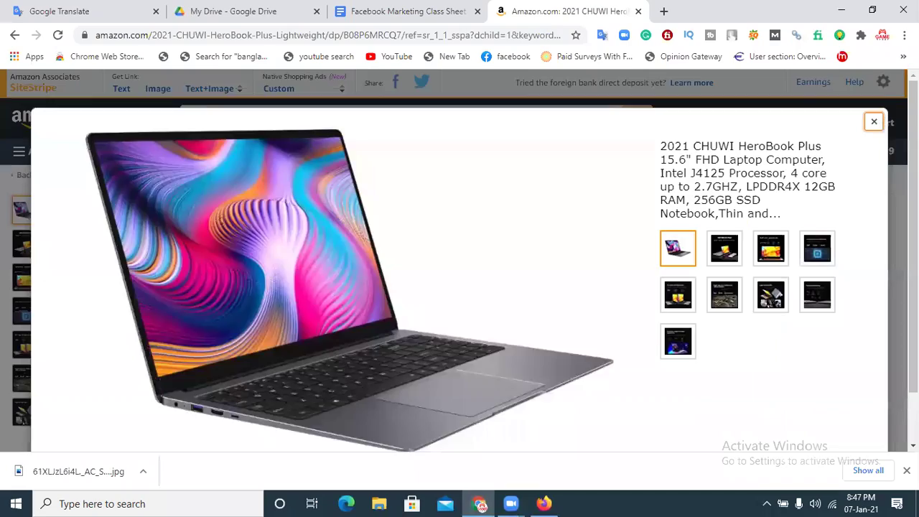
left_click(874, 122)
scroll(874, 122, "down", 10)
scroll(460, 259, "down", 8)
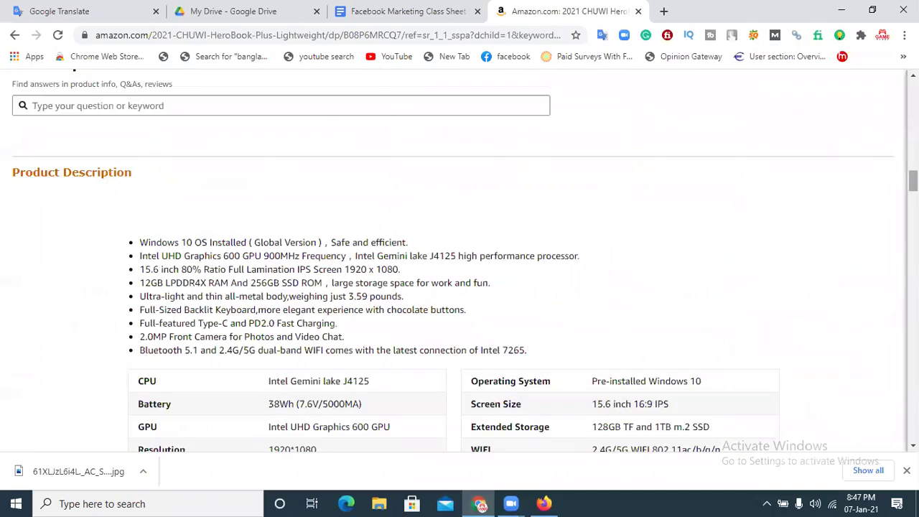
scroll(459, 258, "up", 10)
scroll(460, 259, "up", 4)
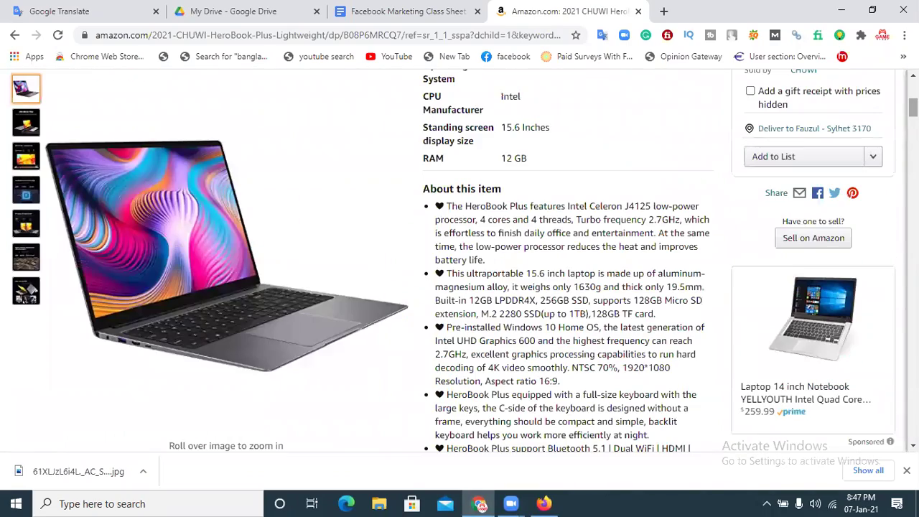
scroll(422, 307, "up", 5)
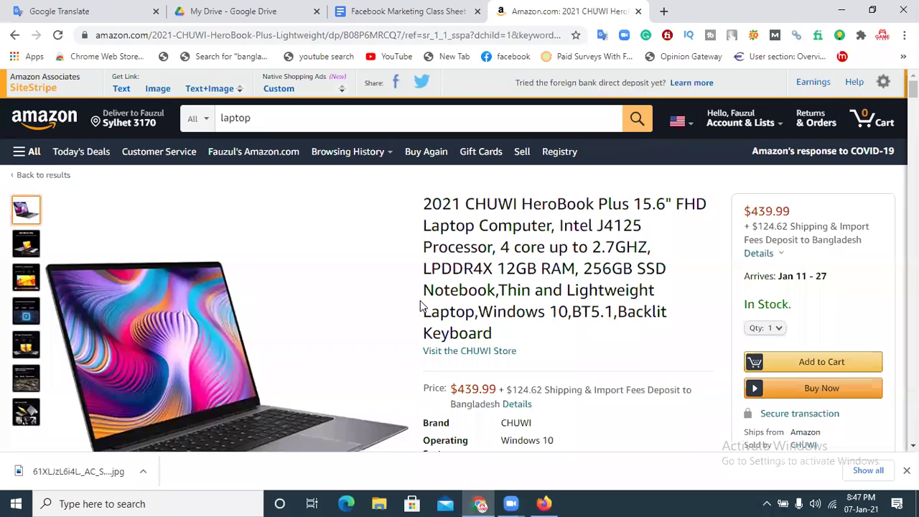
mouse_move(221, 399)
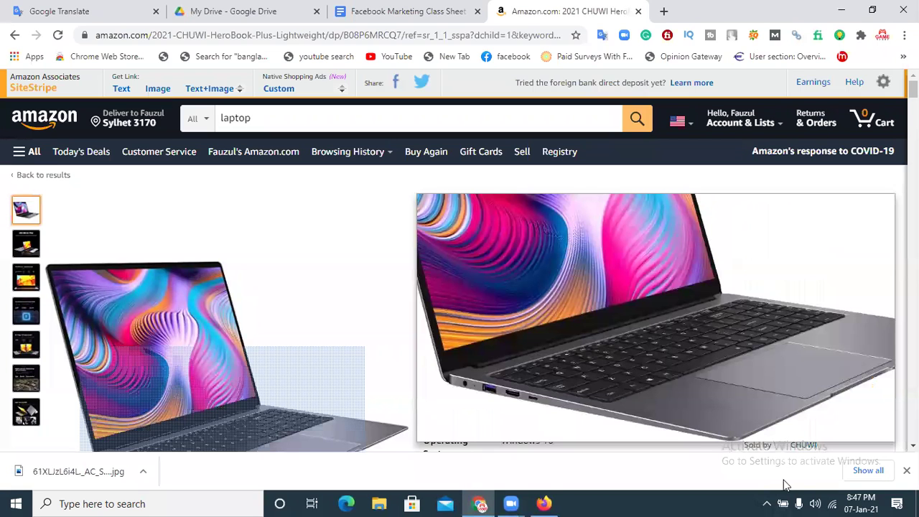
Dismiss the downloads bar and review the laptop listing's photo, price and specifications, with a brief look at the Facebook home page in Firefox
left_click(907, 471)
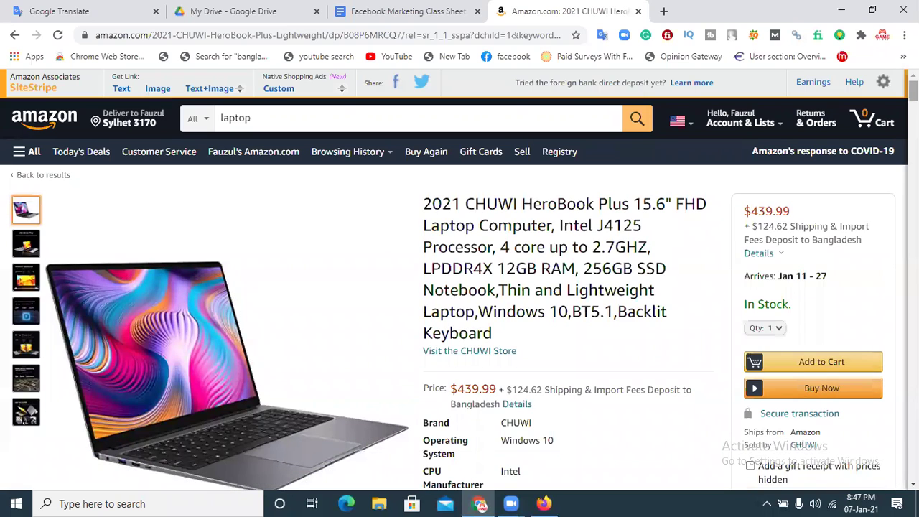
scroll(914, 91, "down", 4)
scroll(914, 93, "up", 1)
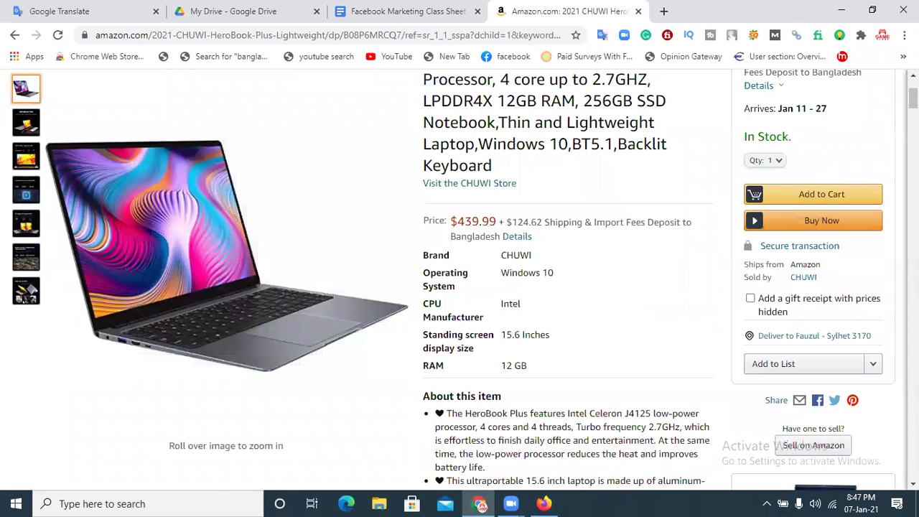
scroll(913, 93, "up", 2)
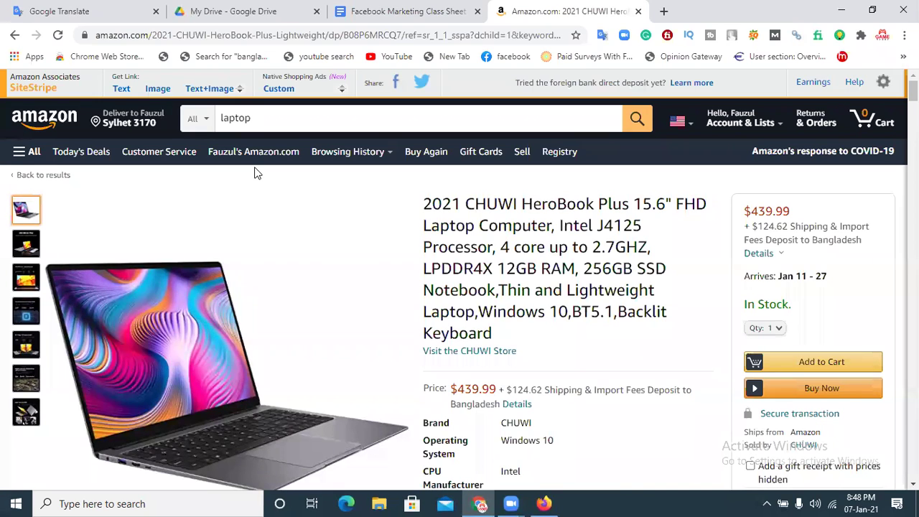
mouse_move(216, 288)
scroll(223, 359, "down", 3)
scroll(223, 360, "up", 7)
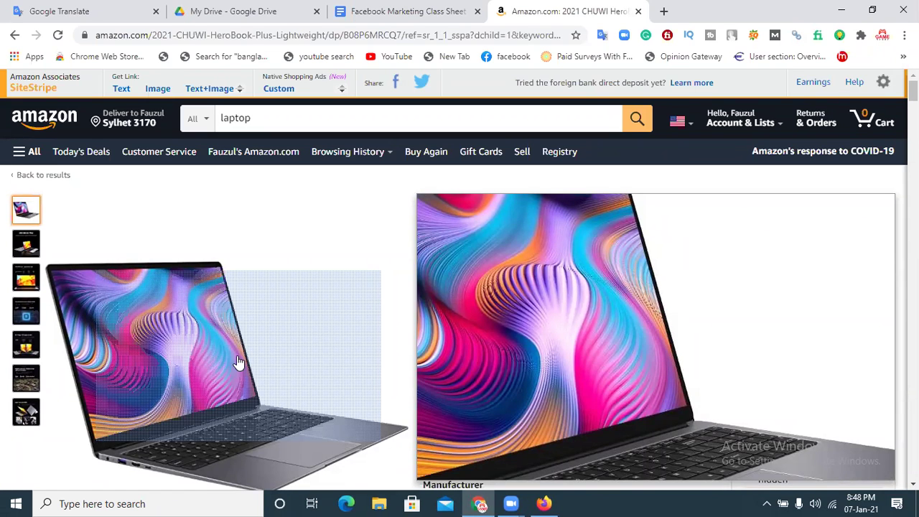
left_click(544, 503)
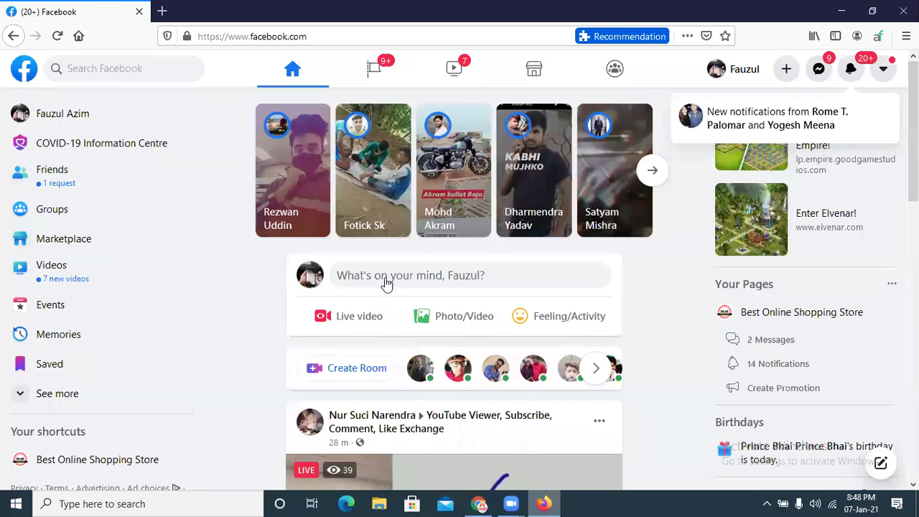
key("alt+Tab")
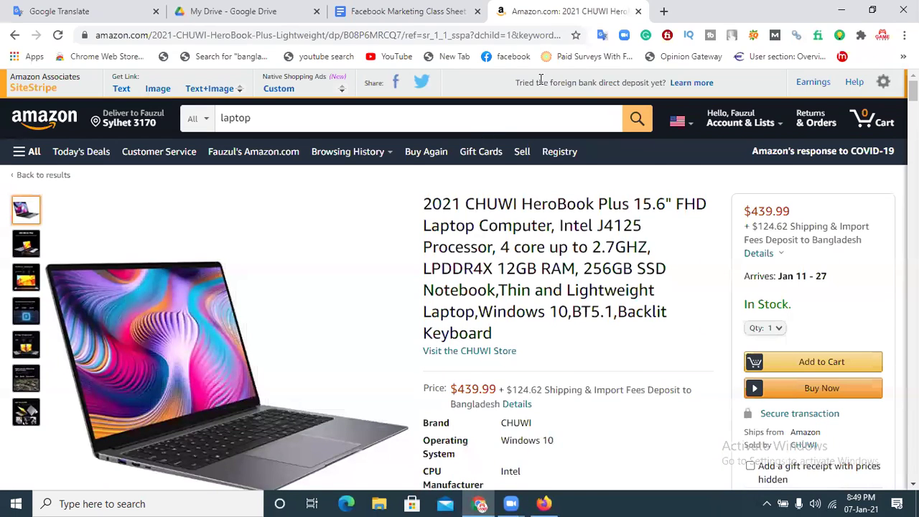
Create a new blank Google Sheets spreadsheet from My Drive, glancing at the Amazon listing before returning to it
left_click(219, 10)
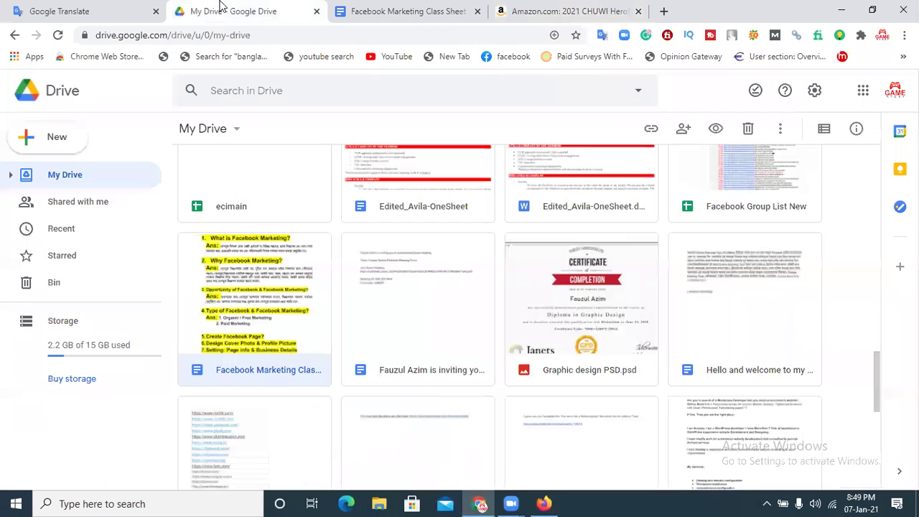
left_click(37, 137)
left_click(78, 250)
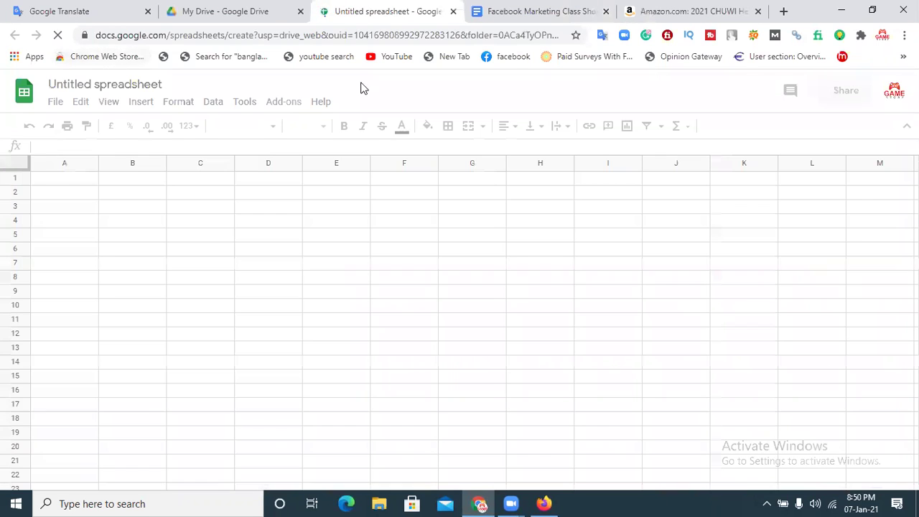
left_click(677, 10)
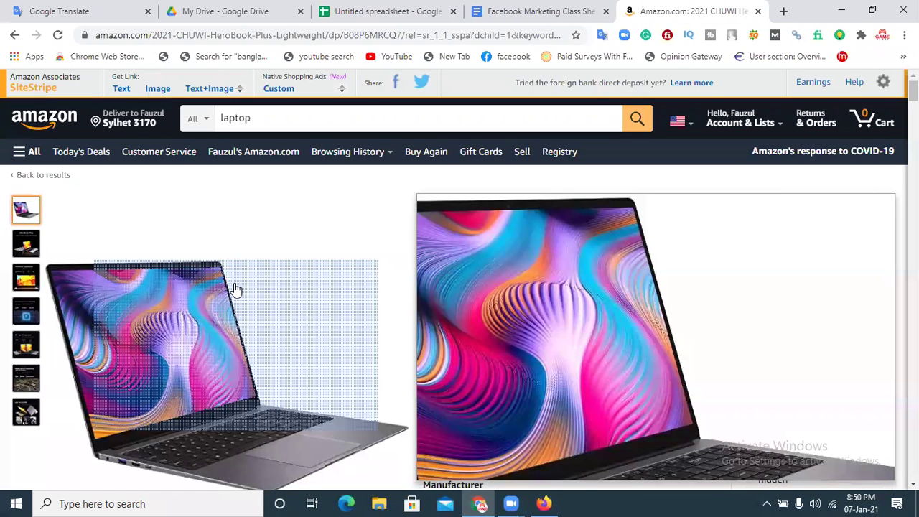
left_click(343, 8)
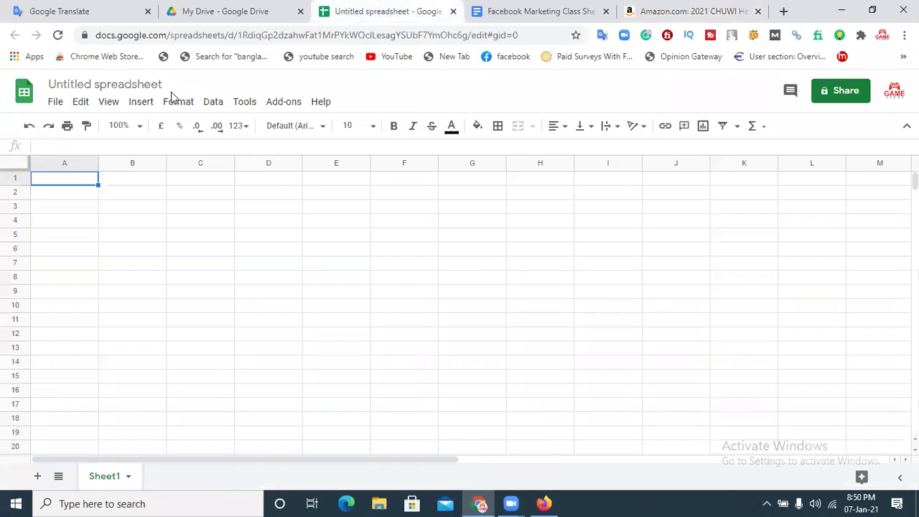
Rename the new spreadsheet "Facebbok Laptop USA Group"
left_click(119, 86)
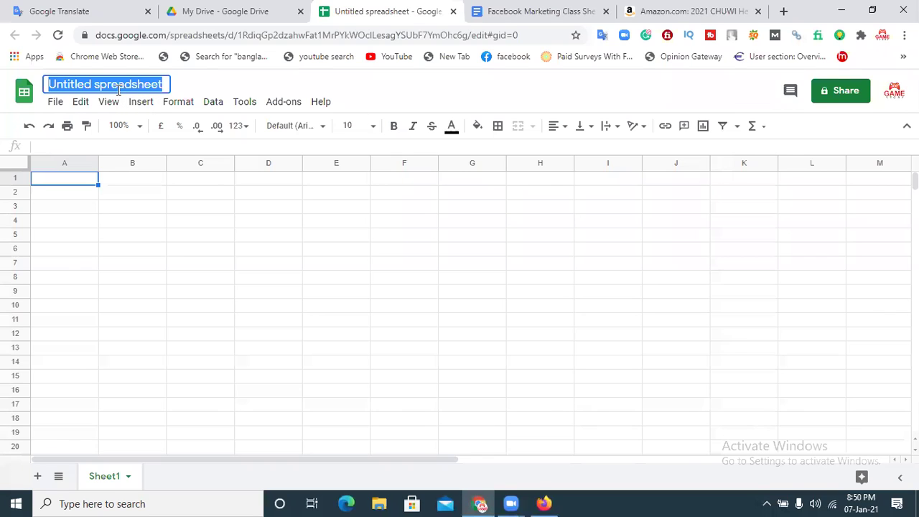
type("Facebbok")
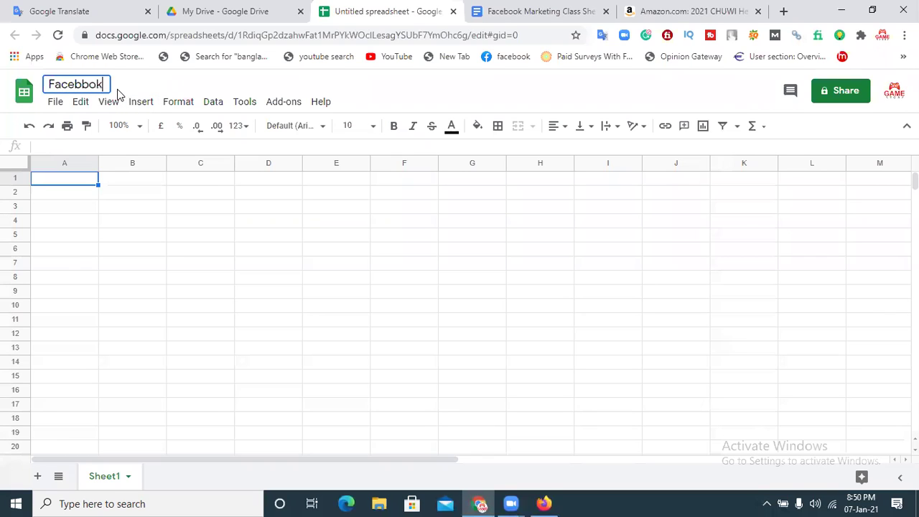
type(" Laptop USA Group")
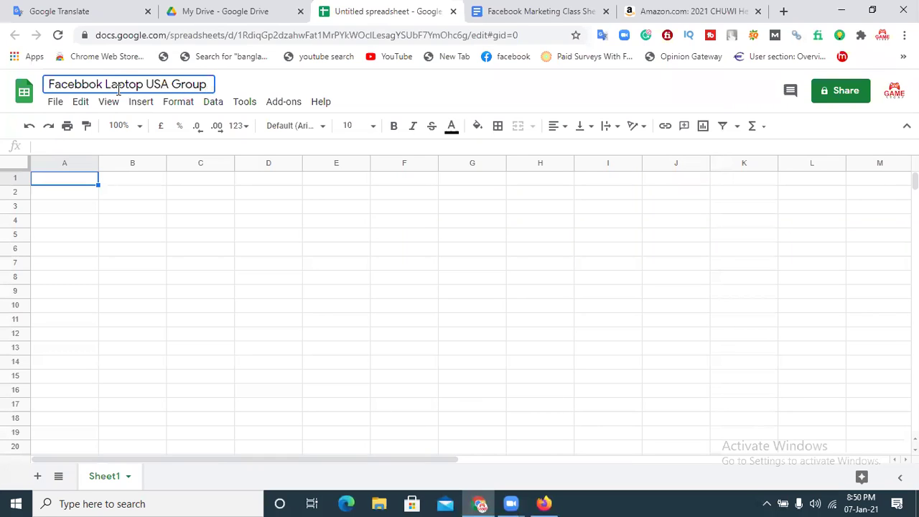
left_click(174, 205)
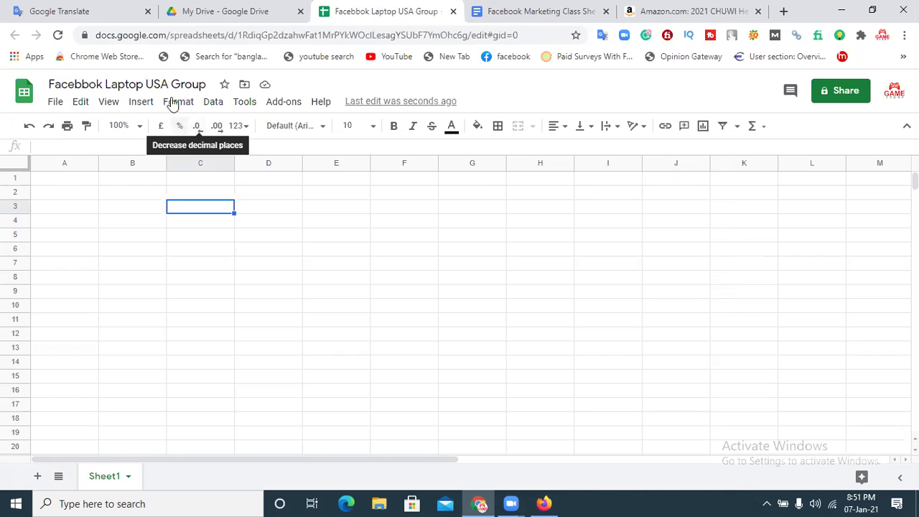
Enter the column headers "Group Name", "Group Link" and "Group Member" in cells A1 to C1
left_click(50, 180)
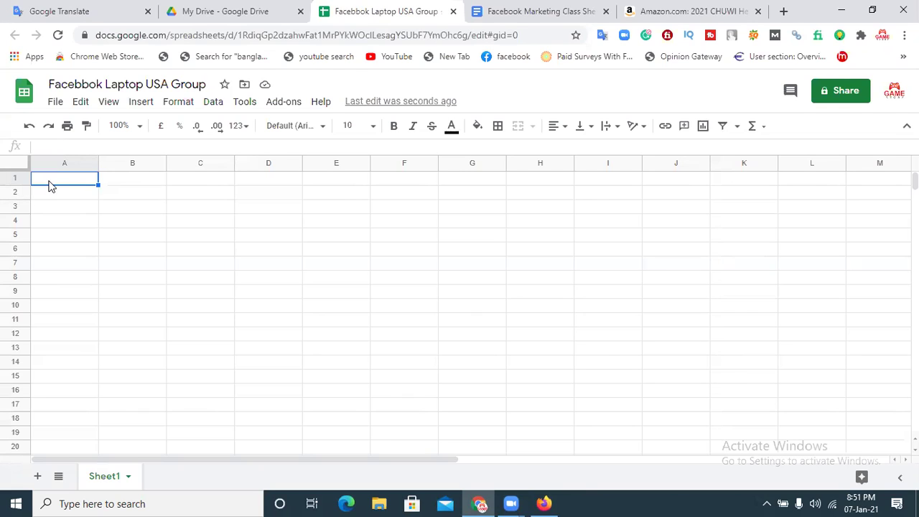
type("Group")
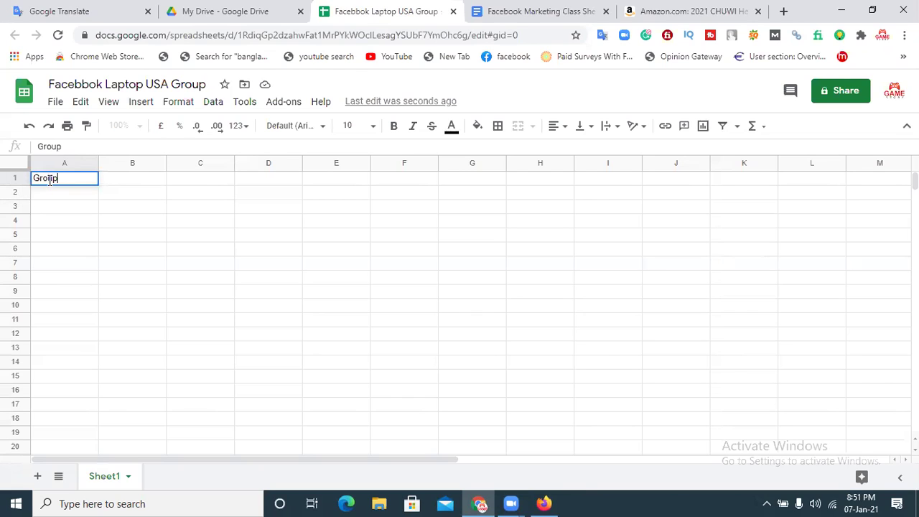
type(" Name")
left_click(122, 183)
type("G")
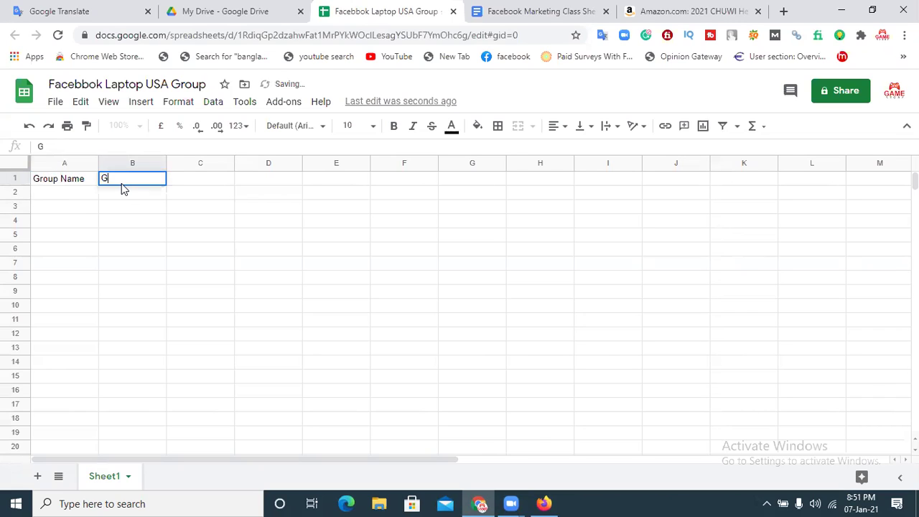
type("roup Link")
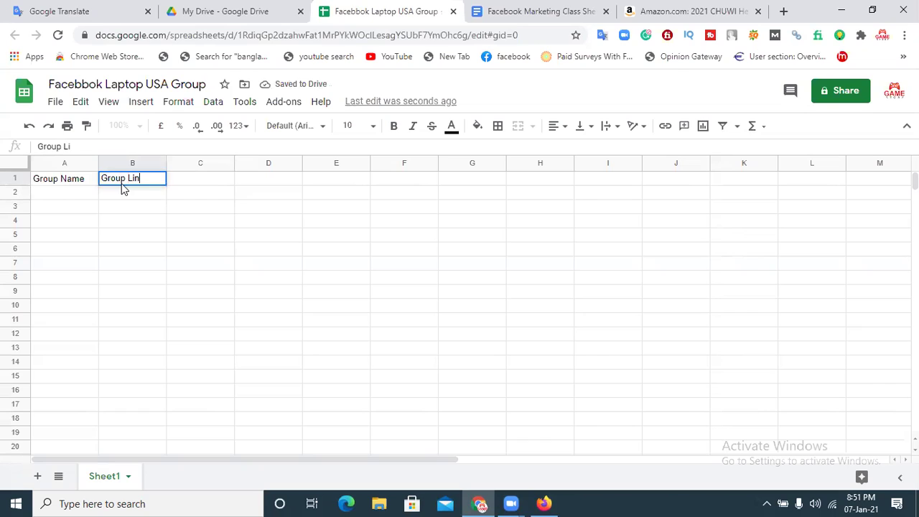
left_click(187, 184)
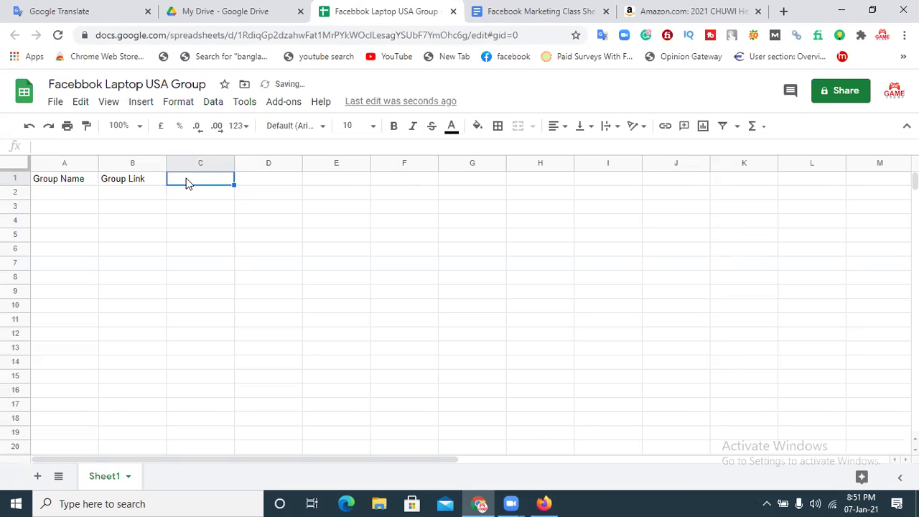
type("Group")
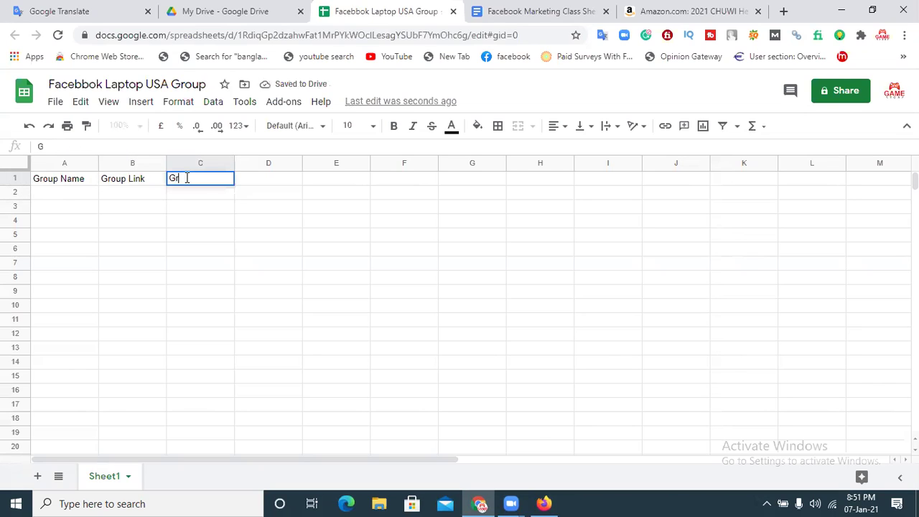
type("ember")
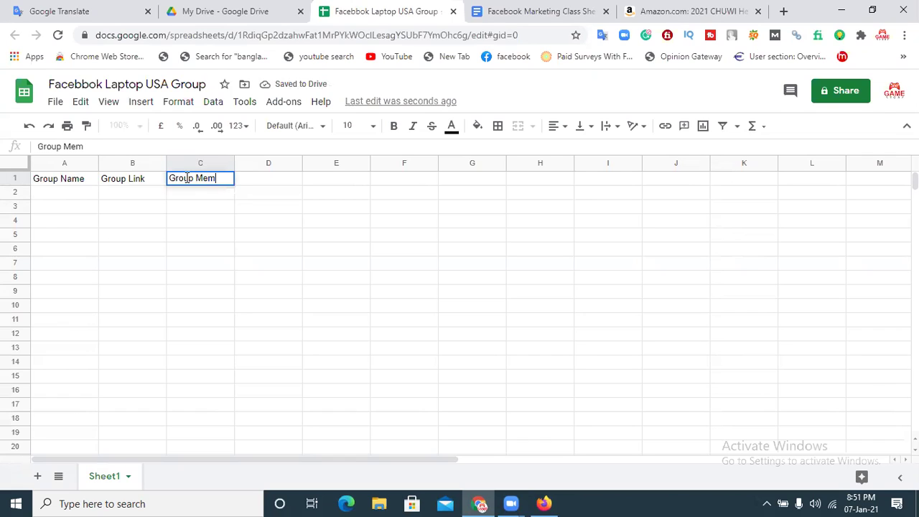
left_click(186, 222)
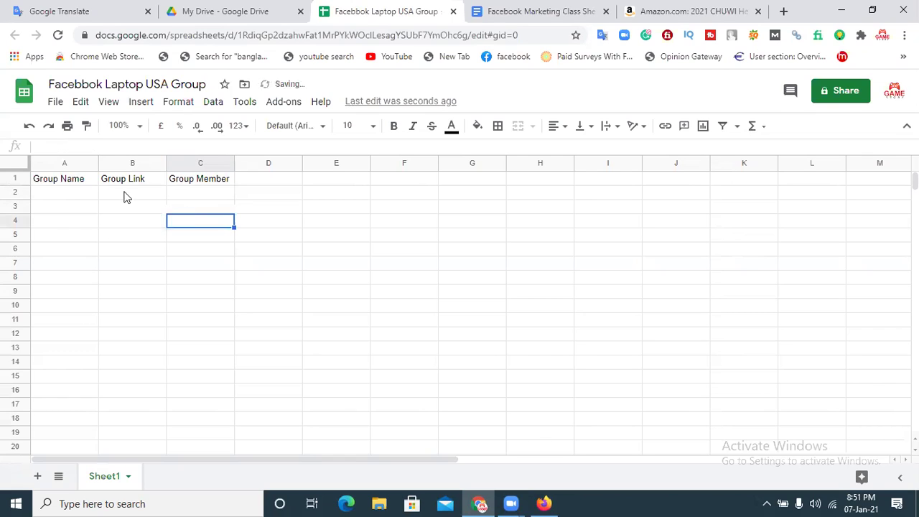
Widen columns A, B and C to about twice their default width and select the header cells A1:C1
left_click_drag(97, 158, 168, 162)
left_click_drag(236, 164, 331, 158)
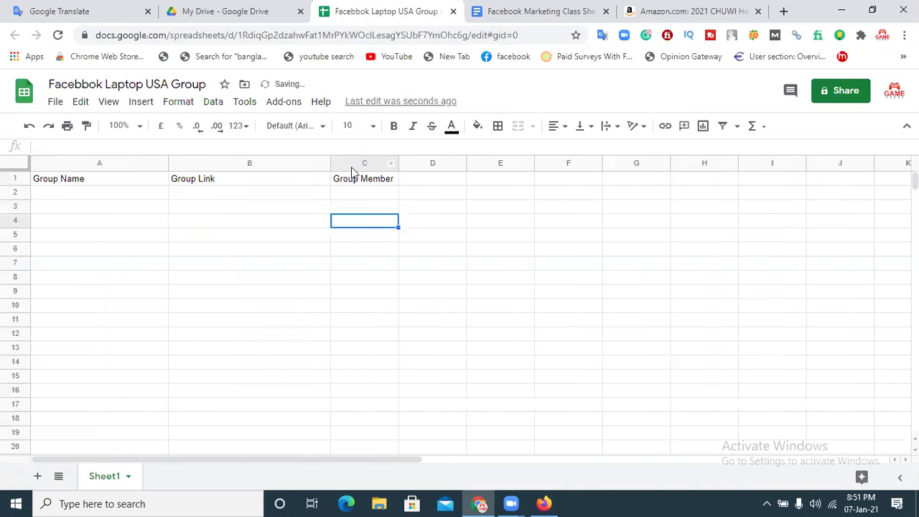
left_click_drag(396, 158, 41, 181)
Format the three header cells as bold 18-point text on a red fill
left_click(365, 126)
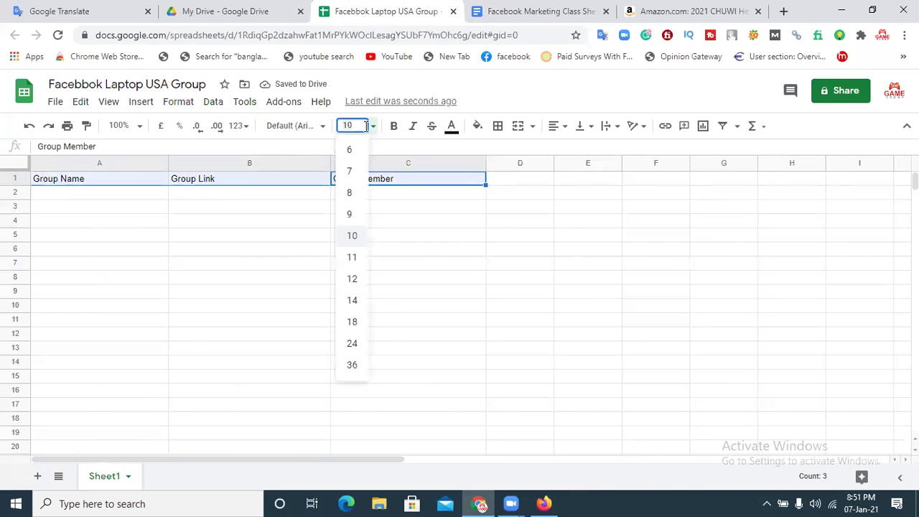
left_click(359, 321)
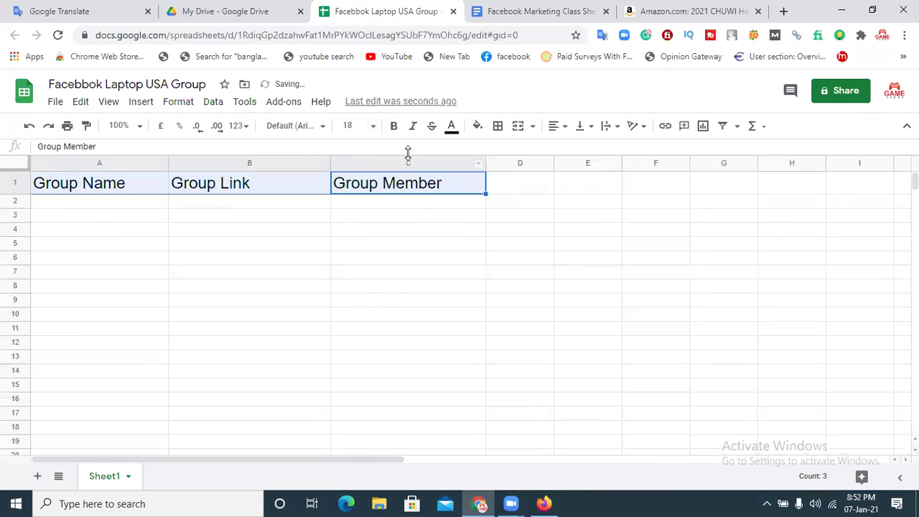
left_click(394, 126)
left_click(452, 127)
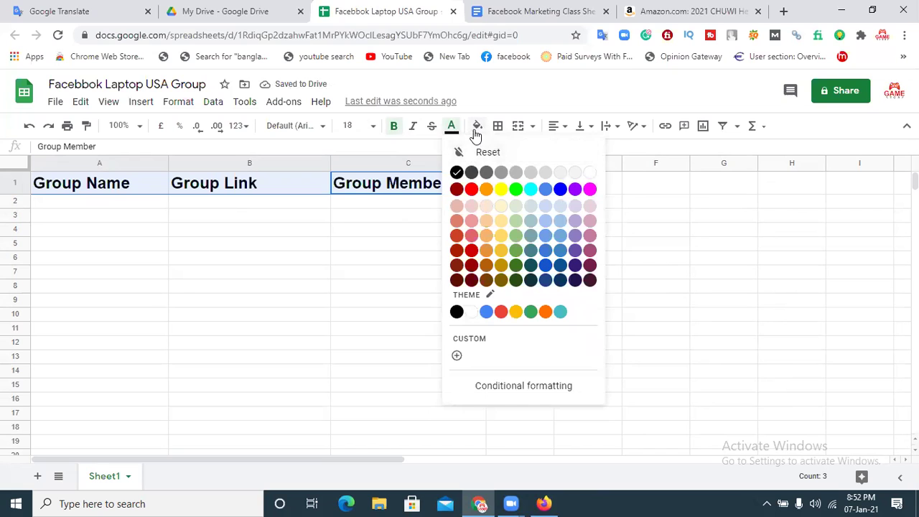
left_click(477, 127)
left_click(497, 189)
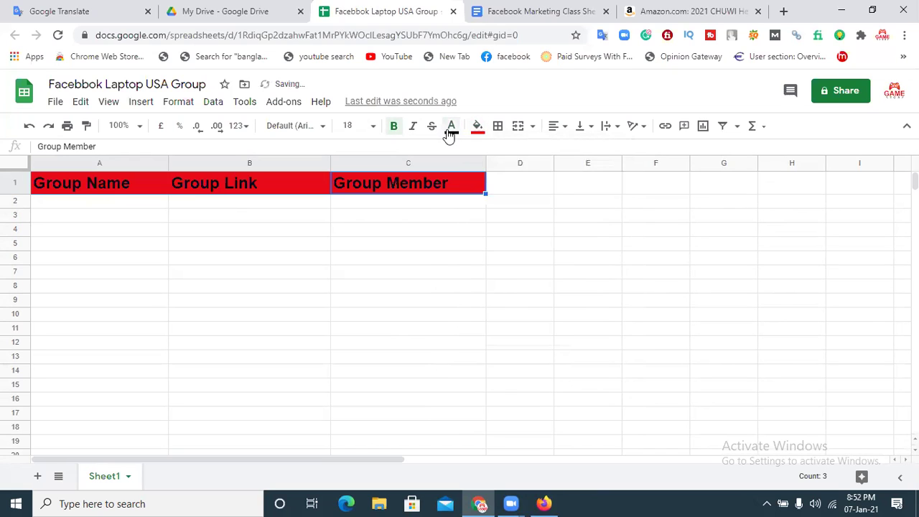
Make the header text white and centre it horizontally in cells A1:C1
left_click(452, 127)
left_click(601, 172)
left_click(555, 127)
left_click(571, 148)
left_click(325, 263)
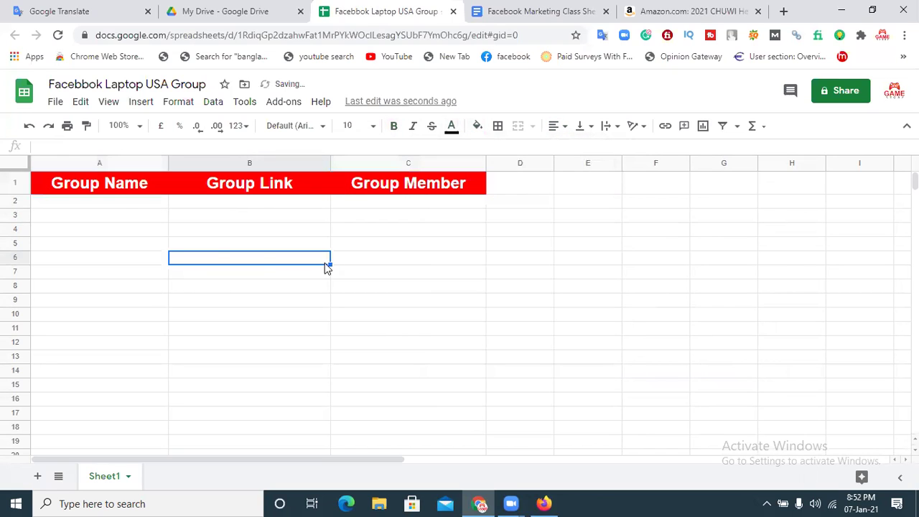
left_click(125, 207)
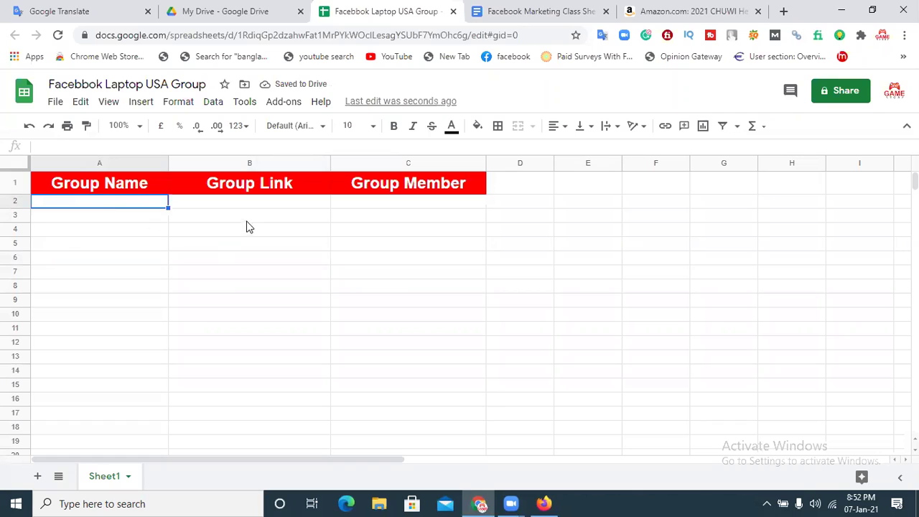
left_click(191, 209)
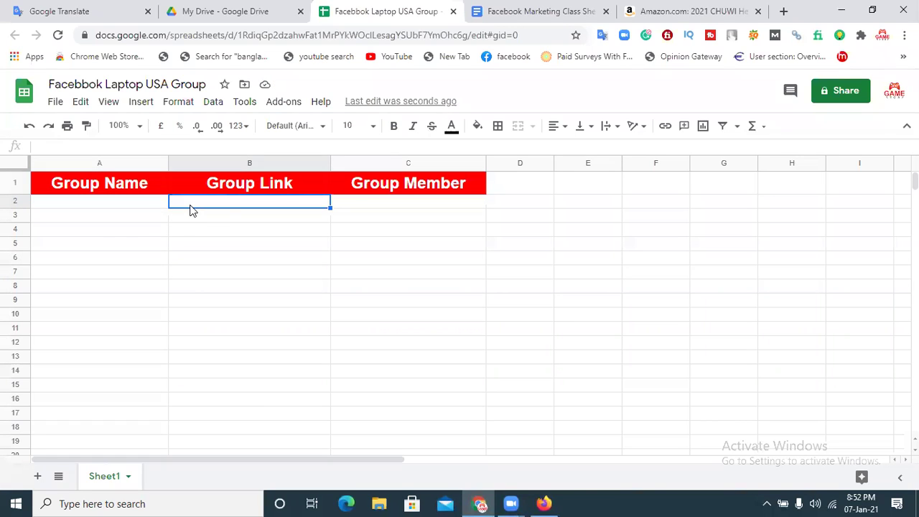
left_click(297, 234)
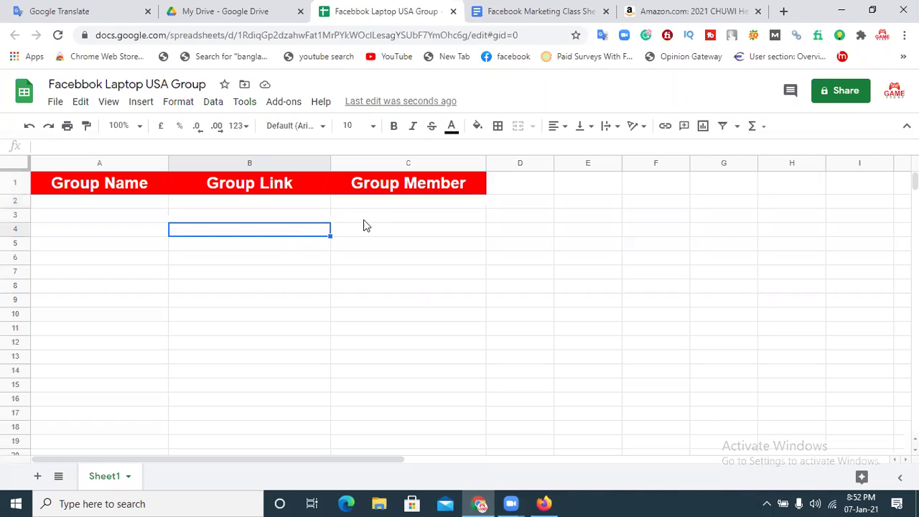
left_click(368, 206)
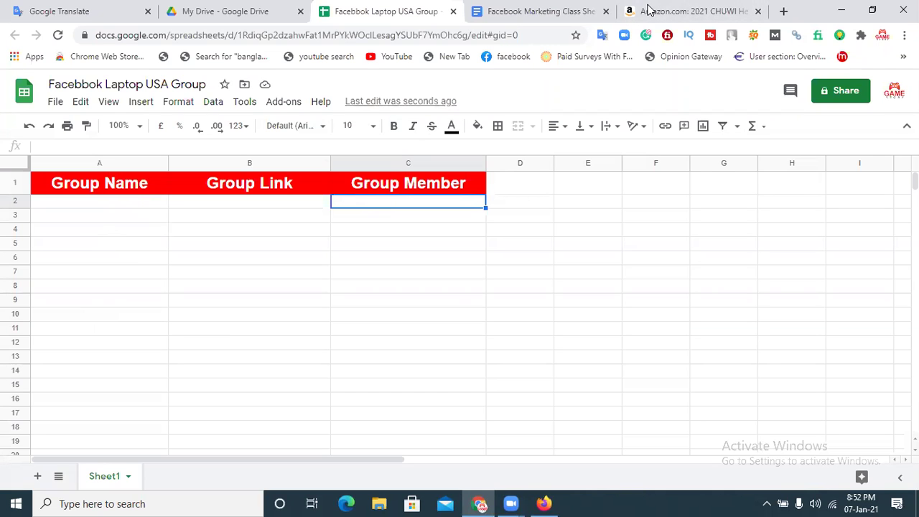
Create a new blank Google Sheets spreadsheet from Google Drive and name it "Computer"
key("ctrl+2")
left_click(55, 138)
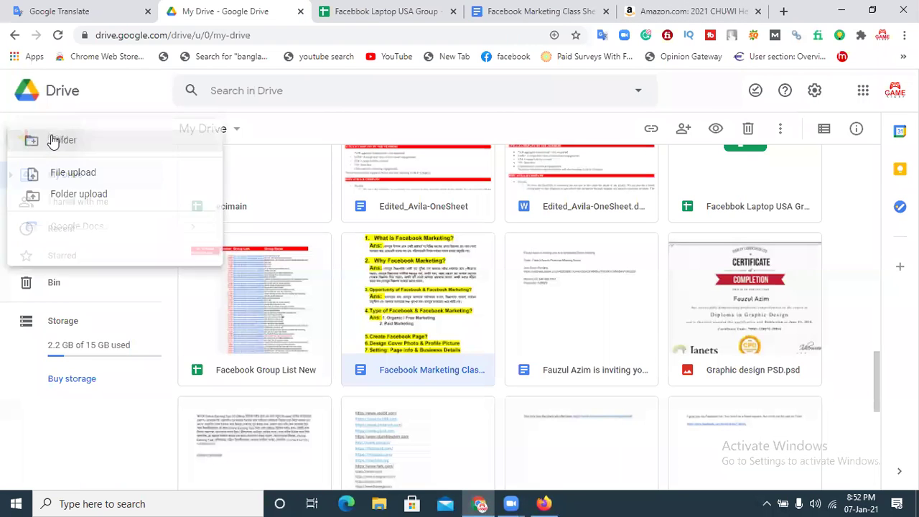
left_click(75, 249)
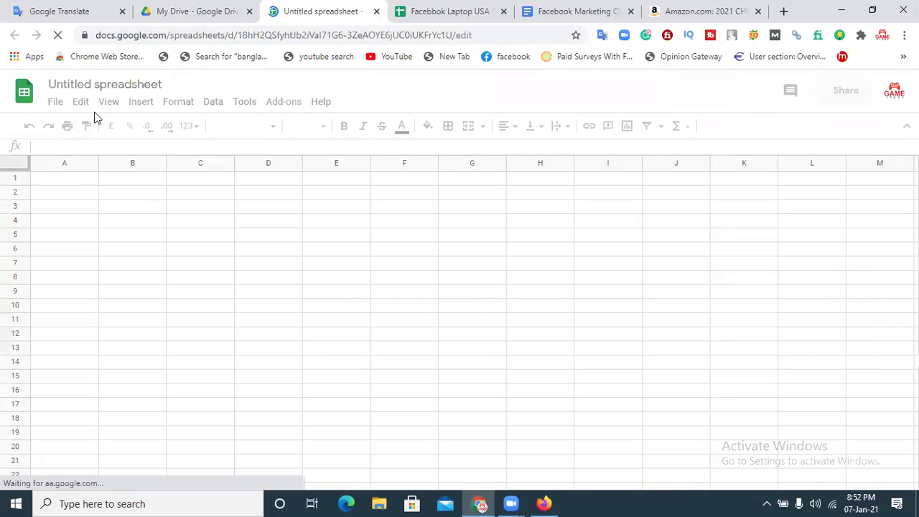
left_click(127, 84)
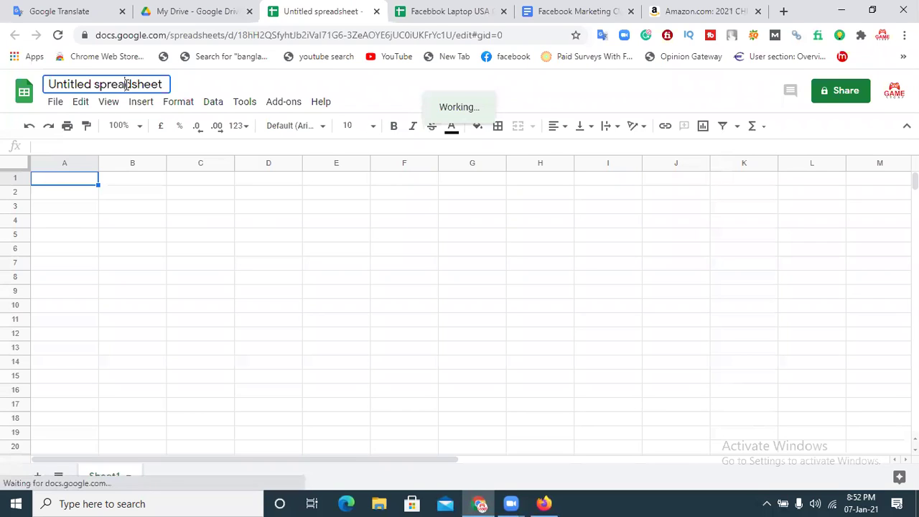
key("BackSpace")
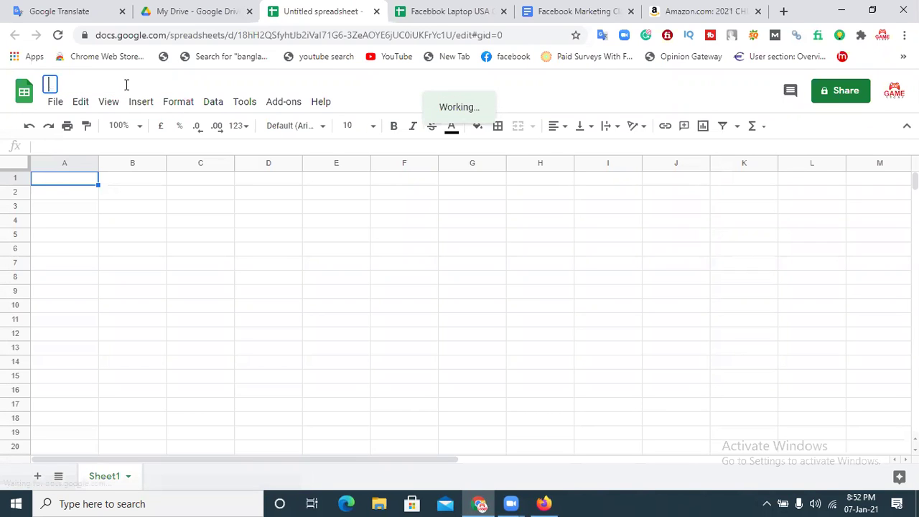
type("Compuet")
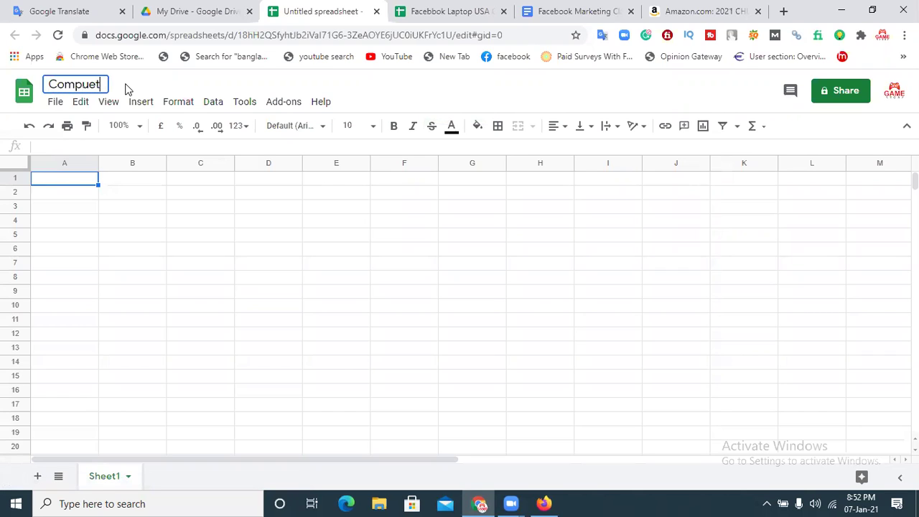
key("BackSpace")
key("BackSpace")
type("ter")
left_click(127, 182)
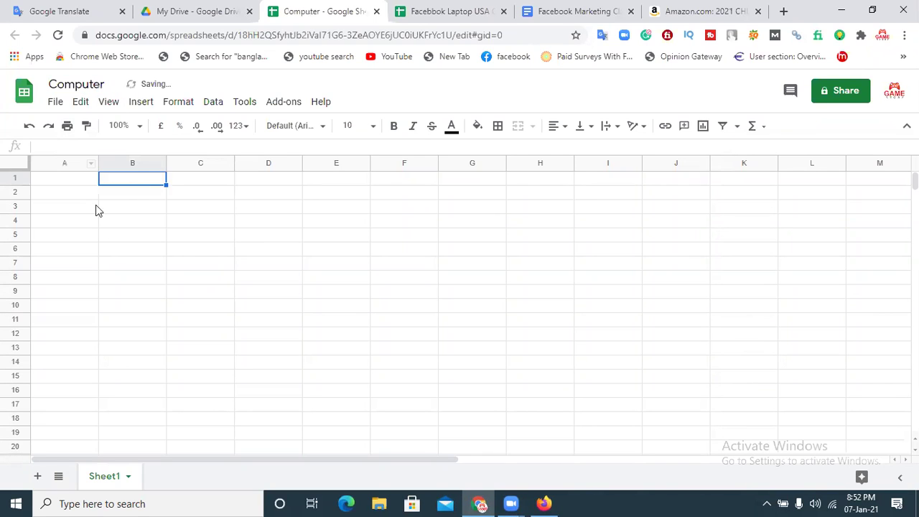
Enter the column headers "Group Name", "Live Link", "Screenshort Link" and "Group Member" in cells A1 to D1
left_click(66, 178)
type("Group Name")
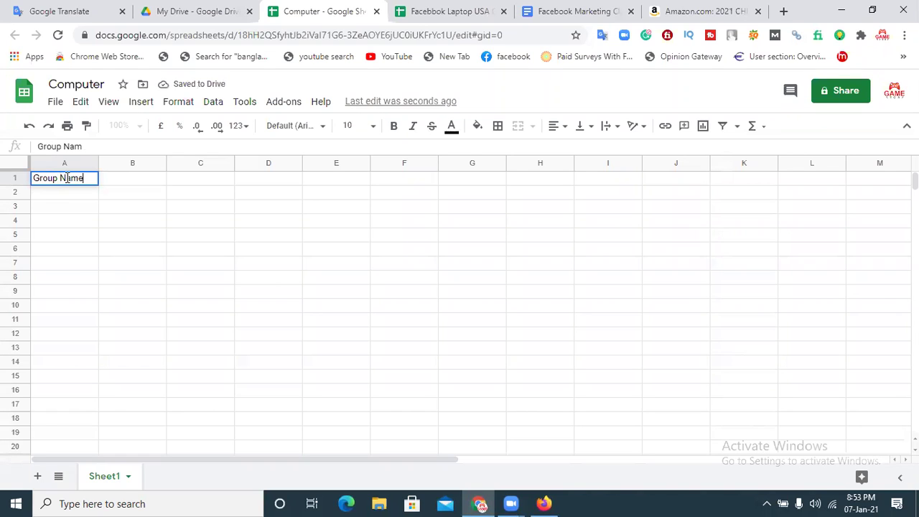
left_click(120, 183)
type("Li")
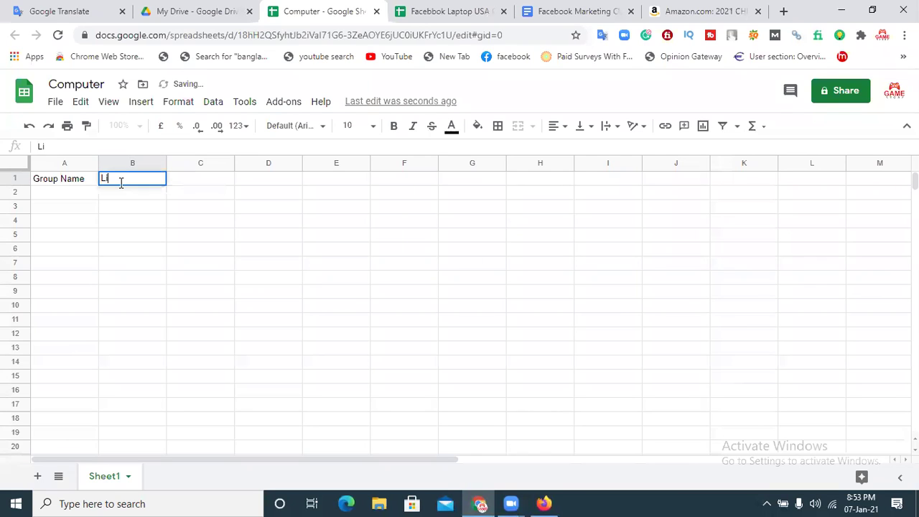
type("ve Link")
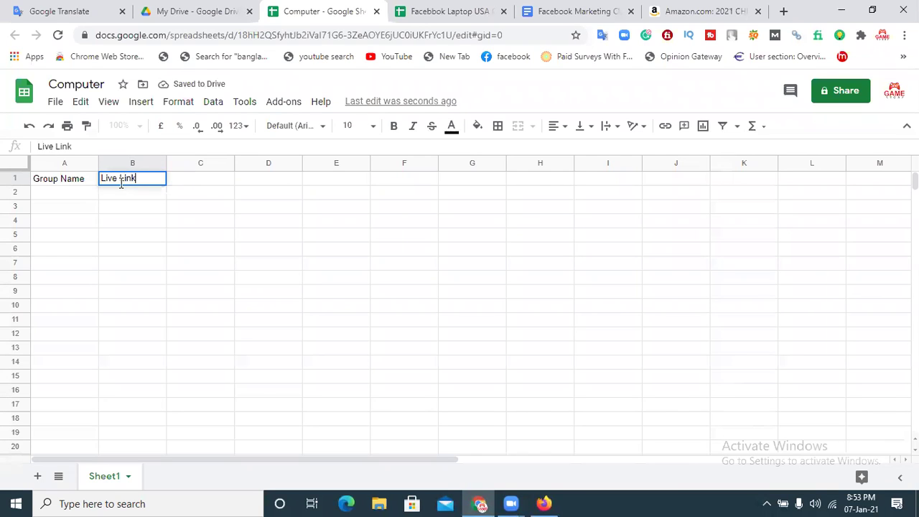
left_click(179, 185)
type("Sc")
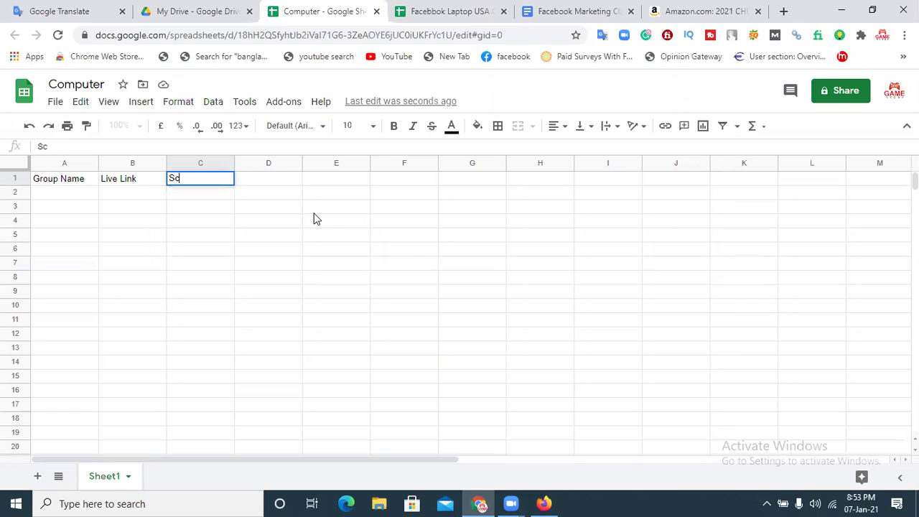
key("Escape")
type("Screensh")
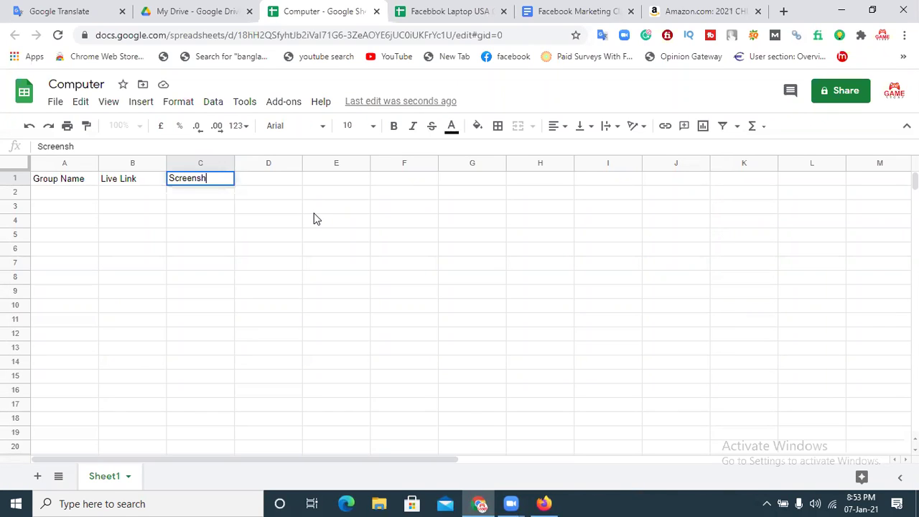
type("ort Link")
left_click(291, 224)
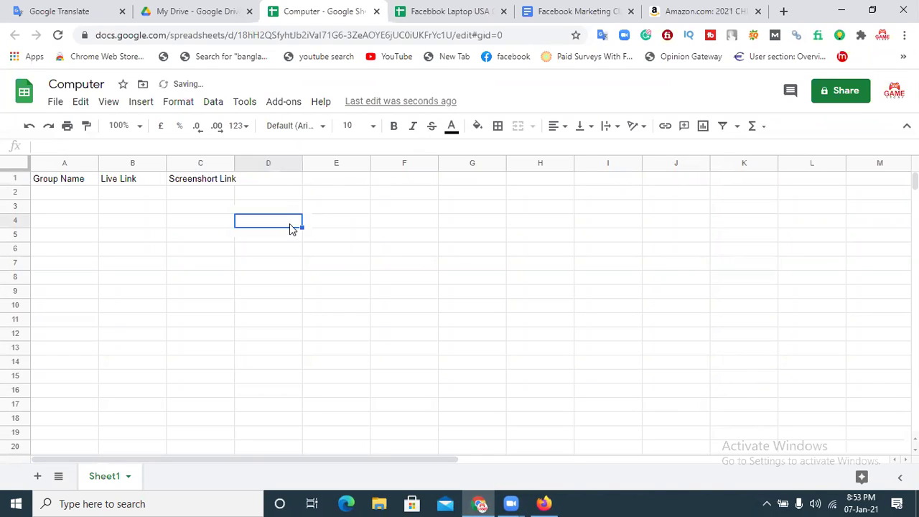
left_click(288, 182)
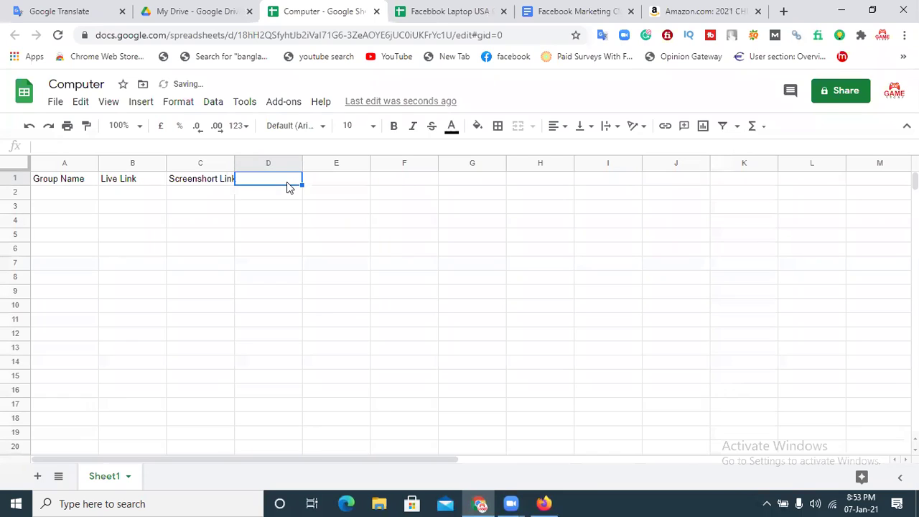
type("Group Member")
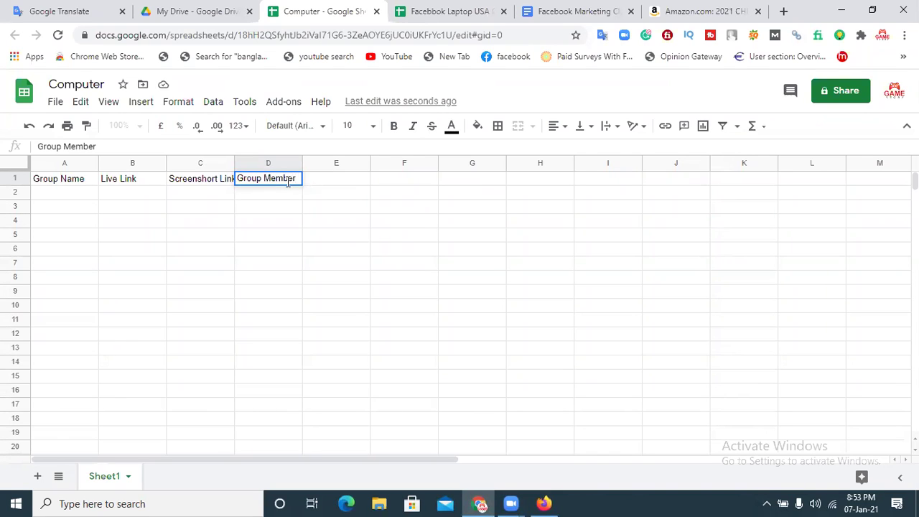
left_click(189, 222)
Widen columns A to D to about twice their default width and select the header cells A1:D1
left_click_drag(98, 161, 169, 157)
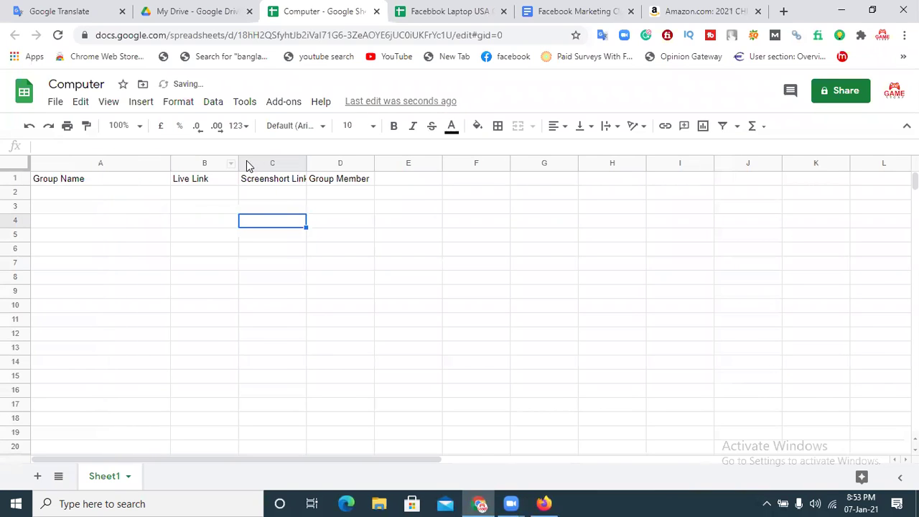
left_click_drag(237, 160, 313, 160)
left_click_drag(383, 161, 450, 154)
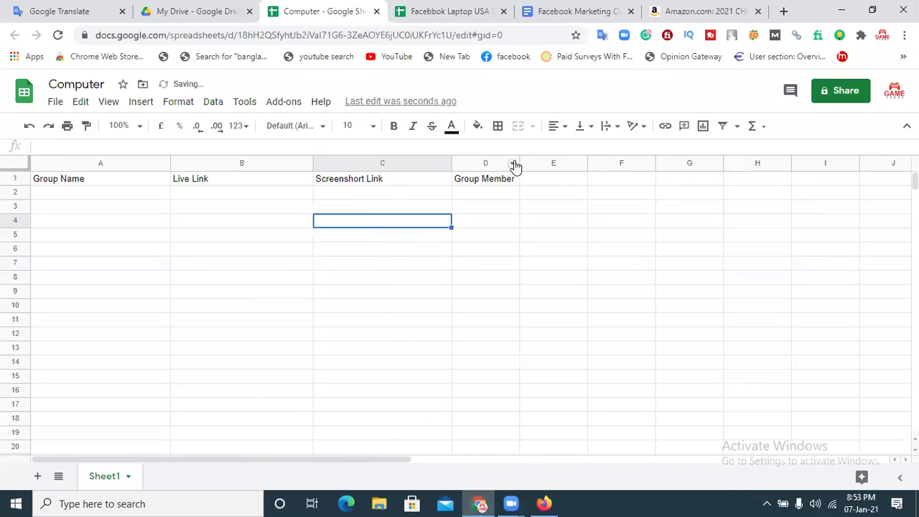
left_click_drag(532, 155, 70, 182)
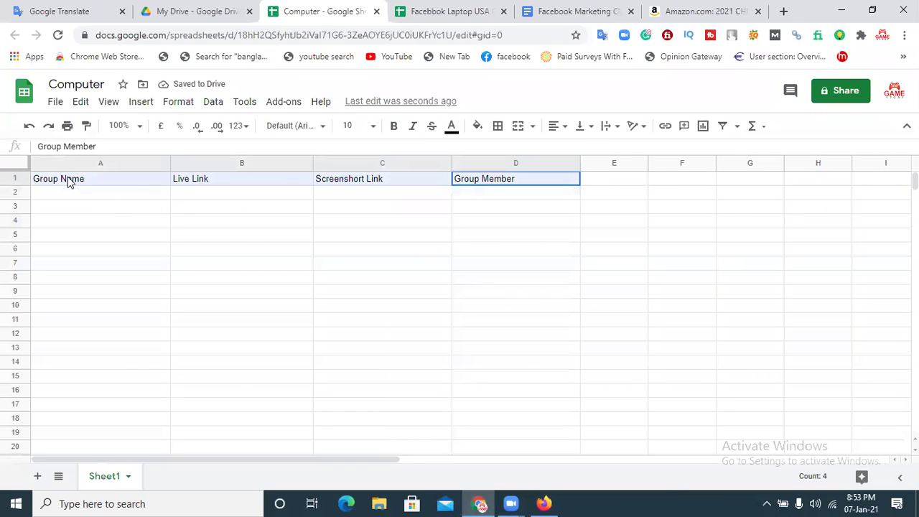
Format the four header cells A1:D1 as bold 18-point text on a red fill
left_click(372, 126)
left_click(351, 323)
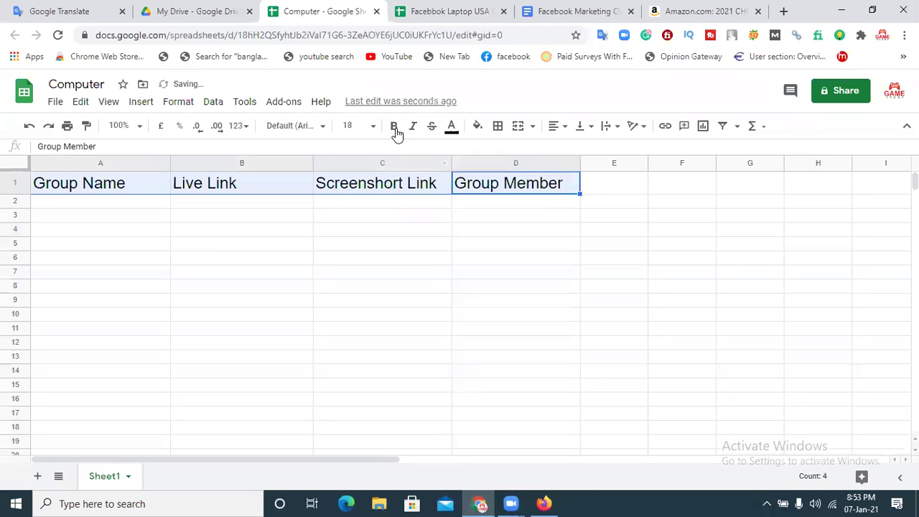
left_click(394, 126)
left_click(478, 125)
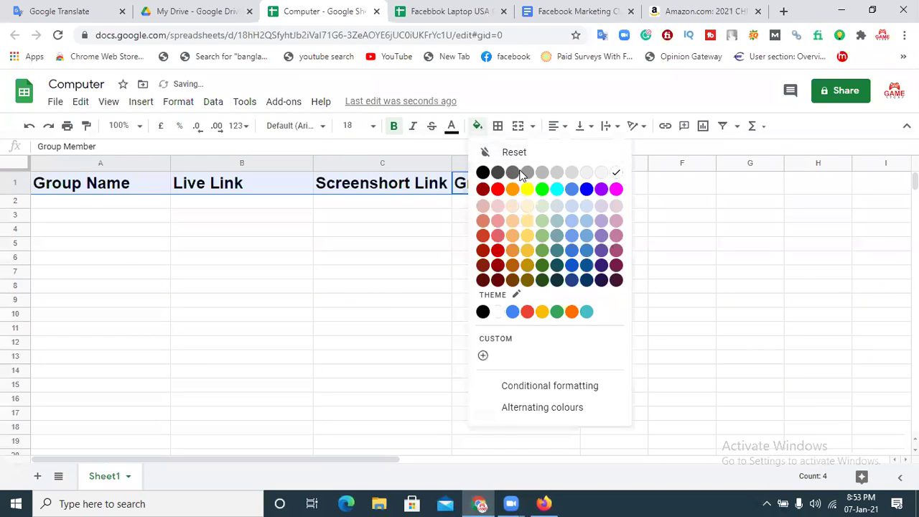
left_click(501, 188)
Make the header text in cells A1:D1 white and centre it horizontally
left_click(451, 127)
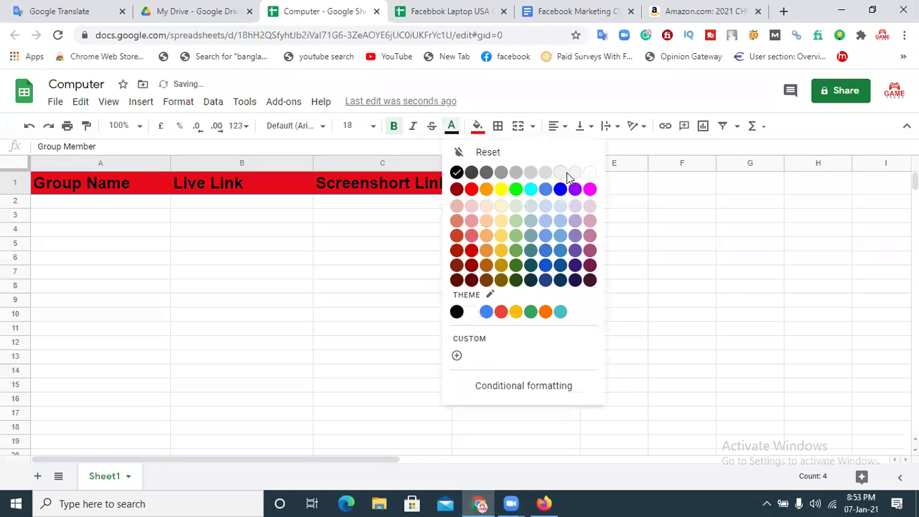
left_click(588, 172)
left_click(566, 129)
left_click(572, 151)
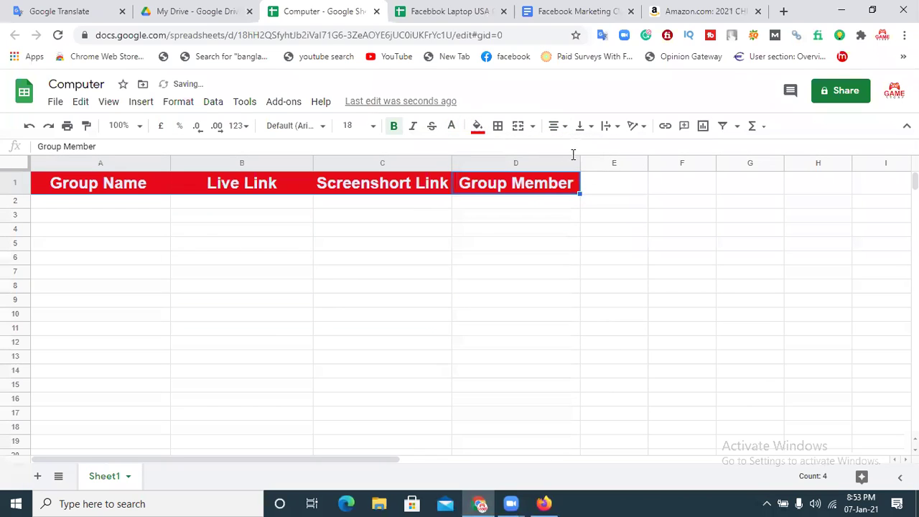
left_click(220, 290)
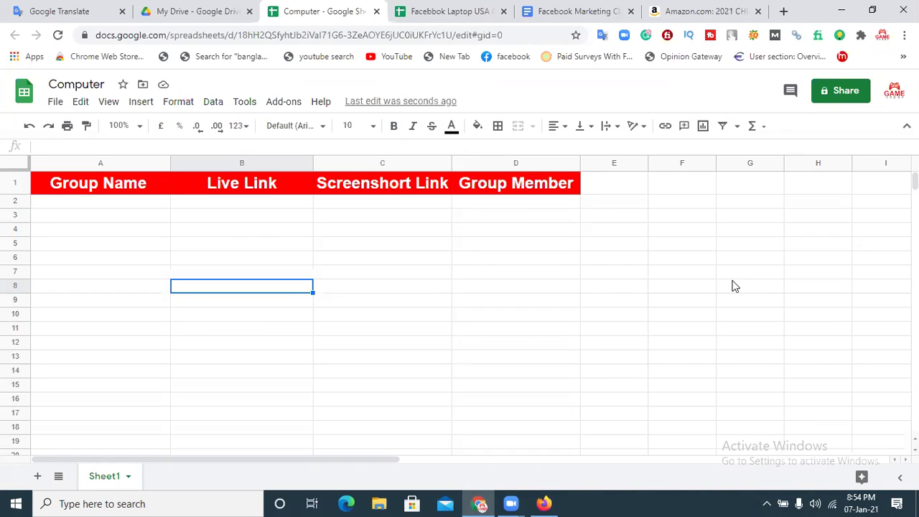
Switch to Facebook in Firefox and search for "laptop group in usa"
left_click(662, 9)
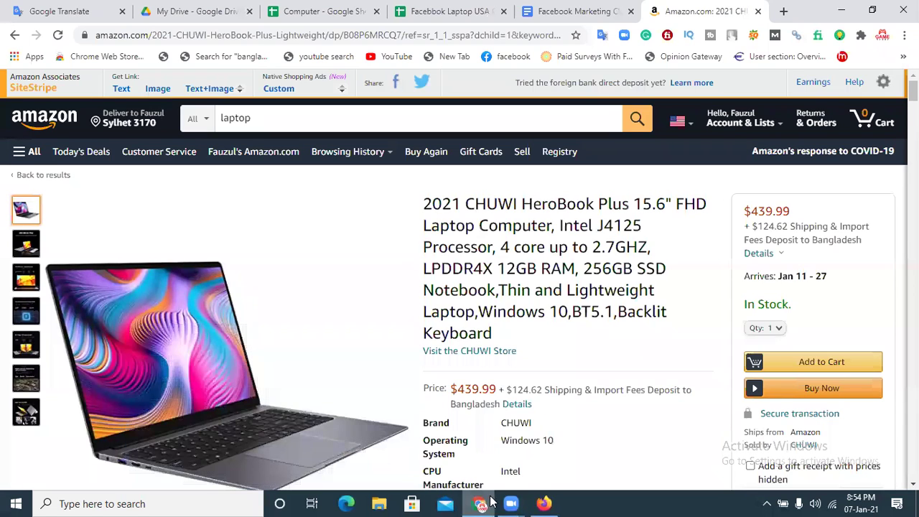
mouse_move(544, 503)
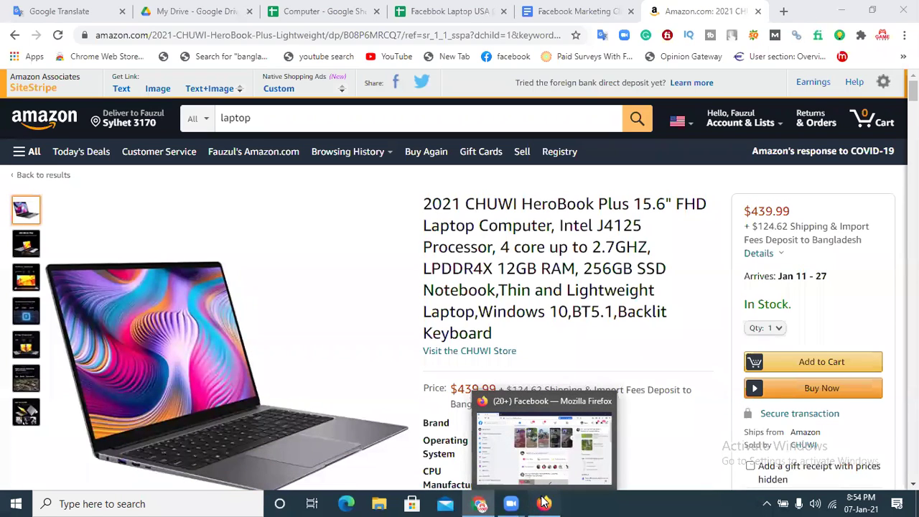
left_click(546, 502)
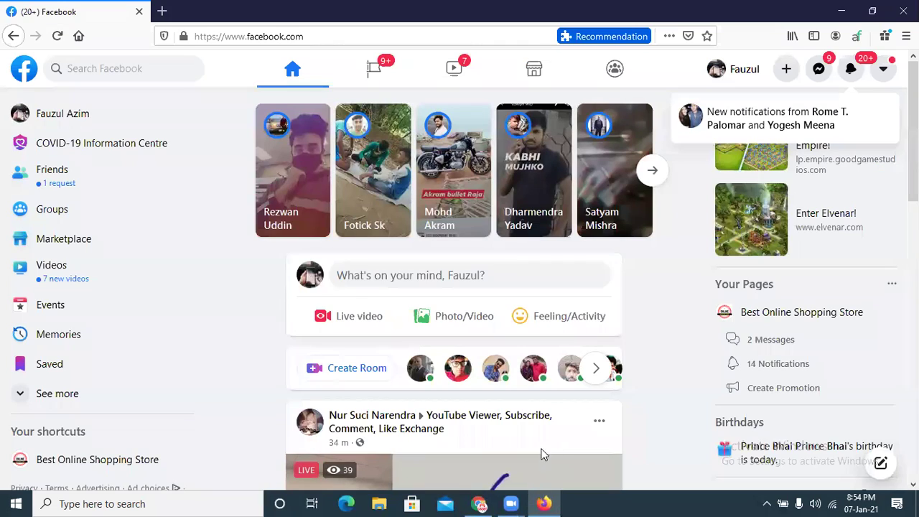
left_click(140, 70)
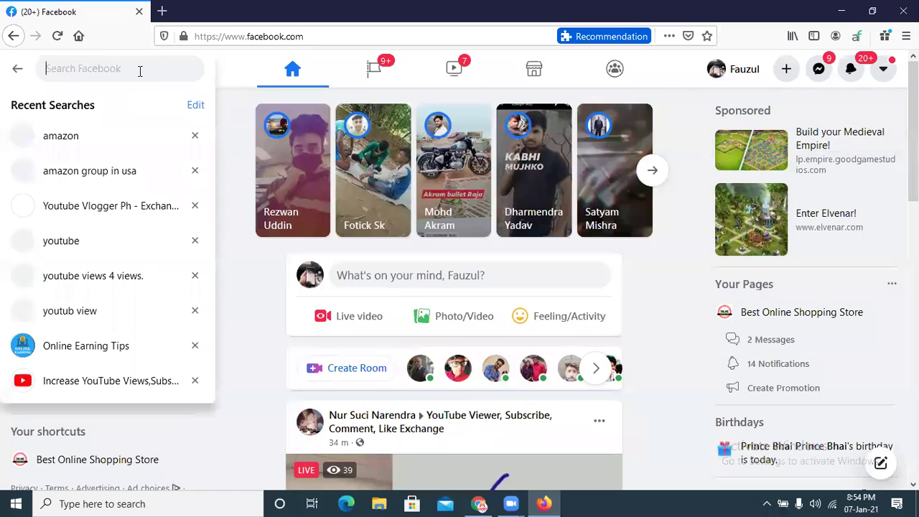
type("com")
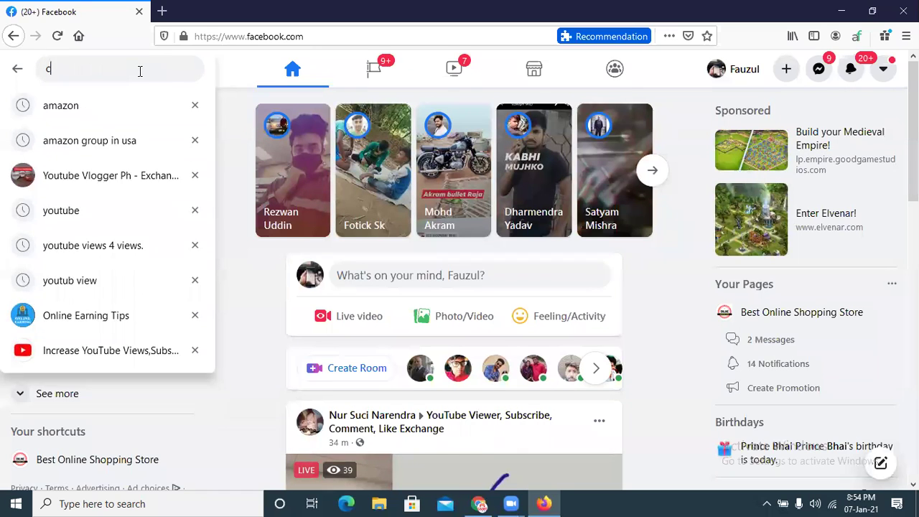
key("BackSpace")
key("BackSpace")
key("BackSpace")
type("laptop")
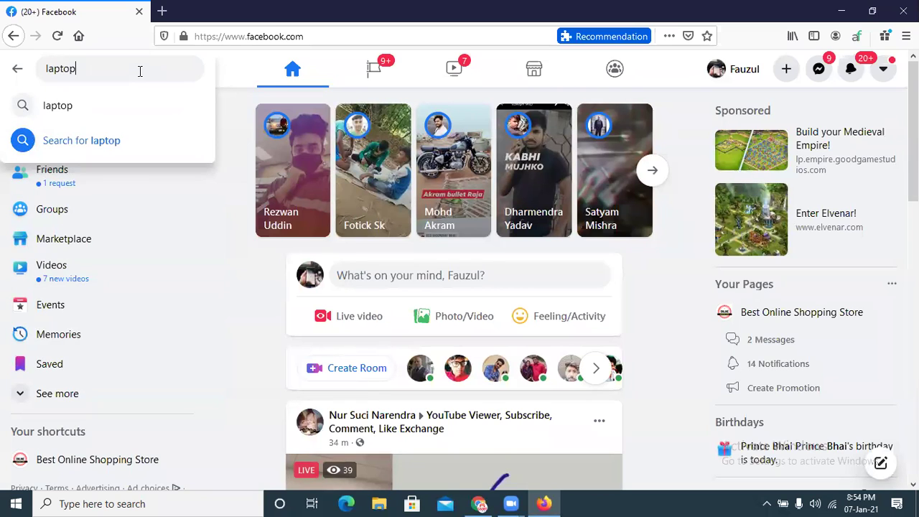
type(" group")
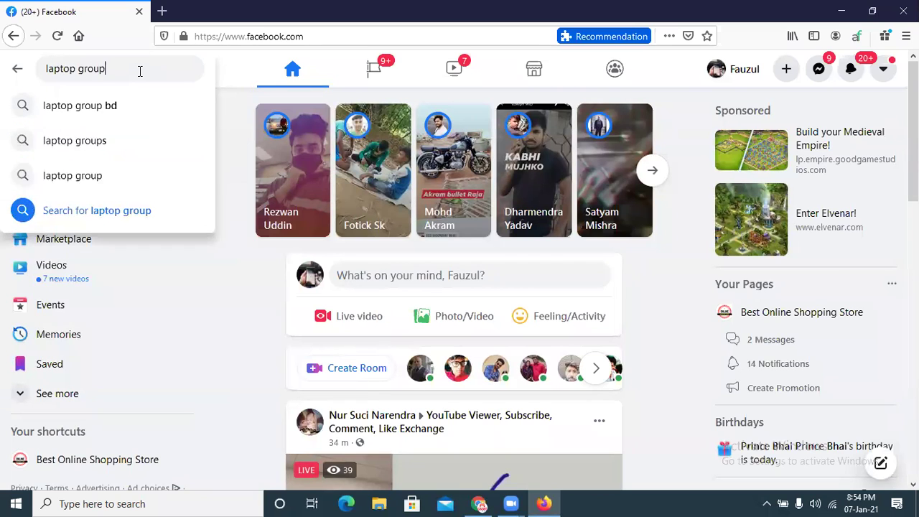
type(" in usa")
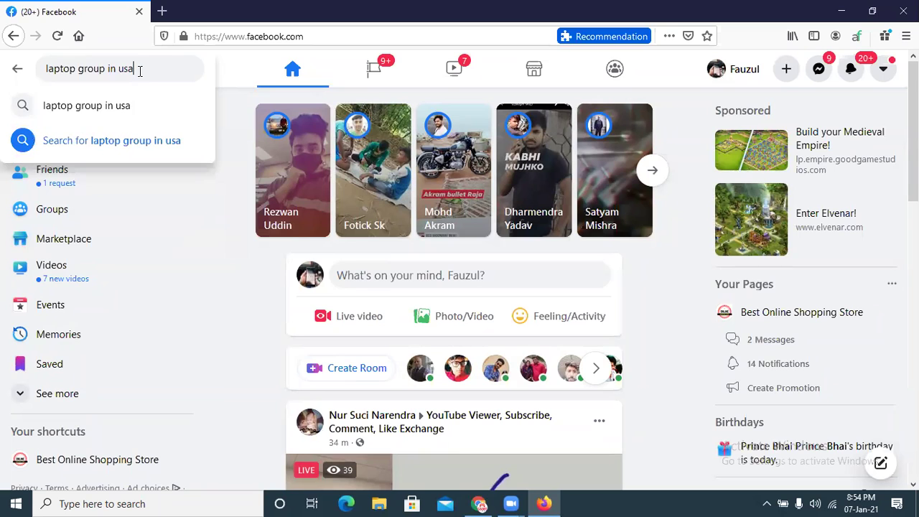
key("Return")
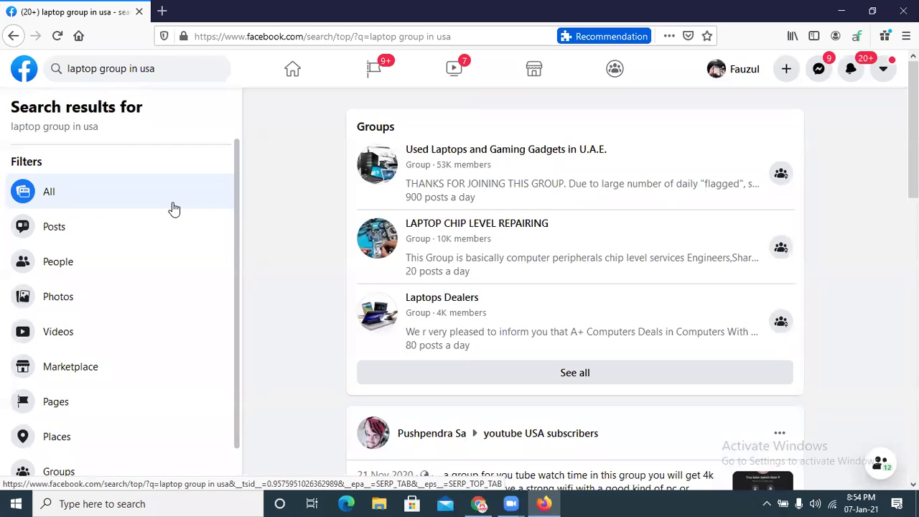
Filter the Facebook search results to groups and look through the list for laptop groups in the USA
left_click(59, 475)
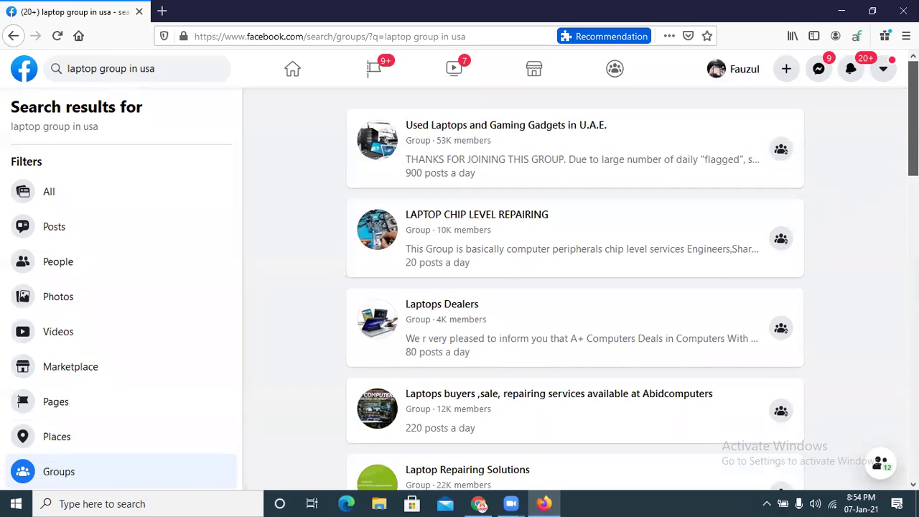
scroll(913, 143, "down", 3)
scroll(913, 158, "down", 5)
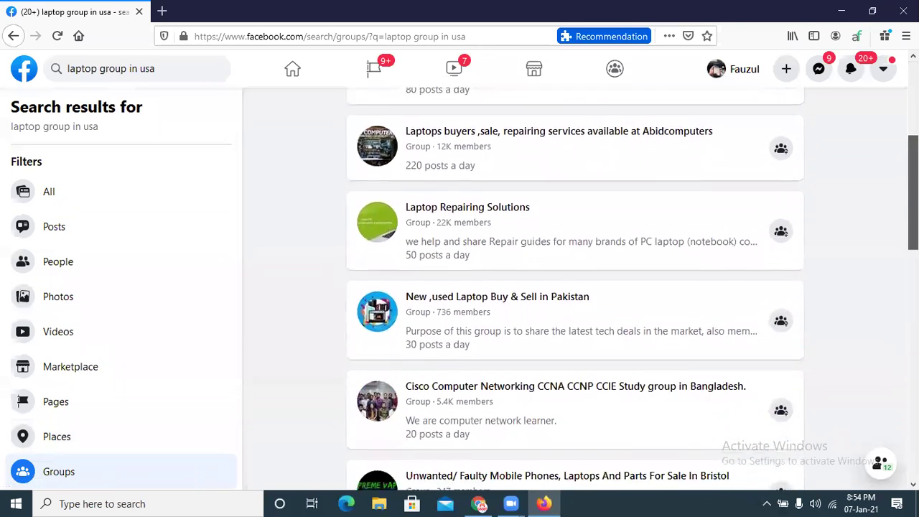
scroll(574, 288, "down", 5)
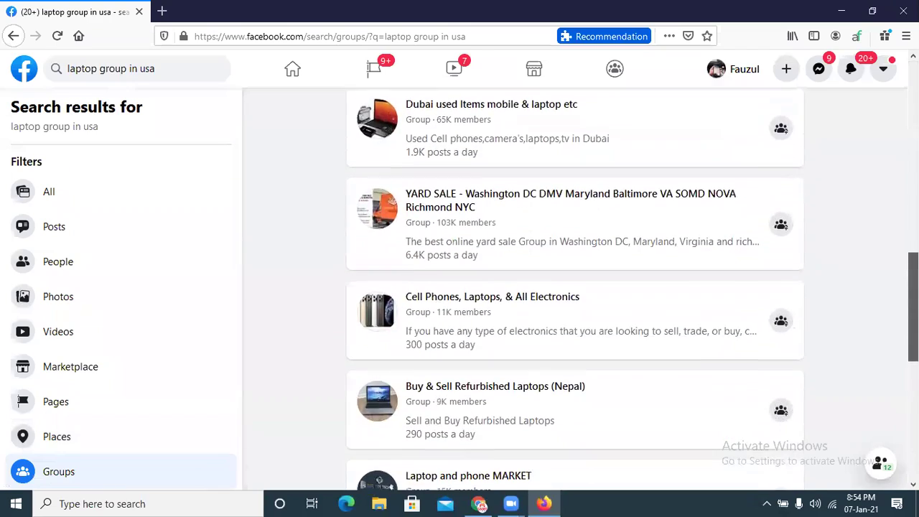
scroll(574, 287, "down", 8)
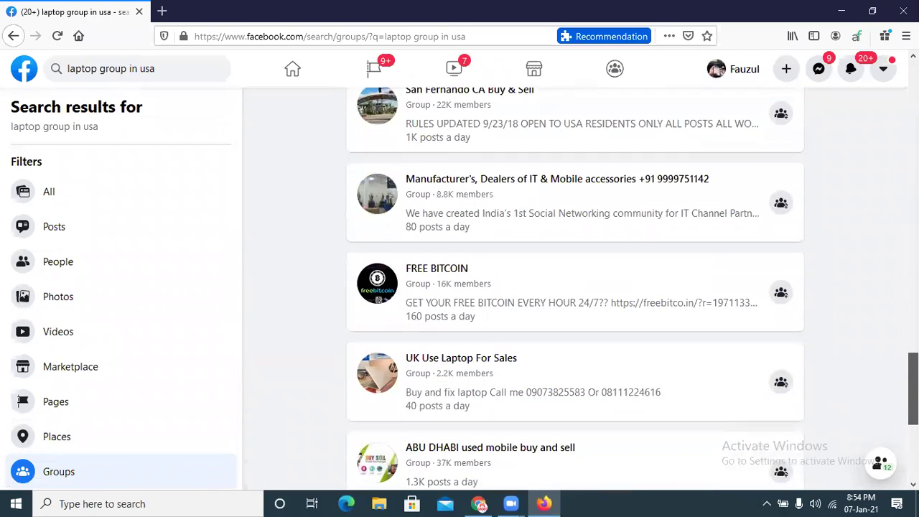
Look through the rest of the group results for "laptop group in usa" and return to the first results
scroll(574, 287, "down", 7)
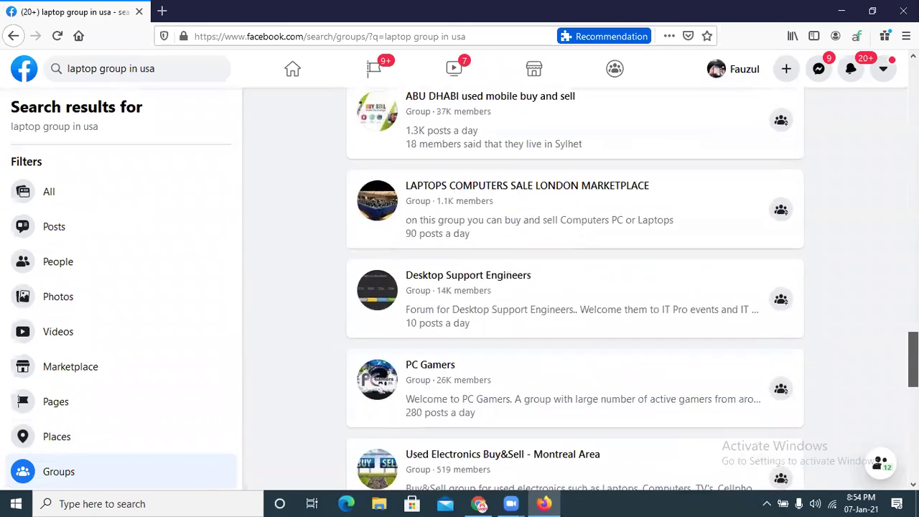
scroll(575, 287, "down", 6)
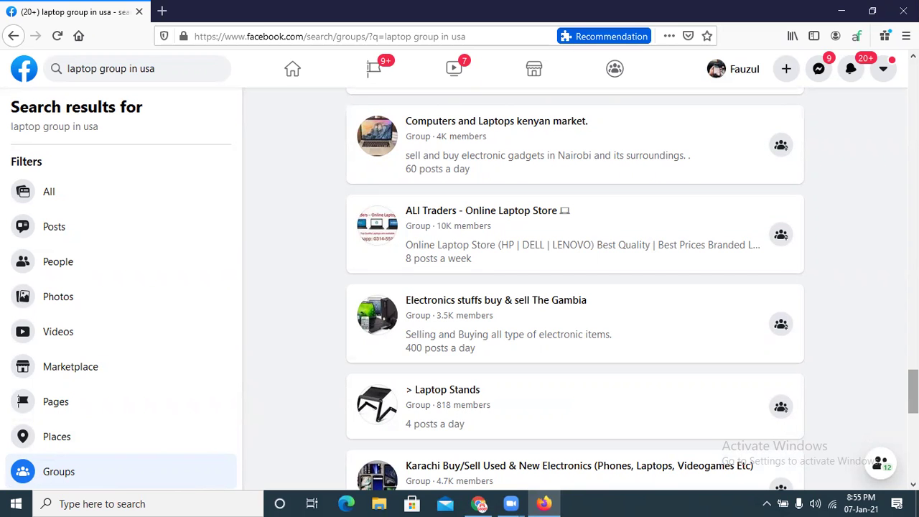
scroll(575, 287, "down", 10)
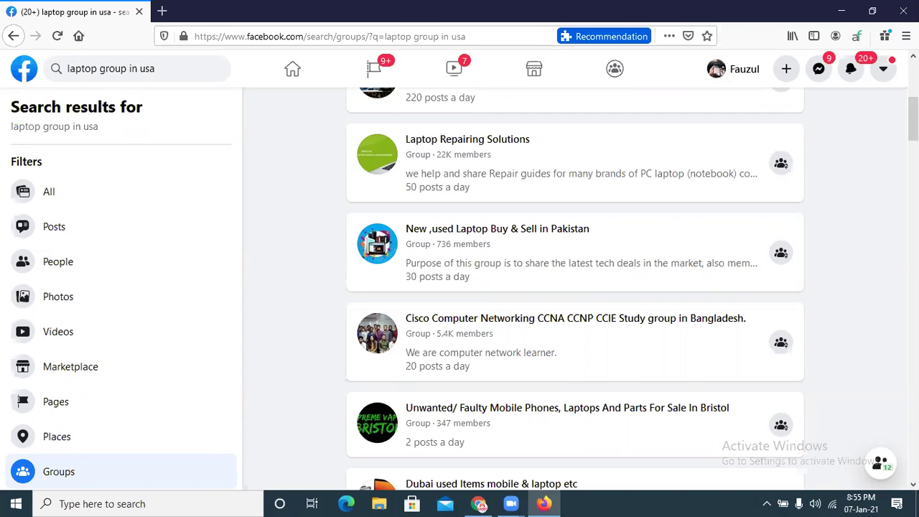
scroll(827, 100, "up", 5)
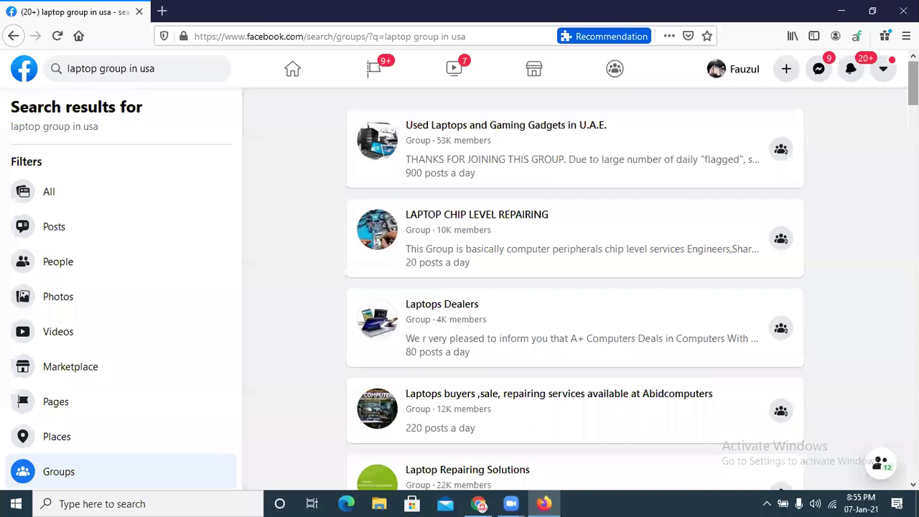
scroll(912, 93, "down", 3)
scroll(575, 288, "up", 3)
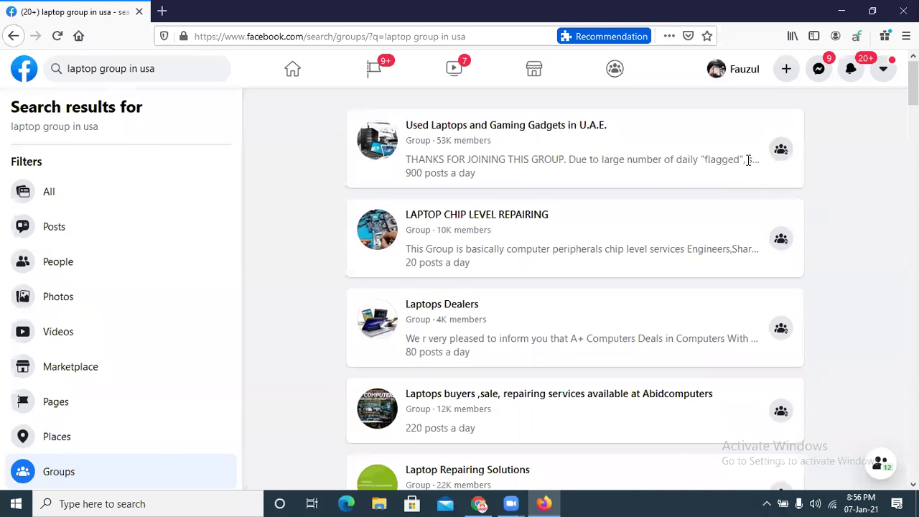
Request to join Used Laptops and Gaming Gadgets in U.A.E., answering Yes to the policy question and "I wont share live streams or video contents"
left_click(782, 153)
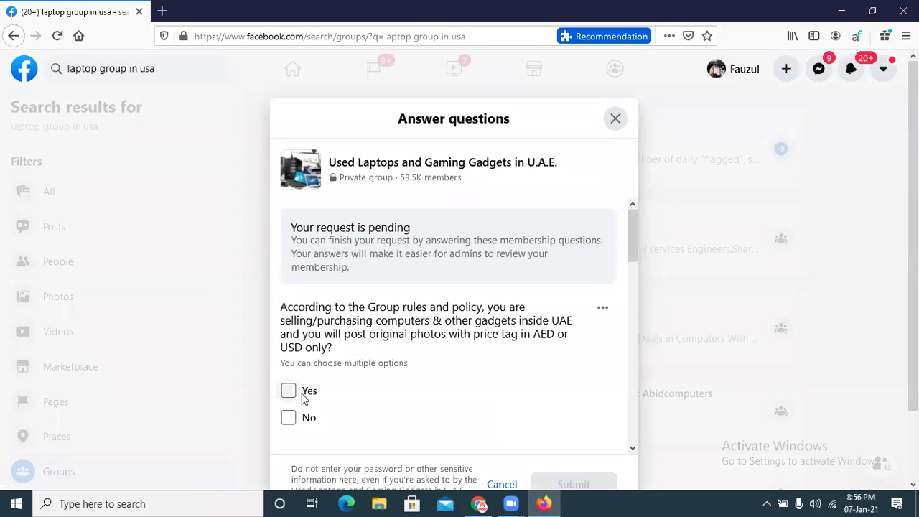
scroll(634, 239, "down", 3)
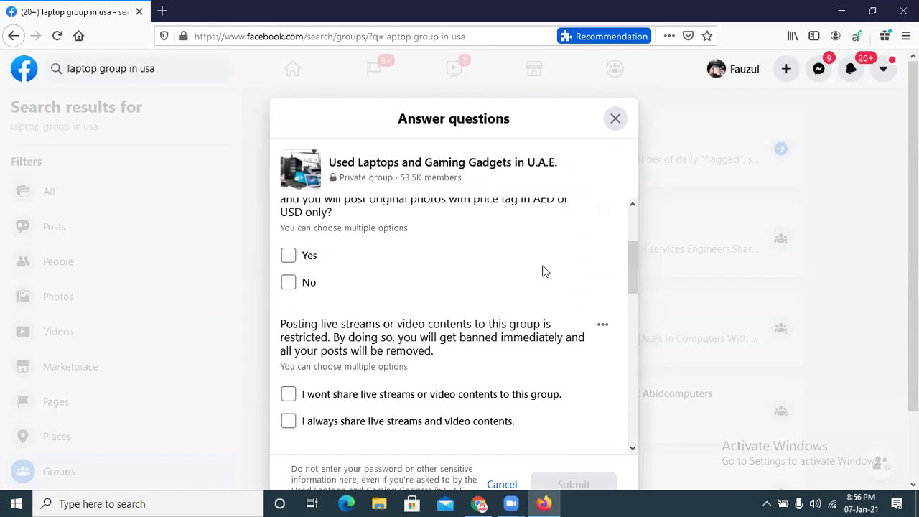
left_click(288, 256)
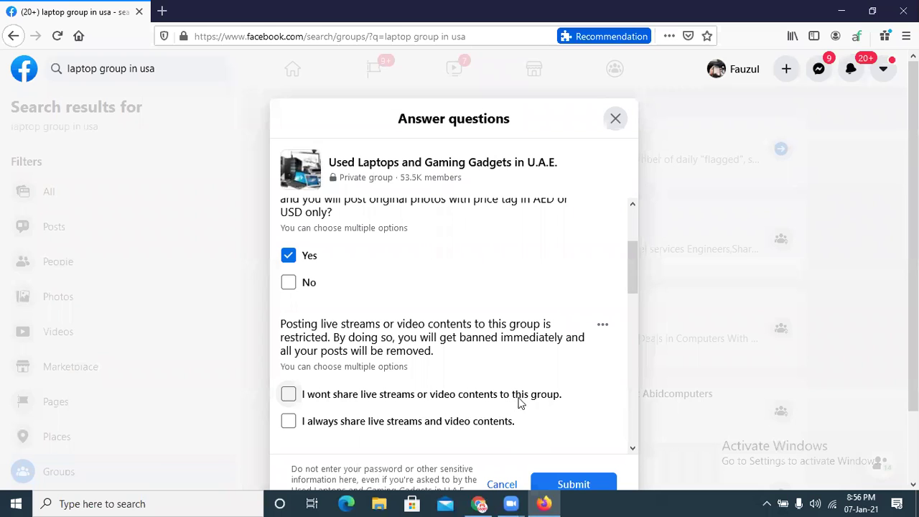
left_click(287, 392)
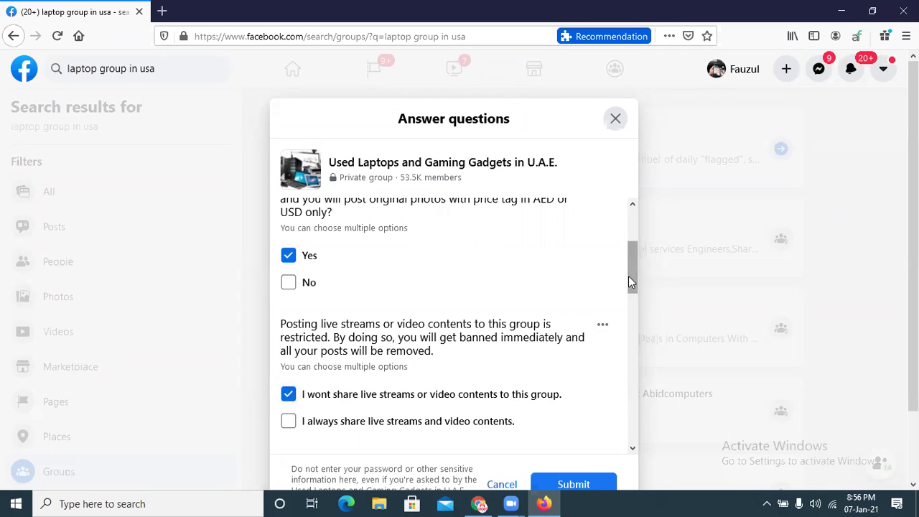
Tick the remaining required checkboxes in the U.A.E. group's membership form and submit the answers
scroll(633, 295, "down", 1)
scroll(632, 309, "down", 3)
left_click(288, 305)
left_click(288, 411)
left_click_drag(629, 335, 599, 469)
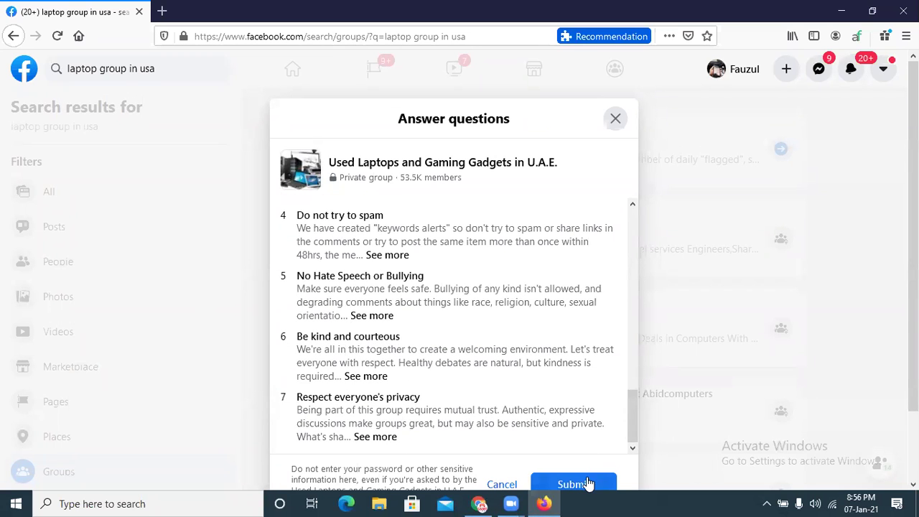
left_click(586, 484)
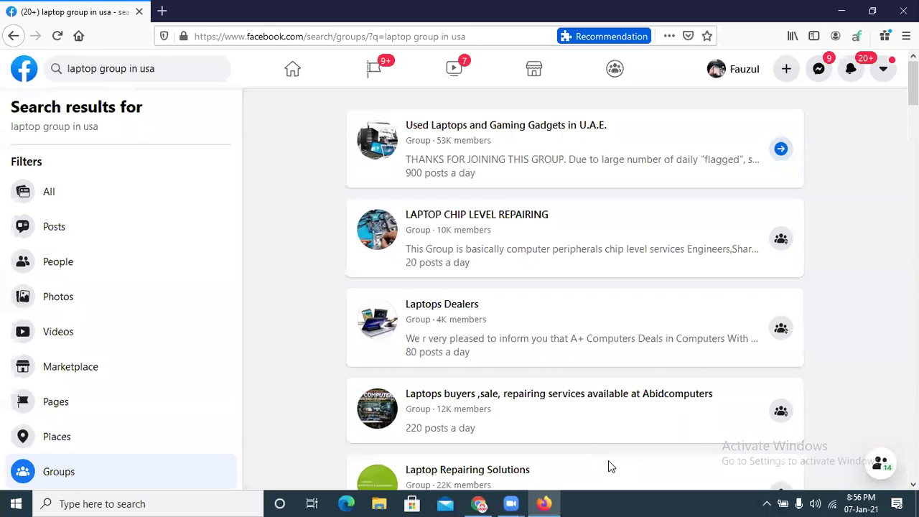
Request to join LAPTOP CHIP LEVEL REPAIRING and answer "yes" to its LDO, first LDO in motherboard and ACPI questions
left_click(782, 239)
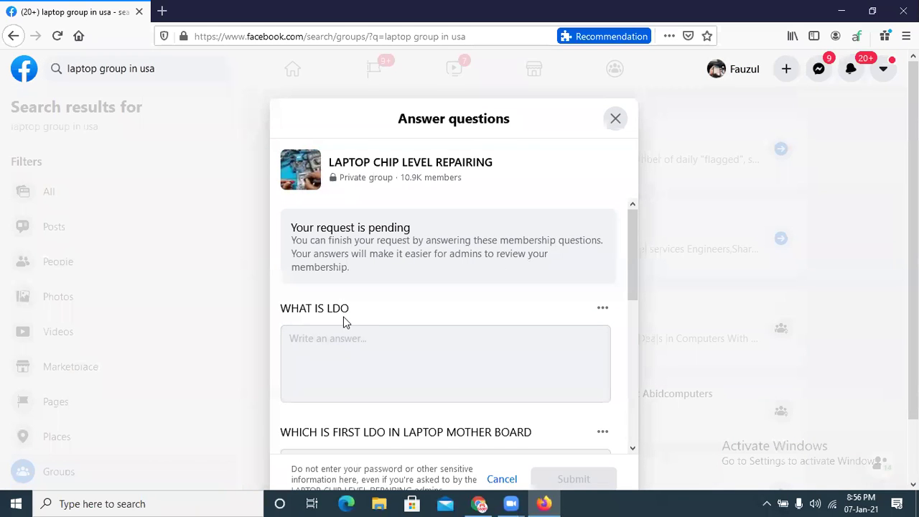
left_click(335, 342)
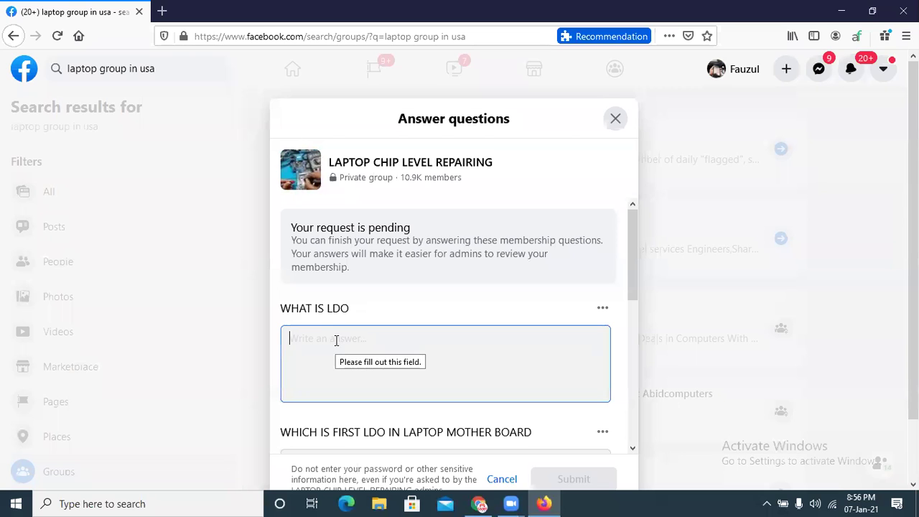
type("yes")
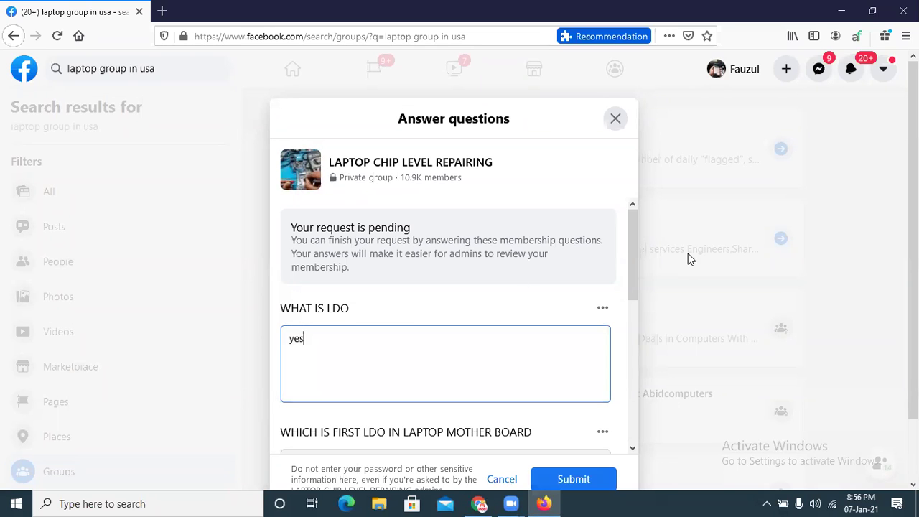
scroll(631, 251, "down", 5)
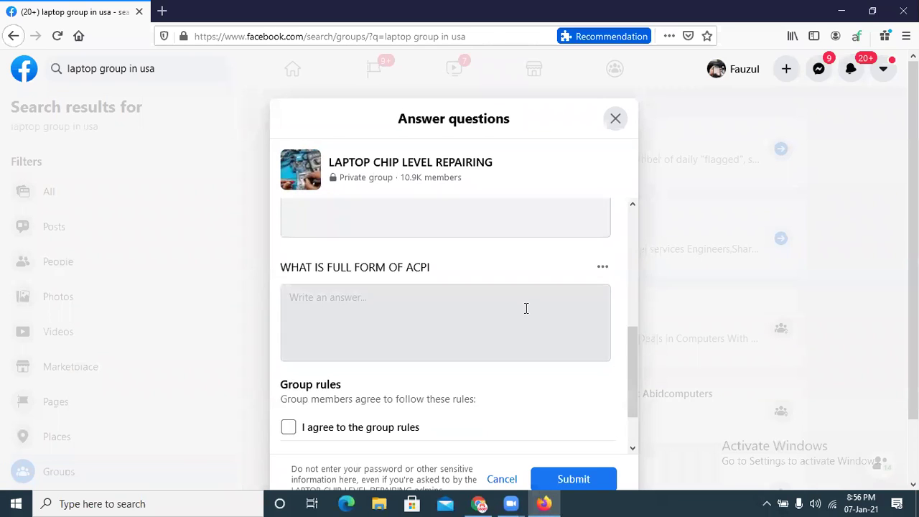
left_click_drag(638, 342, 640, 296)
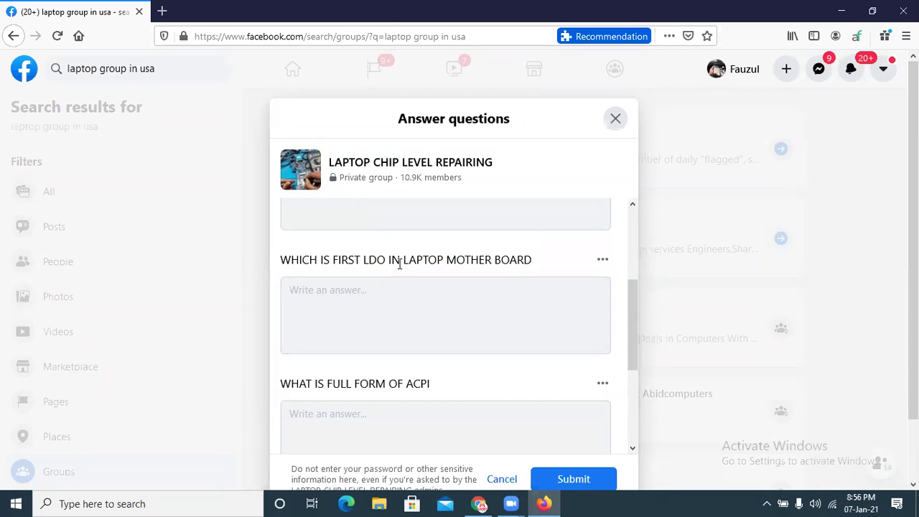
left_click(429, 311)
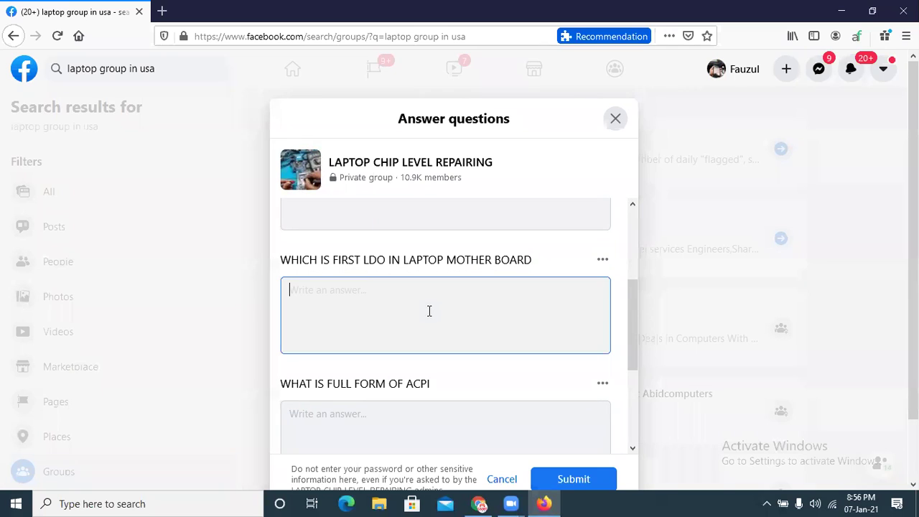
type("yes")
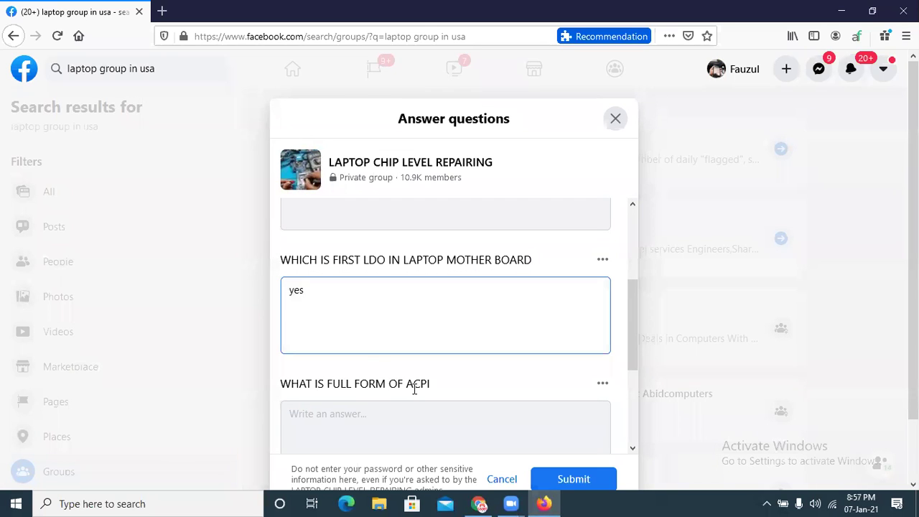
left_click(403, 428)
type("yes")
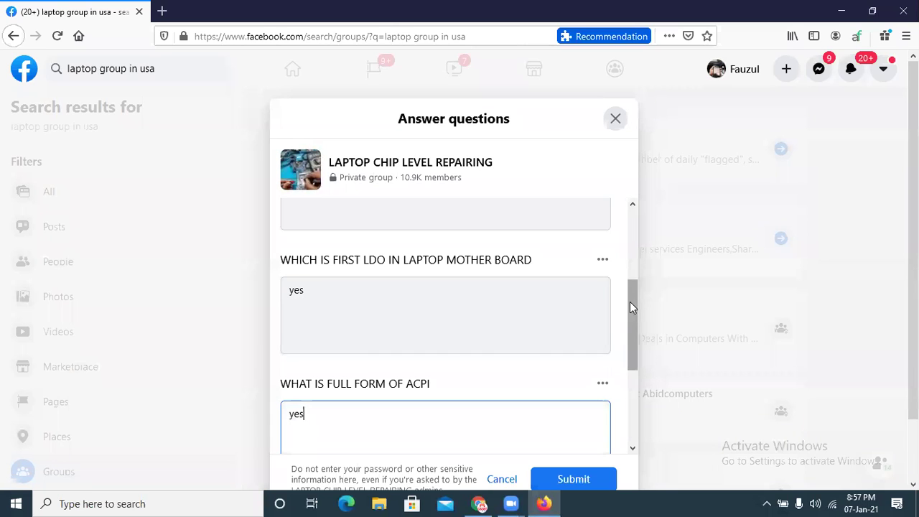
Agree to the LAPTOP CHIP LEVEL REPAIRING group rules and submit the membership answers
left_click_drag(630, 307, 634, 379)
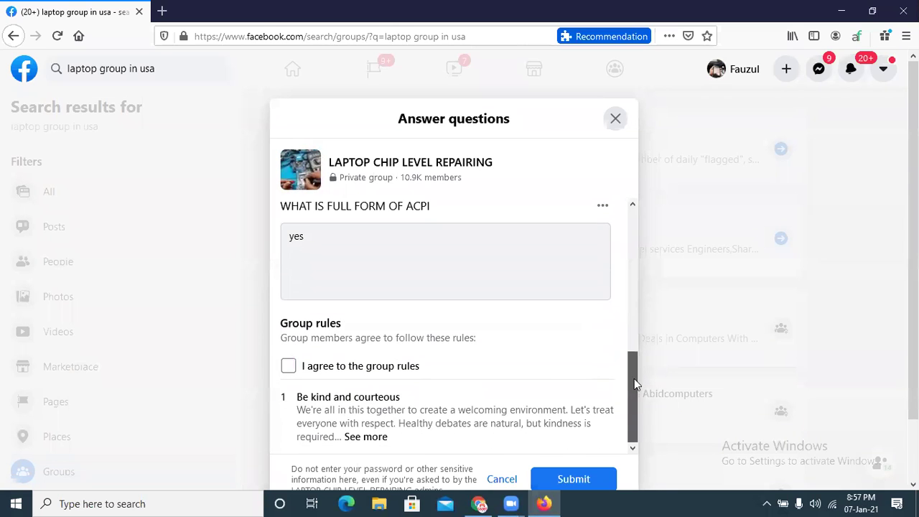
left_click(303, 366)
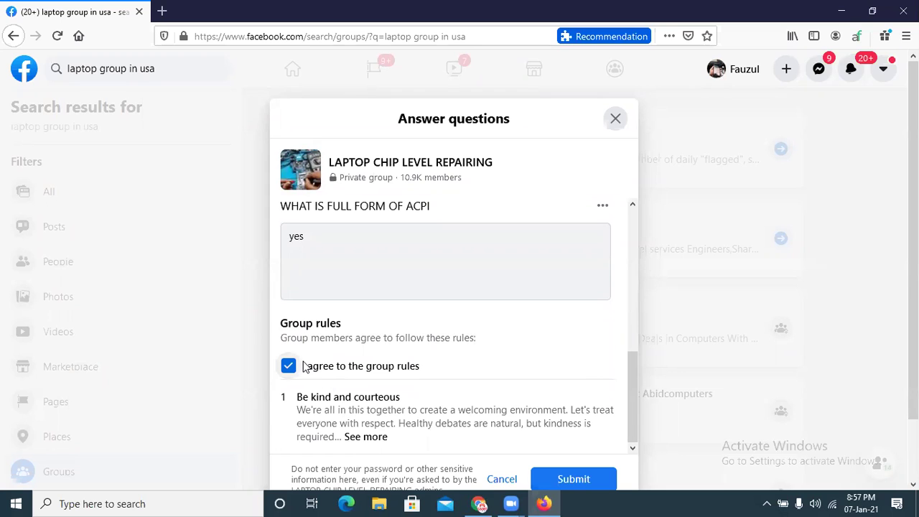
left_click(596, 486)
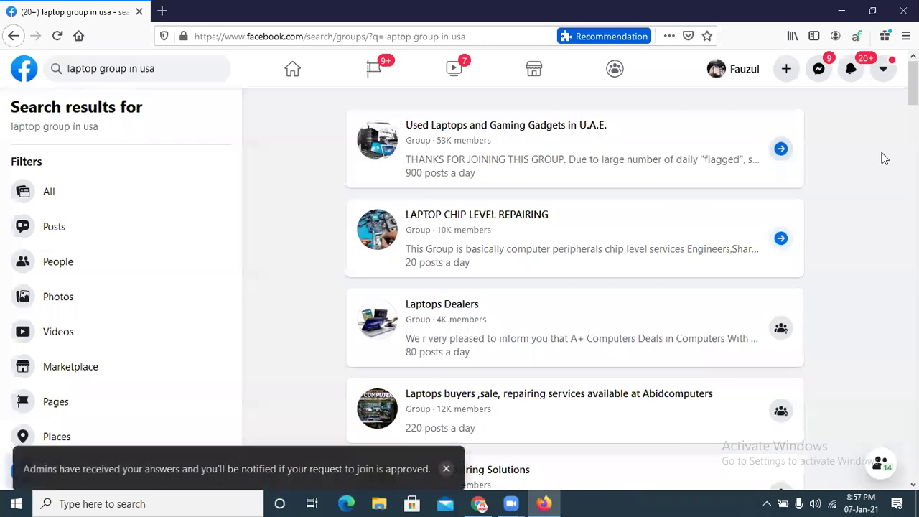
Request to join Laptops Dealers, the Abidcomputers laptop group, Laptop Repairing Solutions, and New ,used Laptop Buy & Sell in Pakistan
scroll(885, 158, "down", 3)
scroll(885, 158, "up", 2)
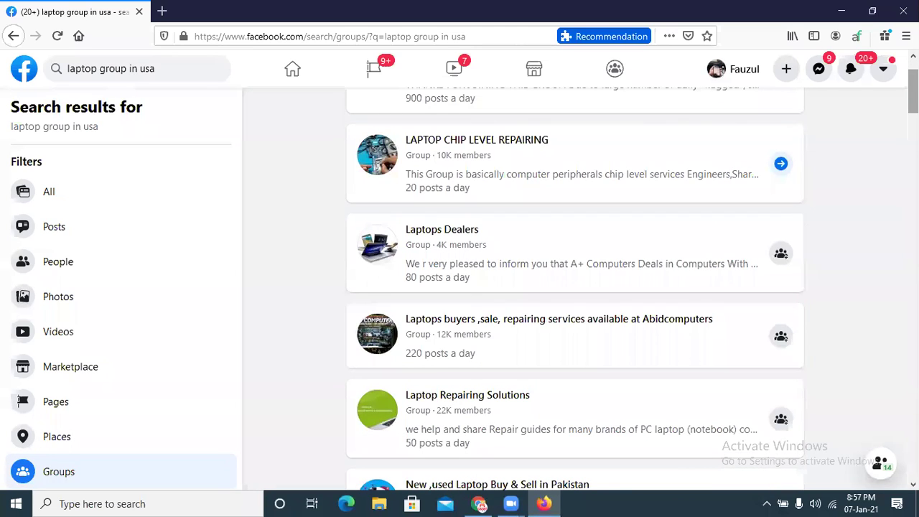
left_click(782, 256)
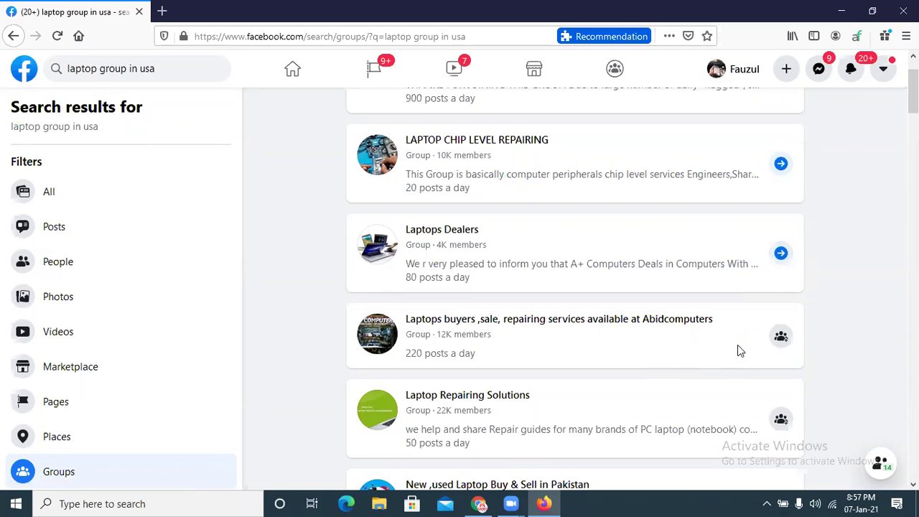
left_click(781, 337)
scroll(781, 336, "down", 2)
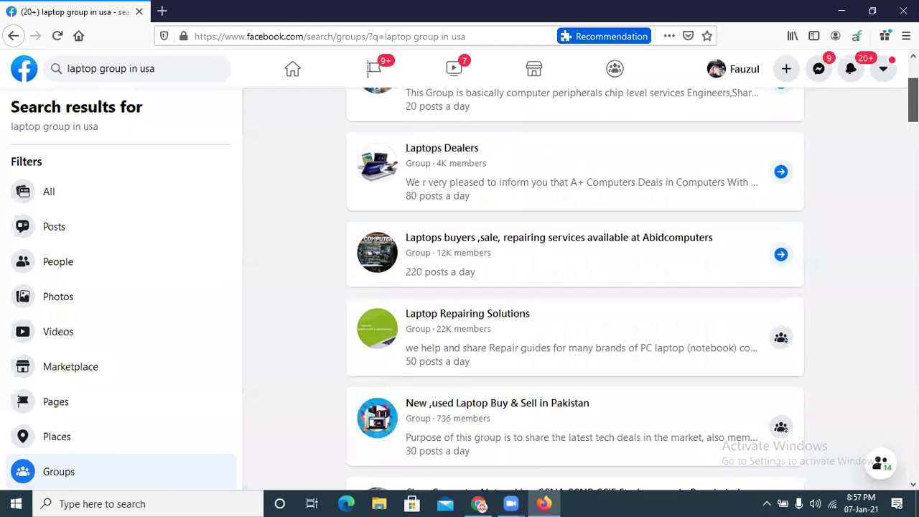
scroll(881, 171, "down", 1)
left_click(781, 278)
left_click(782, 365)
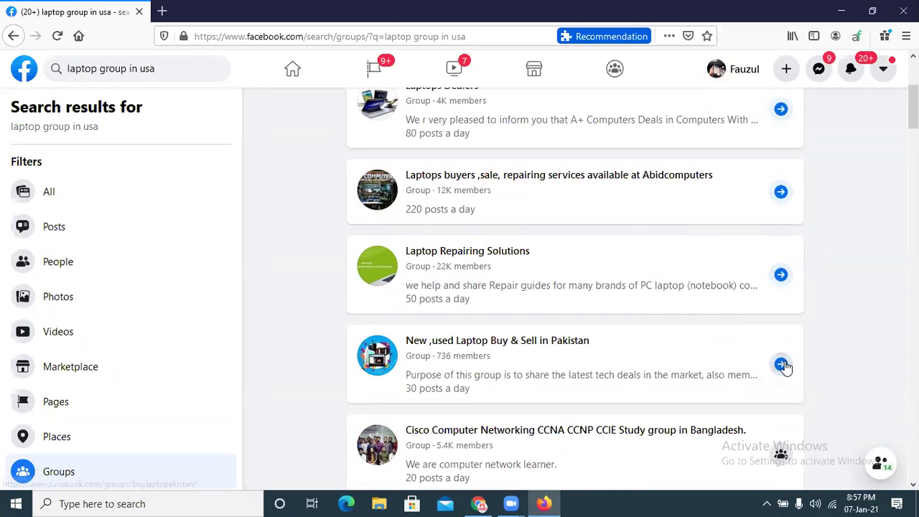
Answer the Pakistan laptop group's buyer-or-seller question with Seller and submit it
scroll(784, 366, "down", 3)
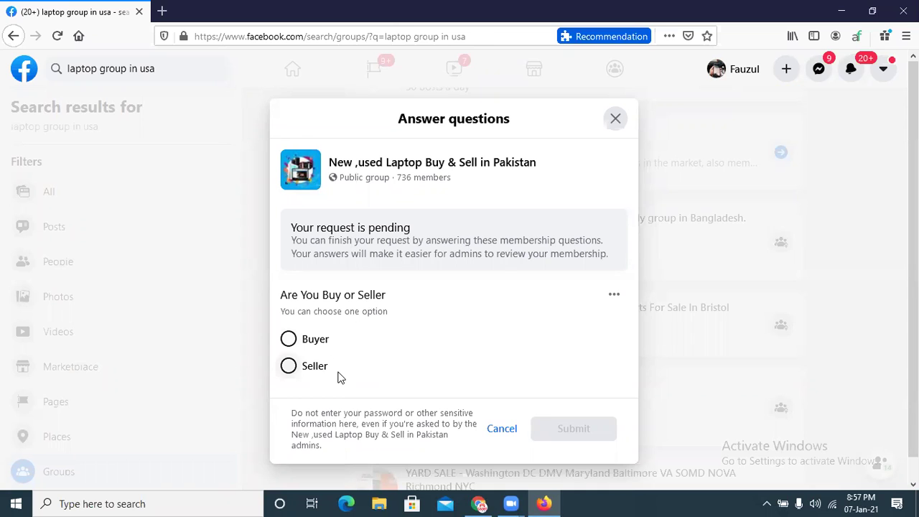
left_click(288, 367)
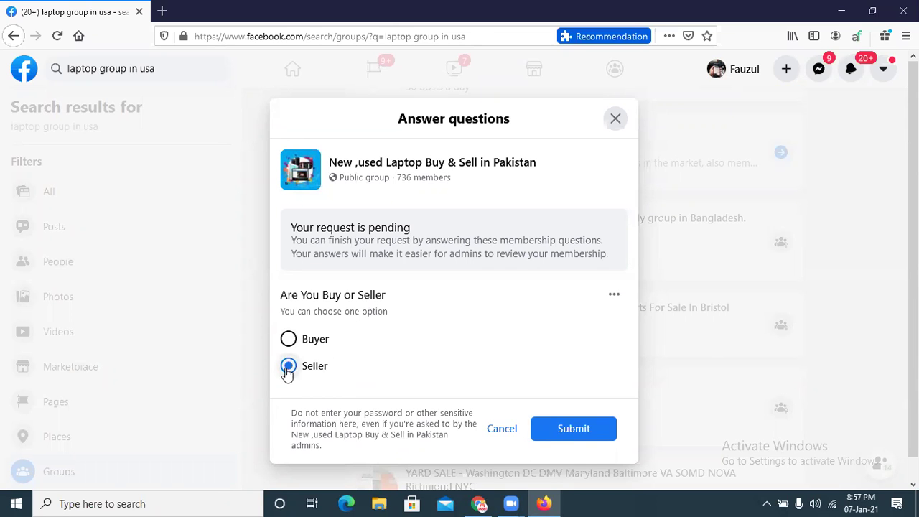
left_click(546, 440)
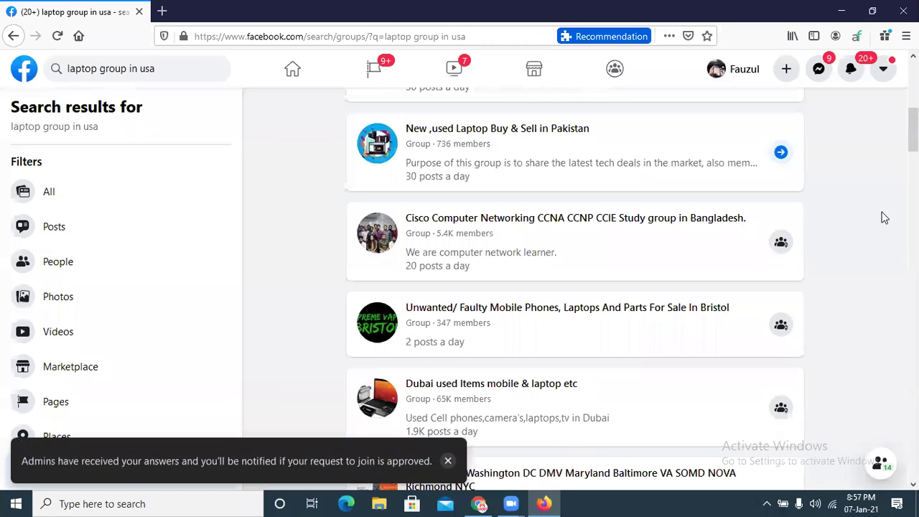
Request to join the Cisco Computer Networking study group and the Bristol phones and laptops group, answering the Cisco group's location question with "yes"
left_click(783, 244)
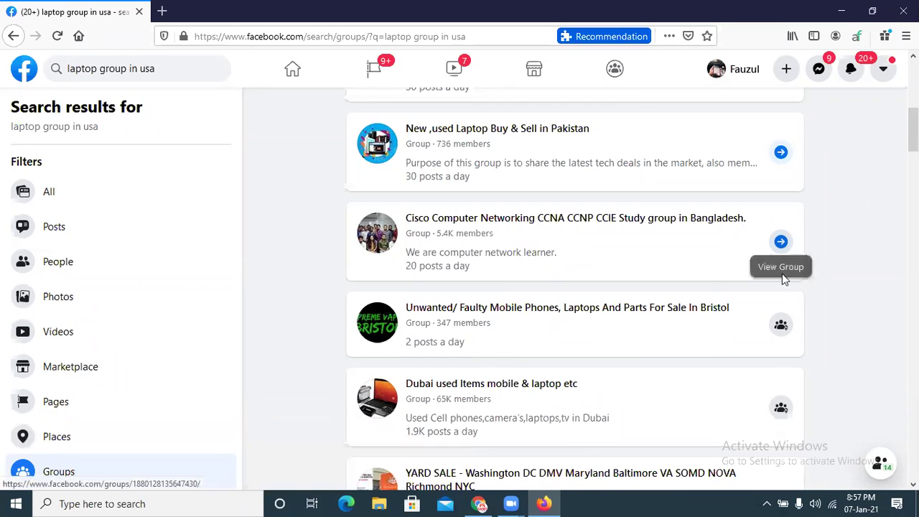
left_click(780, 324)
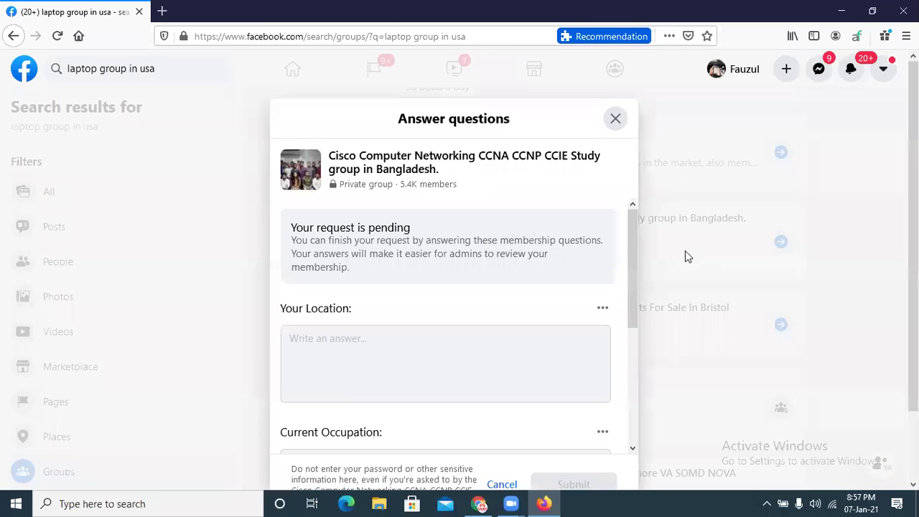
left_click(325, 358)
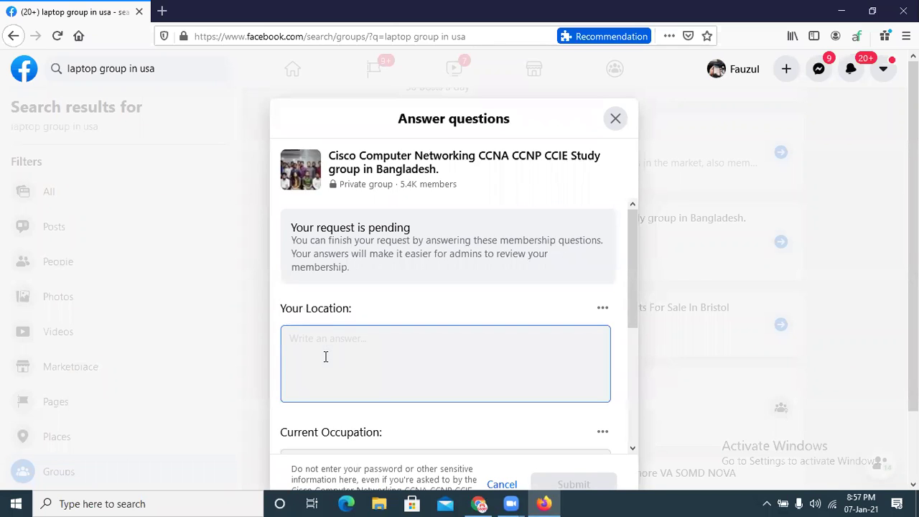
type("yrs")
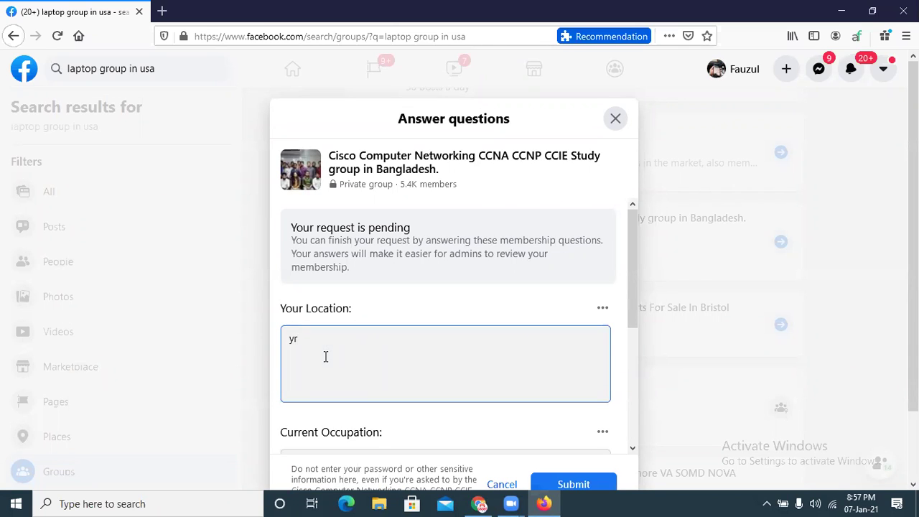
key("BackSpace")
key("BackSpace")
type("es")
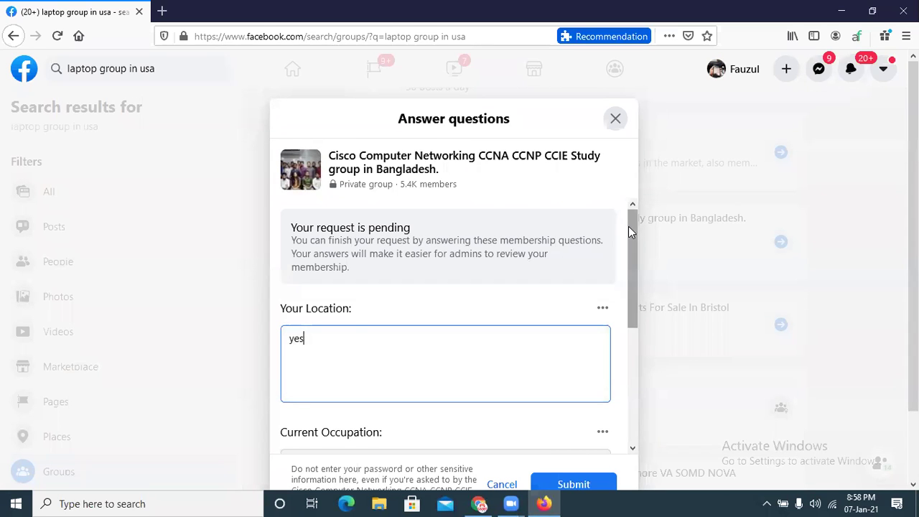
Answer the Cisco group's current occupation and reason-for-joining questions with "yes" and submit the membership answers
left_click_drag(628, 226, 628, 287)
left_click(464, 342)
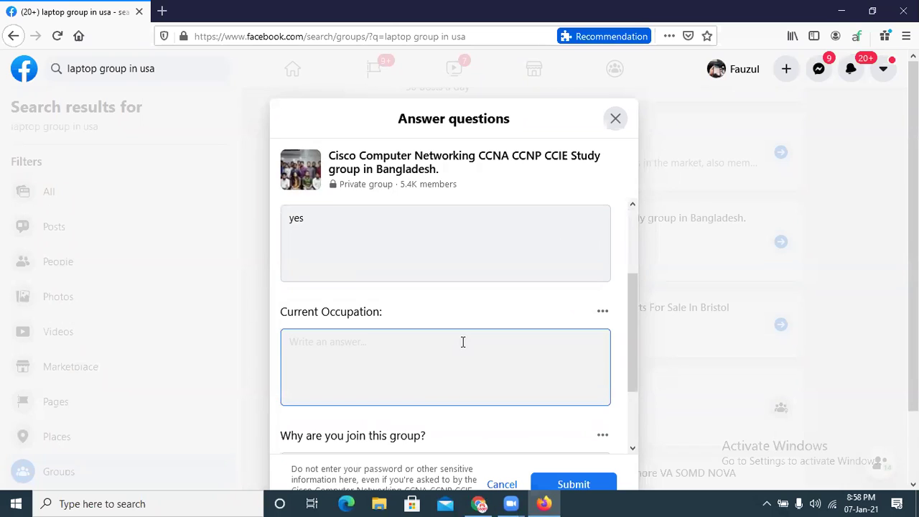
type("yes")
left_click_drag(632, 322, 630, 371)
left_click(370, 392)
type("yes")
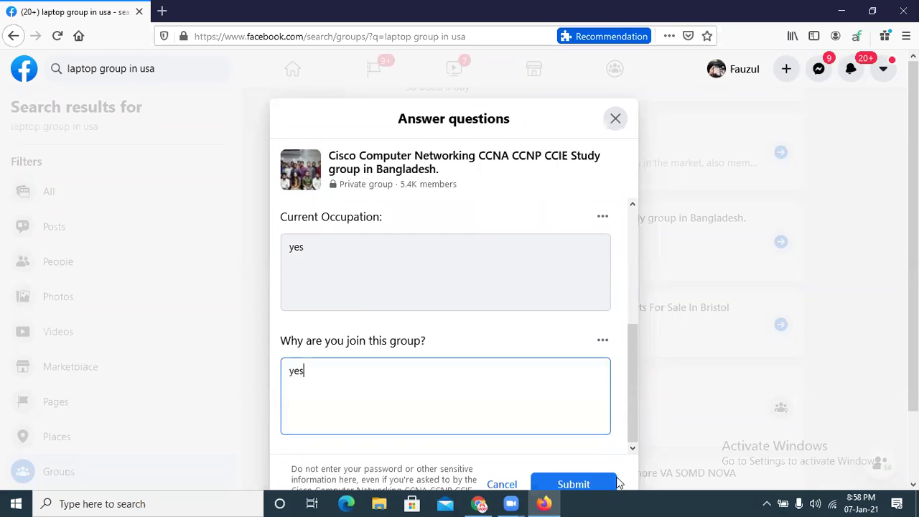
left_click(614, 484)
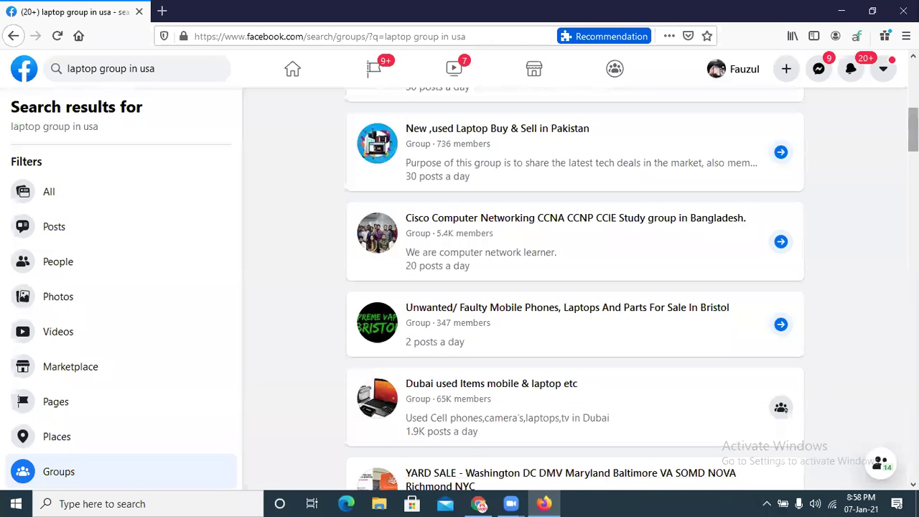
Open the Facebook notifications list to check for replies to the group join requests
scroll(575, 287, "down", 1)
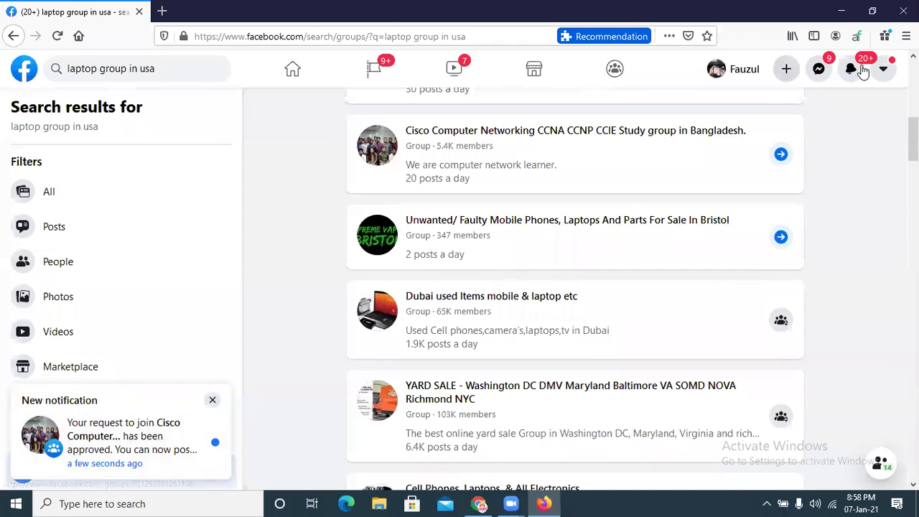
left_click(852, 69)
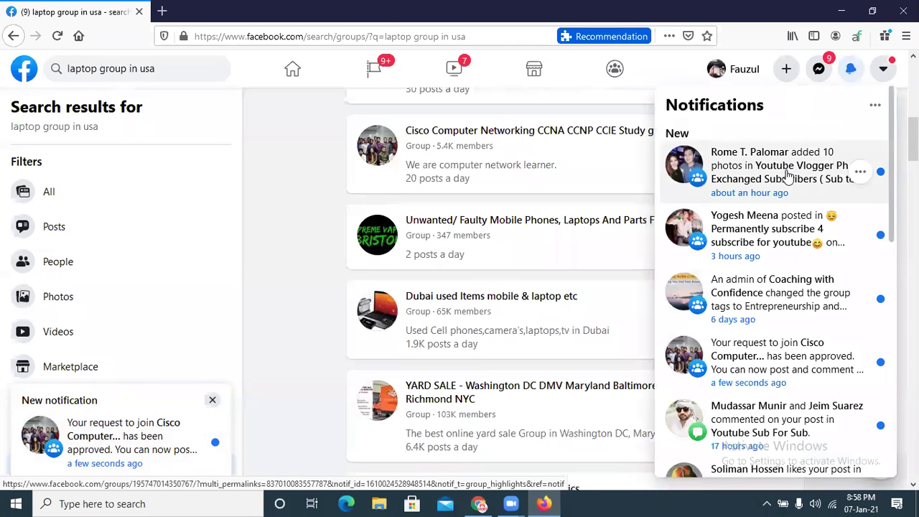
right_click(782, 175)
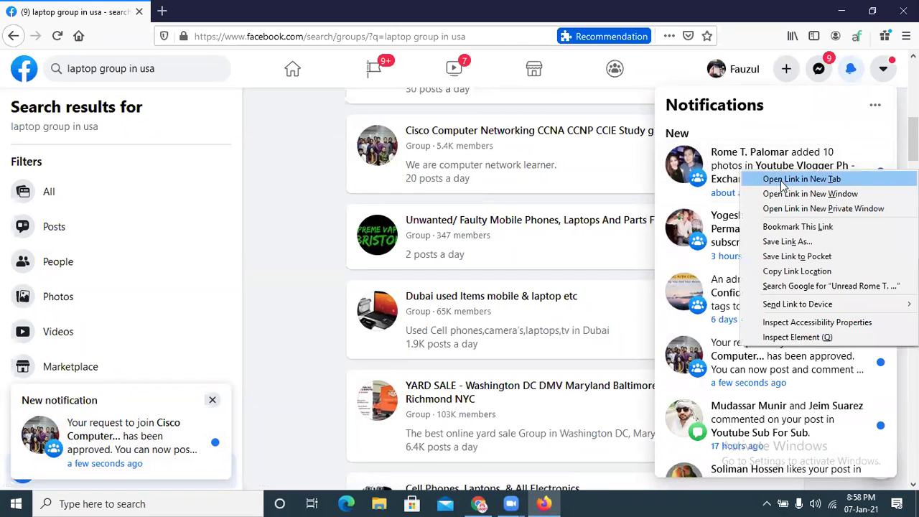
left_click(781, 180)
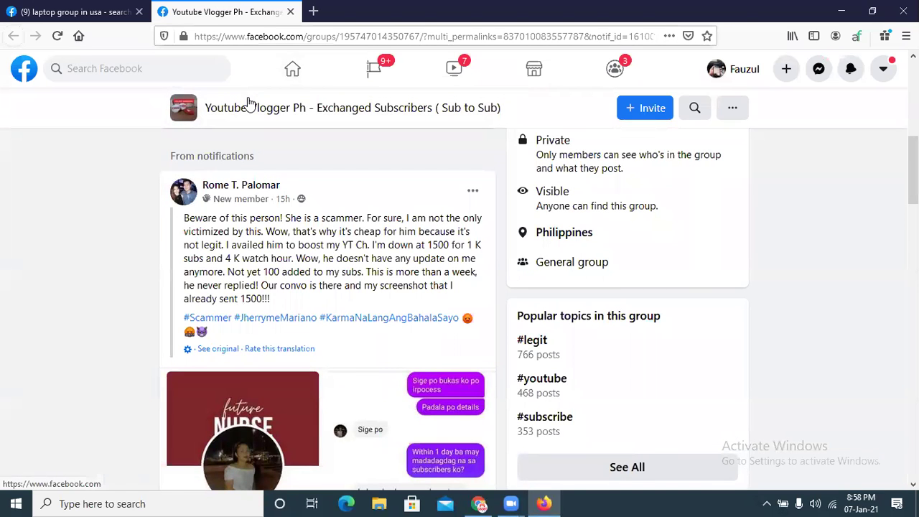
left_click(290, 11)
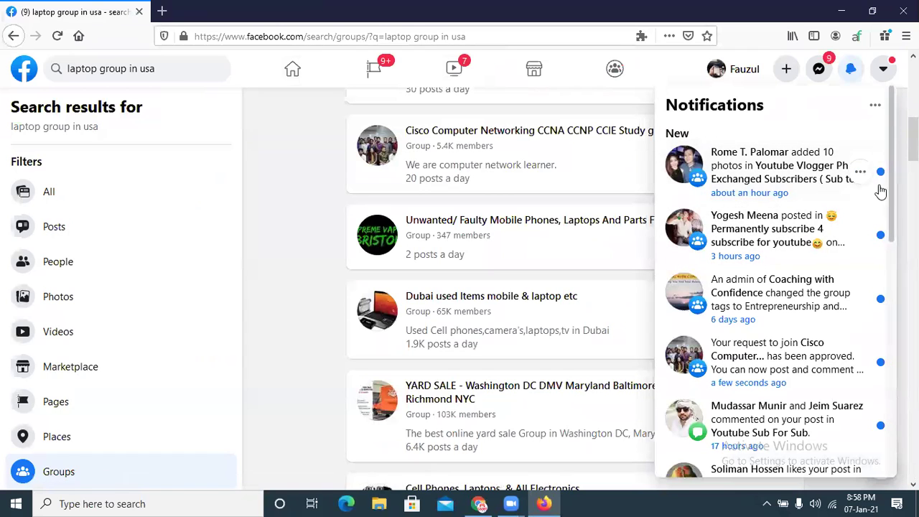
Open the Cisco Computer Networking approval notification in a new tab, look over the group page and dismiss the new notification pop-up
right_click(806, 354)
left_click(803, 191)
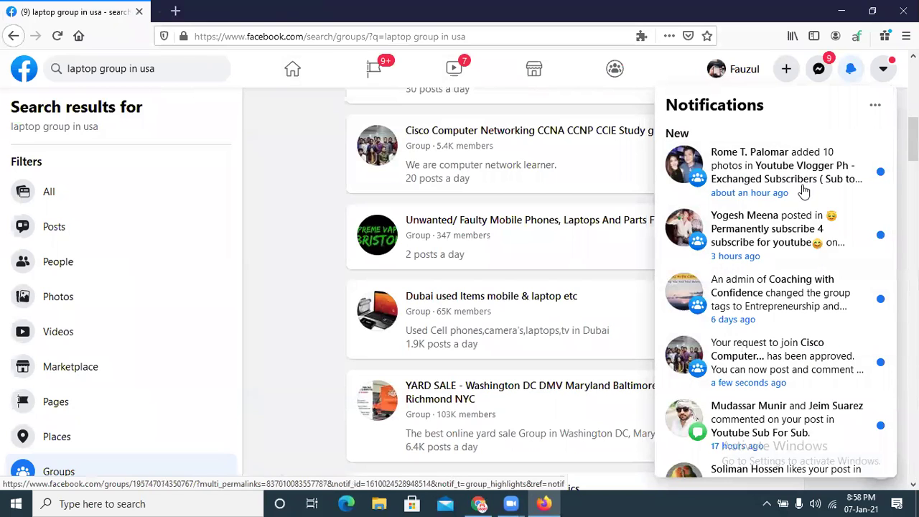
left_click(244, 12)
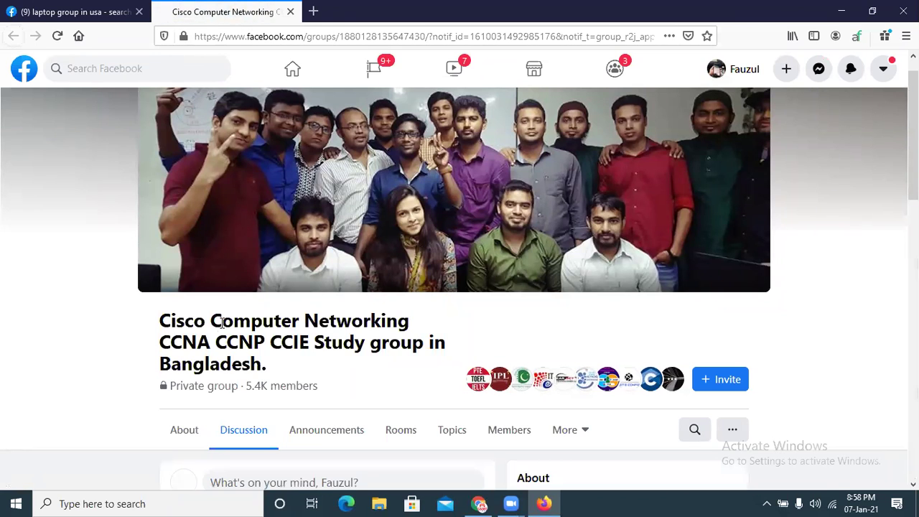
scroll(862, 191, "down", 2)
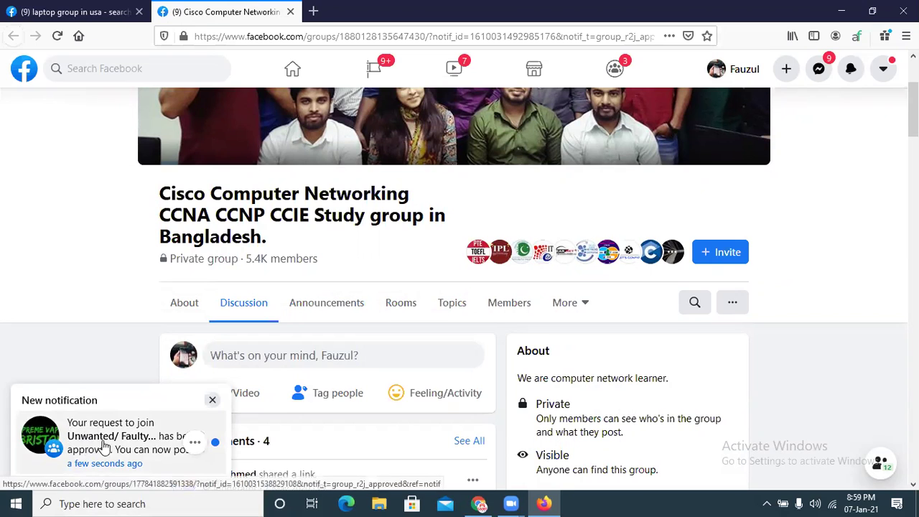
left_click(212, 400)
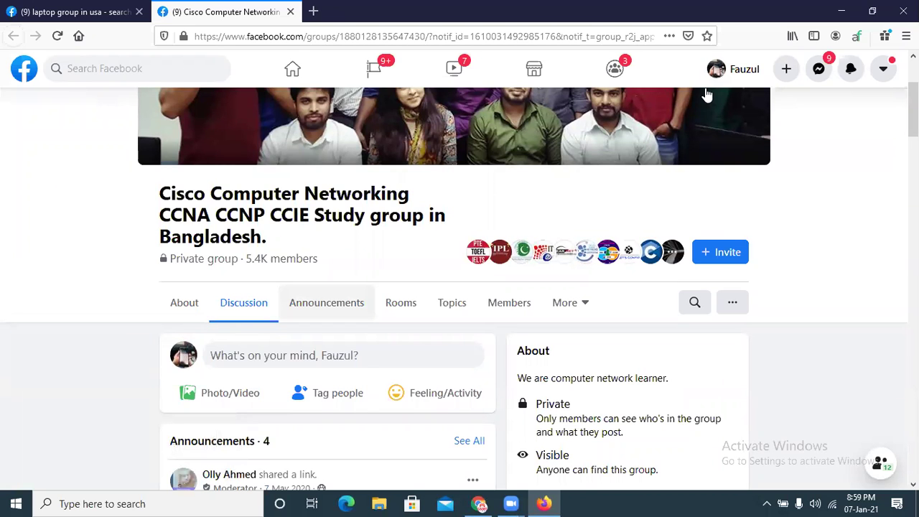
Switch to Chrome and create a blank Google Docs document from My Drive
left_click(479, 504)
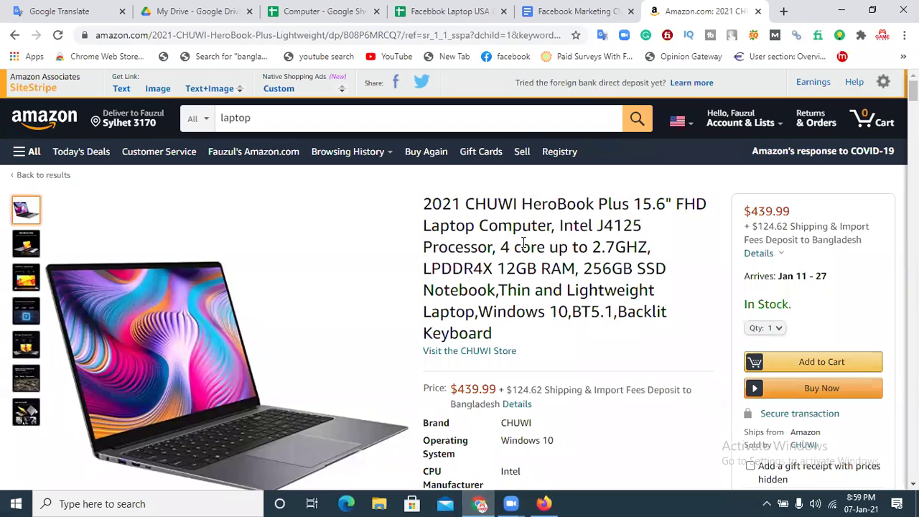
left_click(205, 13)
left_click(56, 139)
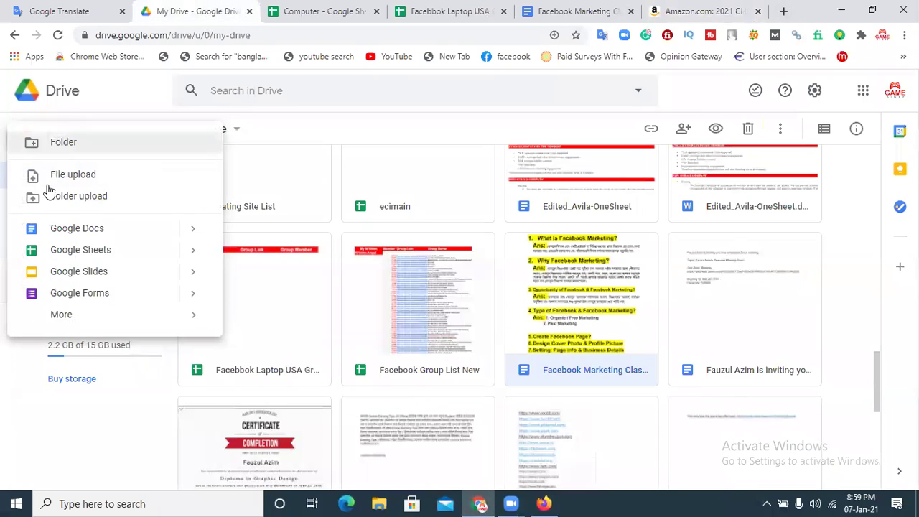
left_click(49, 231)
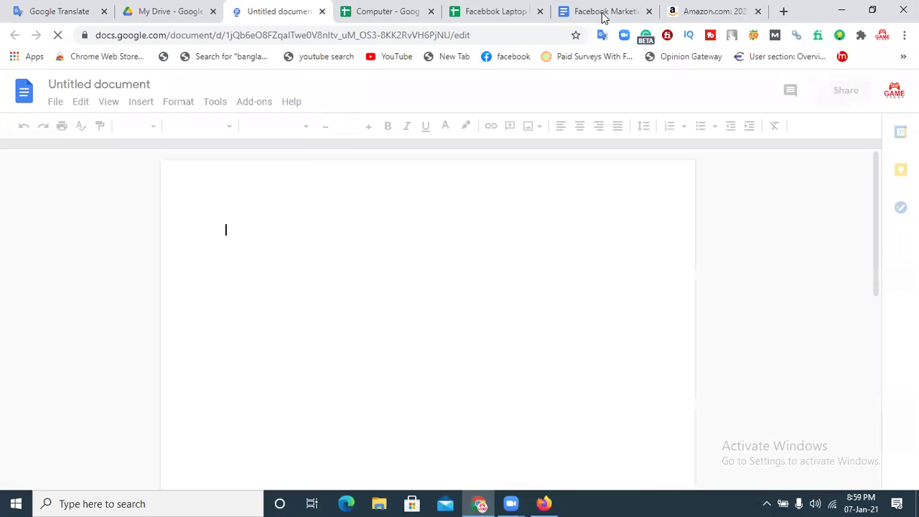
Copy the full title of the 2021 CHUWI HeroBook Plus laptop from Amazon and paste it into the untitled document
left_click(694, 9)
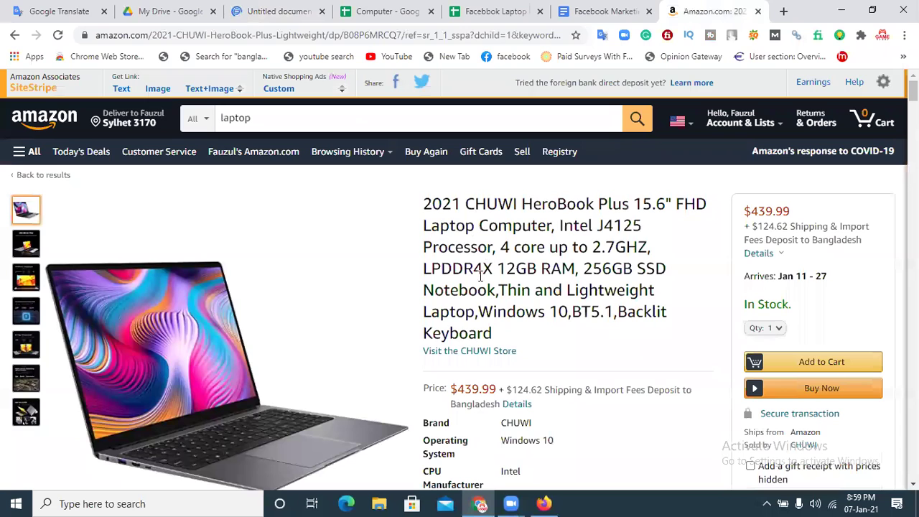
left_click_drag(493, 334, 425, 201)
right_click(432, 197)
left_click(454, 211)
left_click(260, 10)
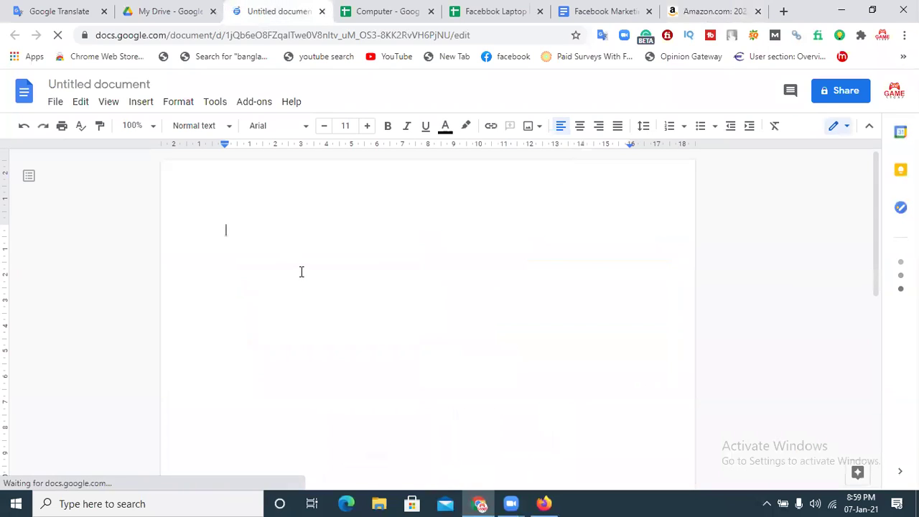
key("ctrl+v")
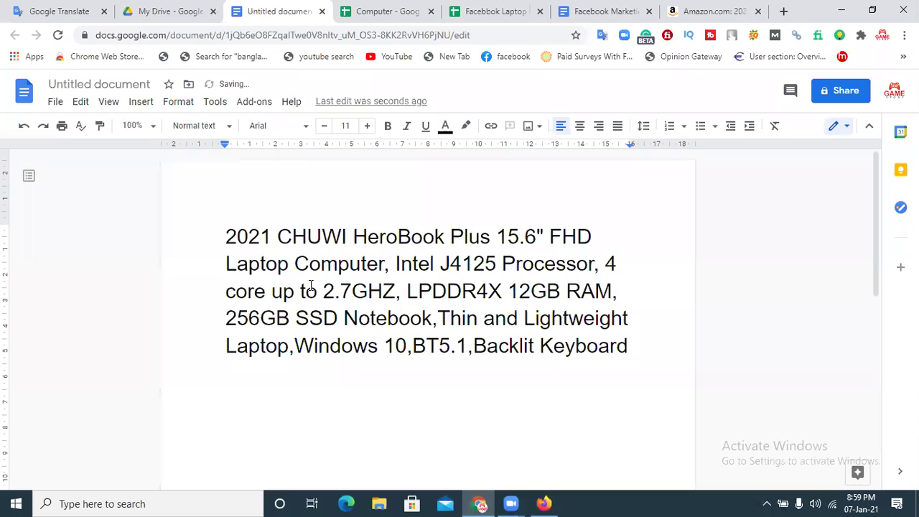
Generate the CHUWI laptop's short Amazon affiliate text link and paste it below the title in the document, followed by a new line
left_click(704, 10)
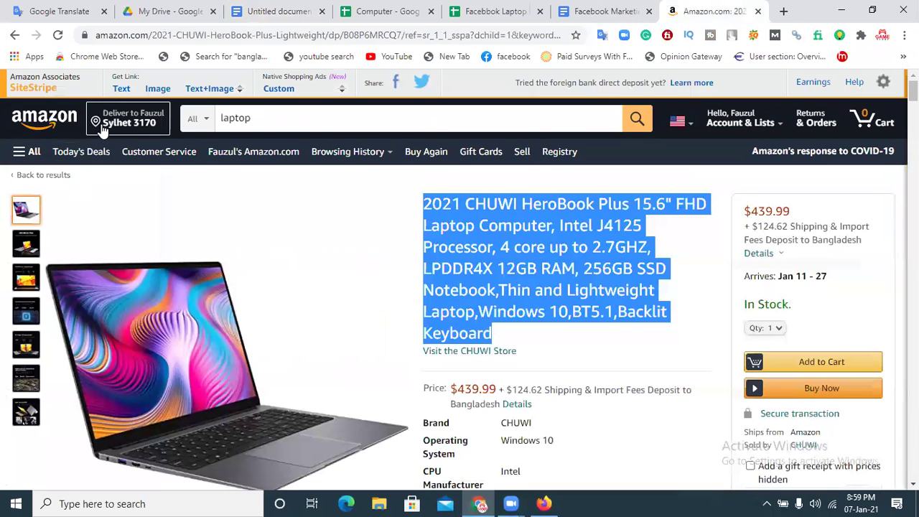
left_click(122, 89)
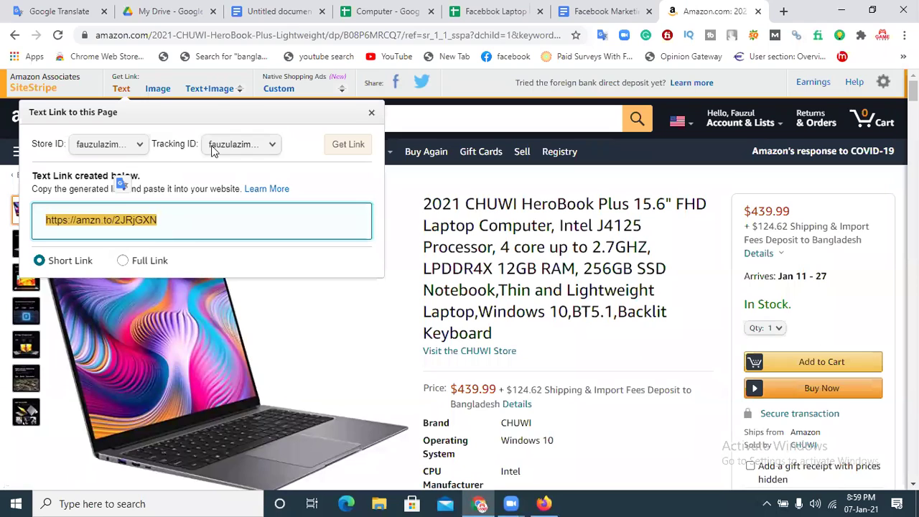
left_click(267, 10)
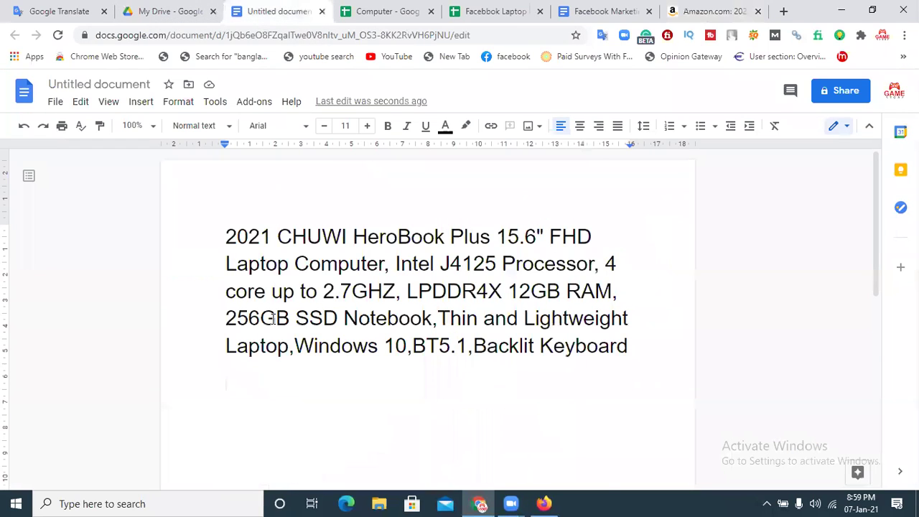
key("ctrl+v")
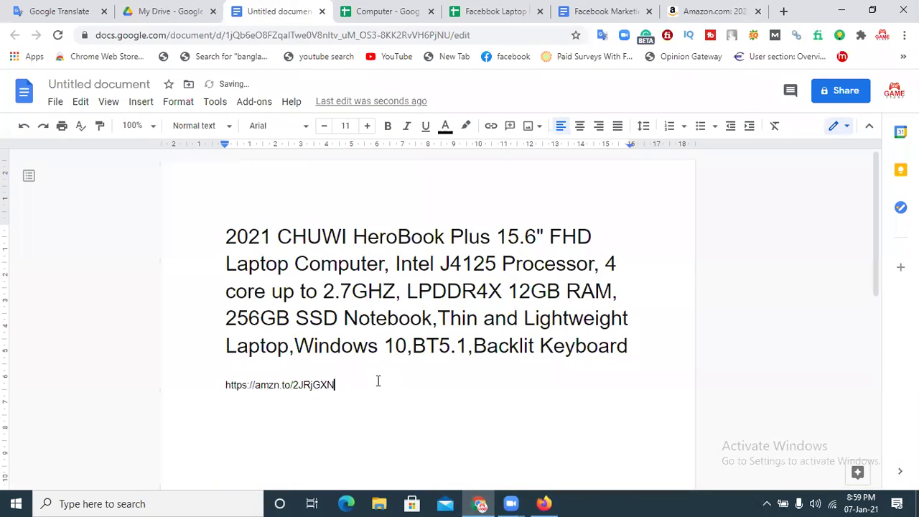
key("Return")
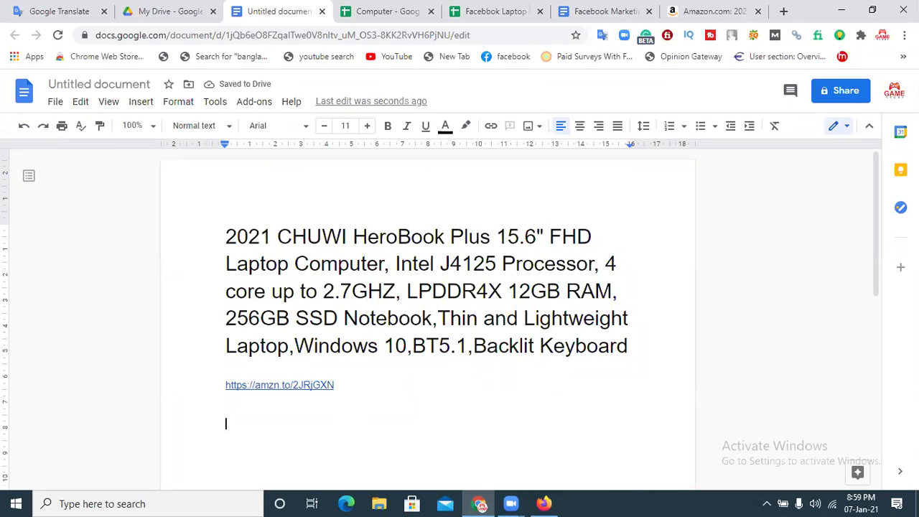
left_click_drag(878, 280, 873, 309)
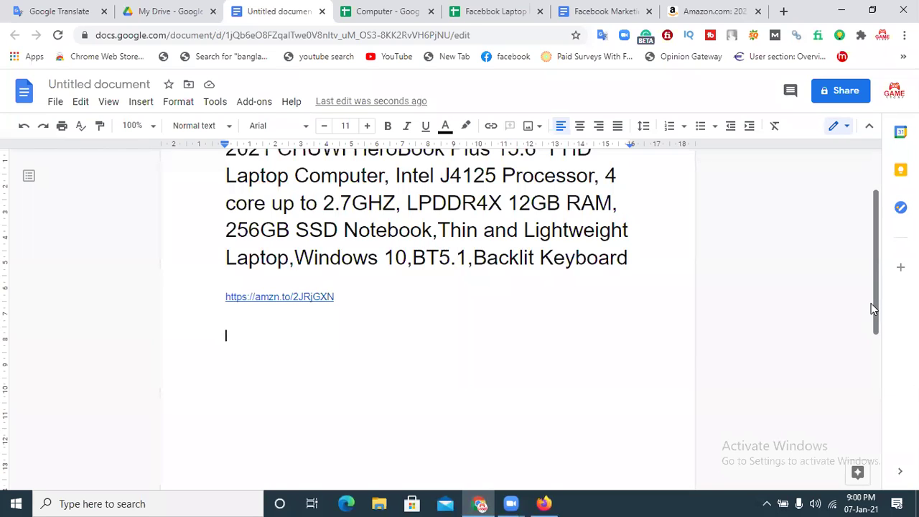
left_click_drag(875, 296, 868, 227)
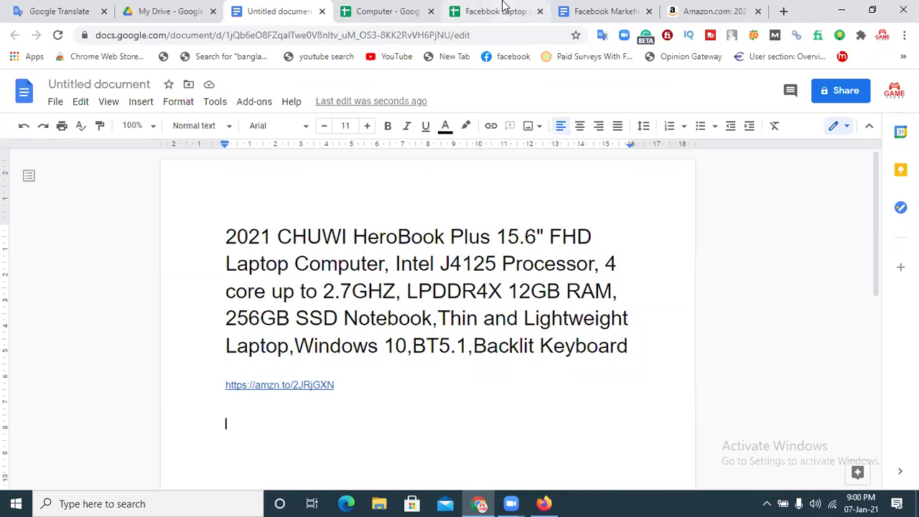
Return to the Amazon product page, close the text link pop-up and examine the laptop's main picture
left_click(700, 11)
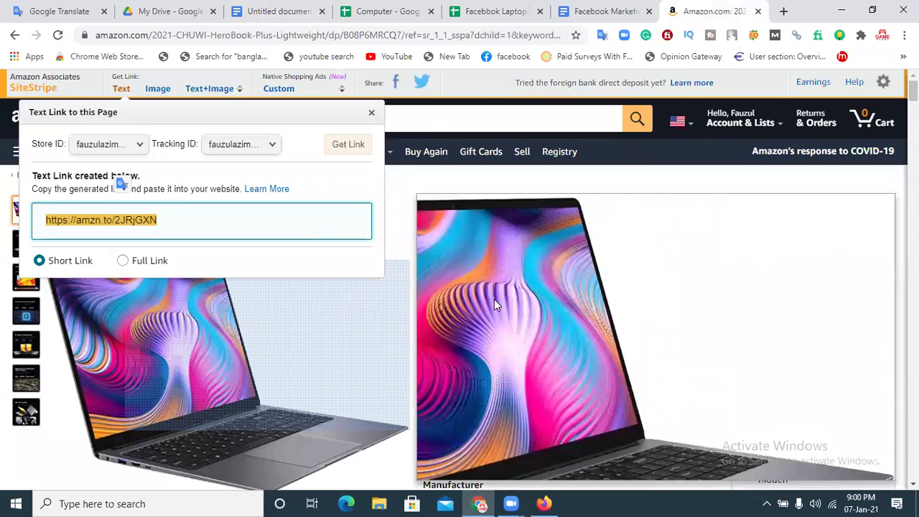
left_click(609, 188)
mouse_move(205, 318)
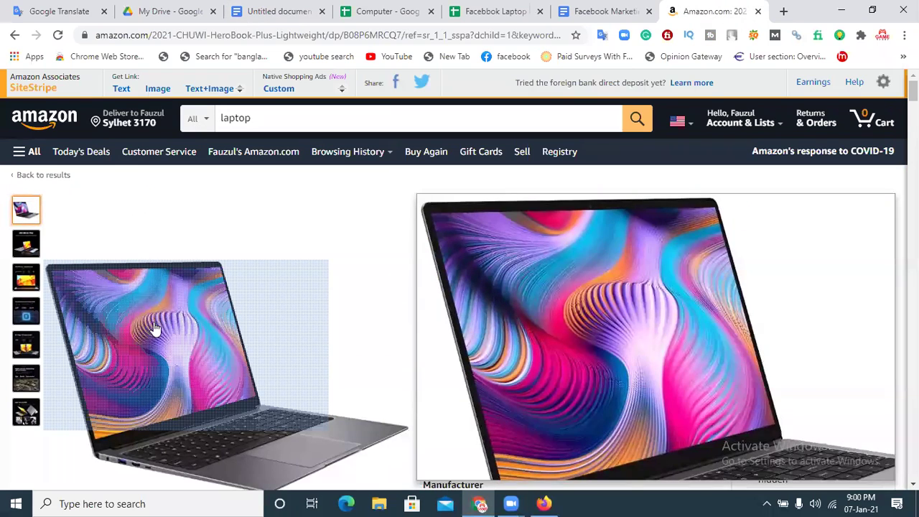
Open Google in a new browser tab and search for "all hashtag"
left_click(781, 11)
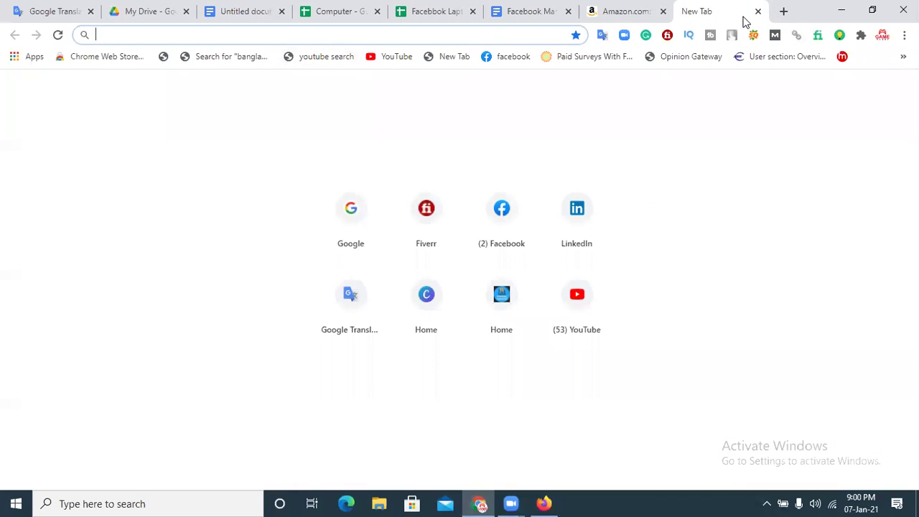
type("goo")
key("Return")
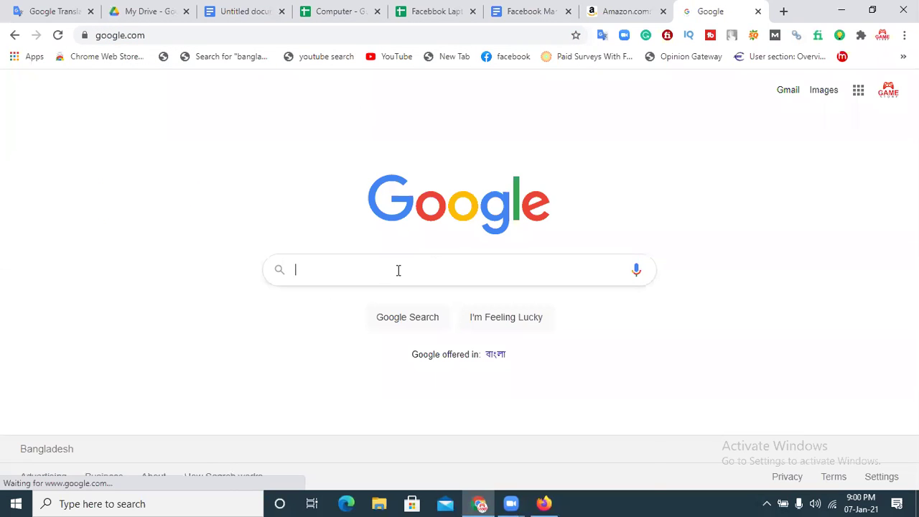
left_click(399, 270)
type("all")
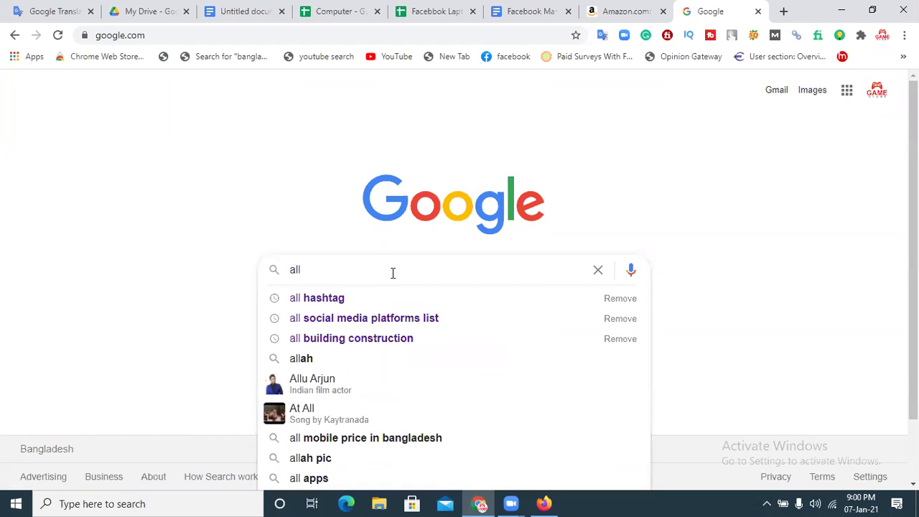
left_click(341, 299)
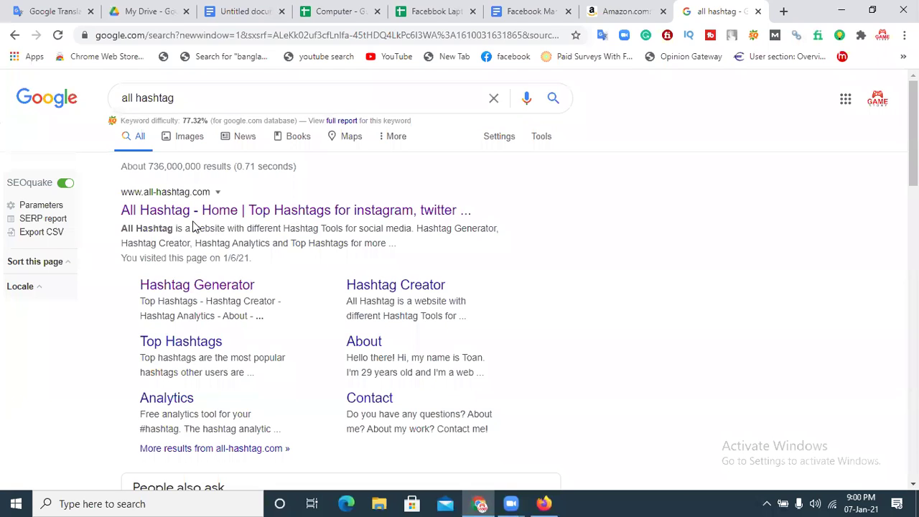
Open the All Hashtag home page from the search results and close the SEOquake side panel
left_click(158, 218)
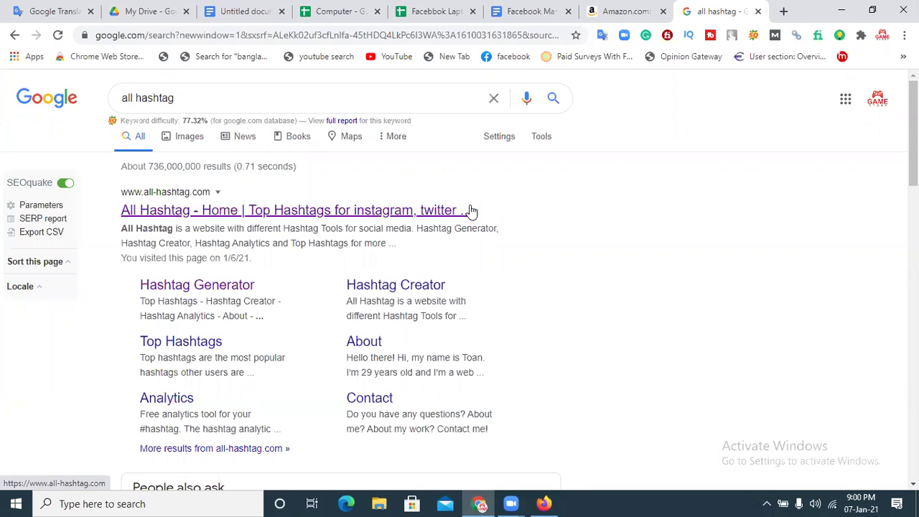
left_click(313, 210)
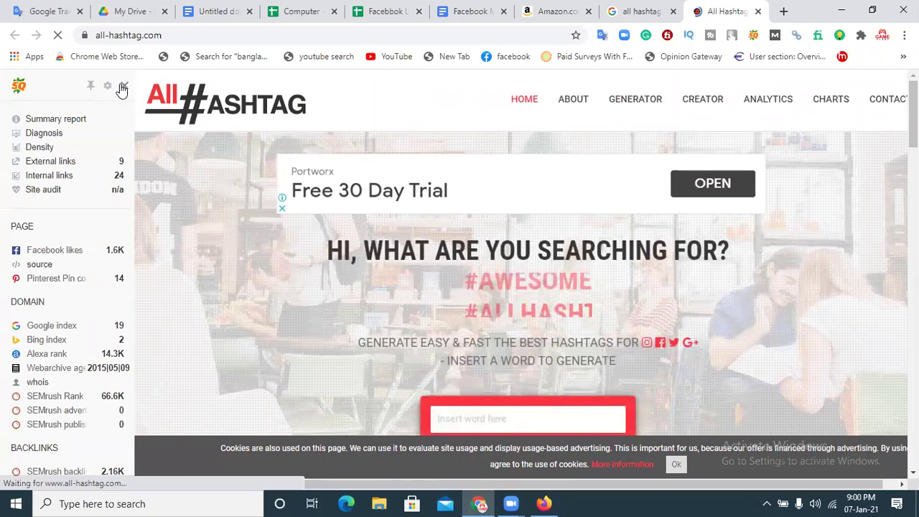
left_click(149, 114)
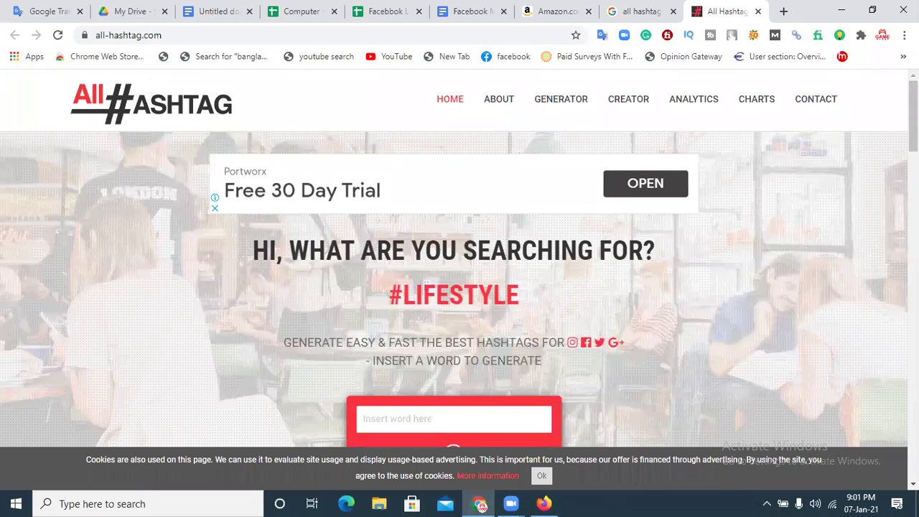
Generate the top hashtags for the word "laptop" on the All Hashtag site
scroll(460, 287, "down", 7)
scroll(459, 287, "up", 3)
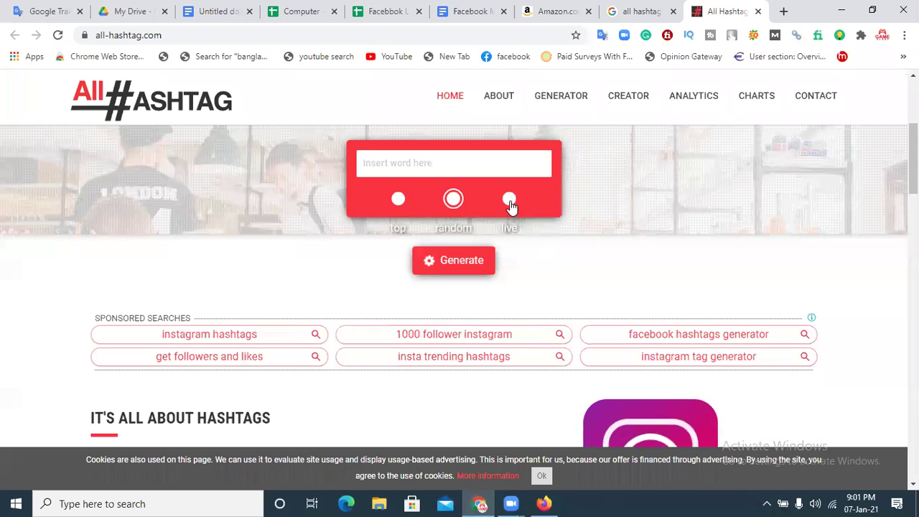
left_click(398, 203)
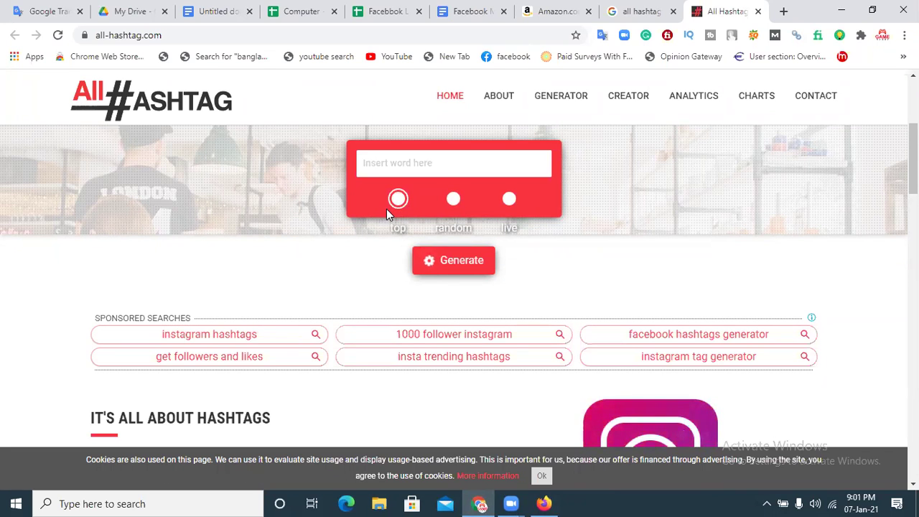
left_click(627, 11)
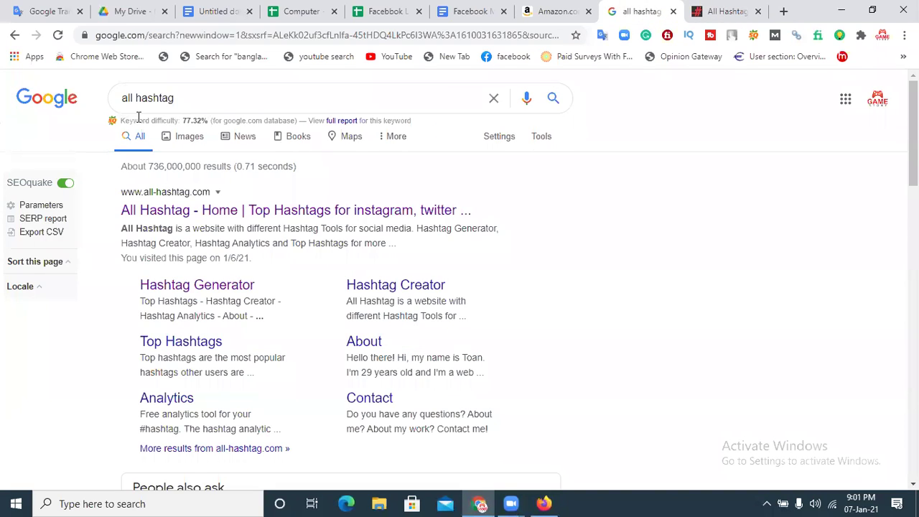
left_click(553, 11)
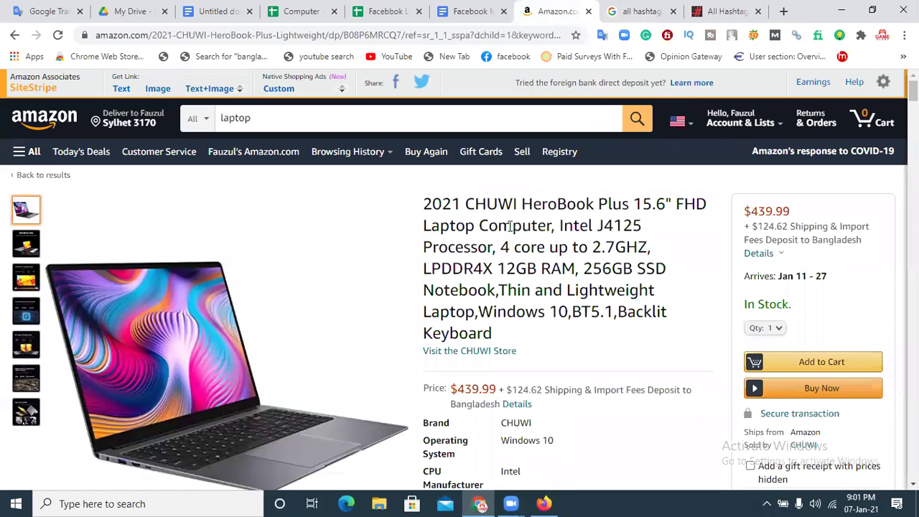
left_click(727, 12)
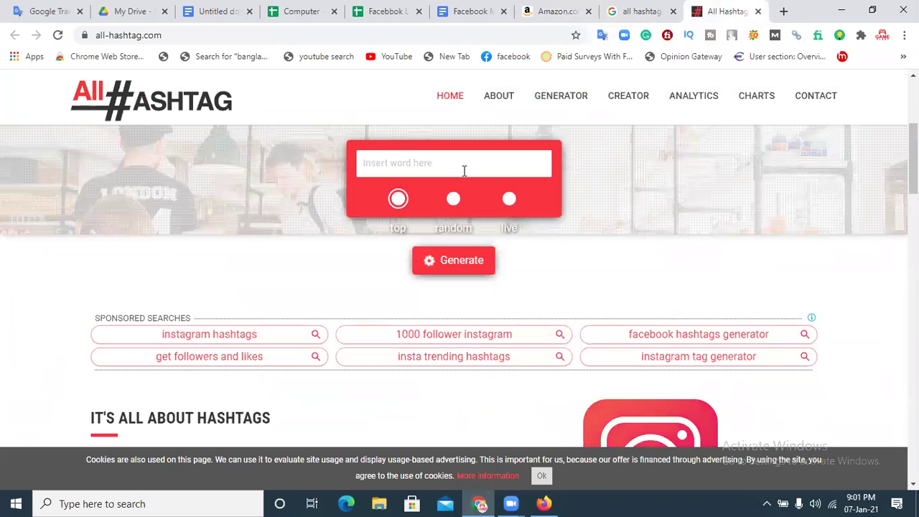
left_click(415, 165)
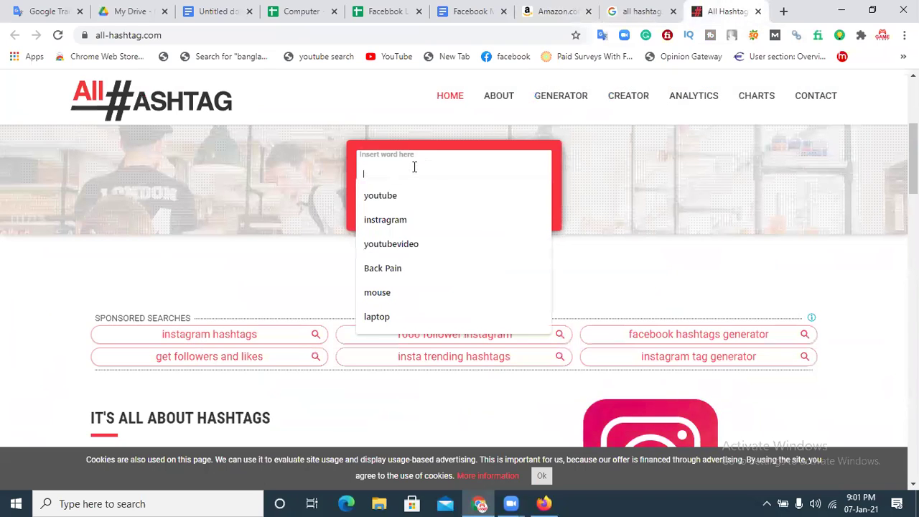
type("lap")
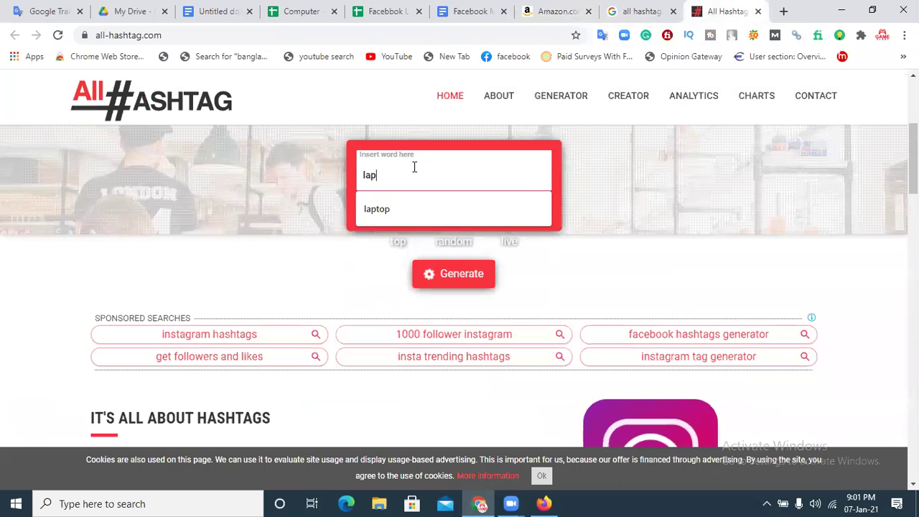
type("top")
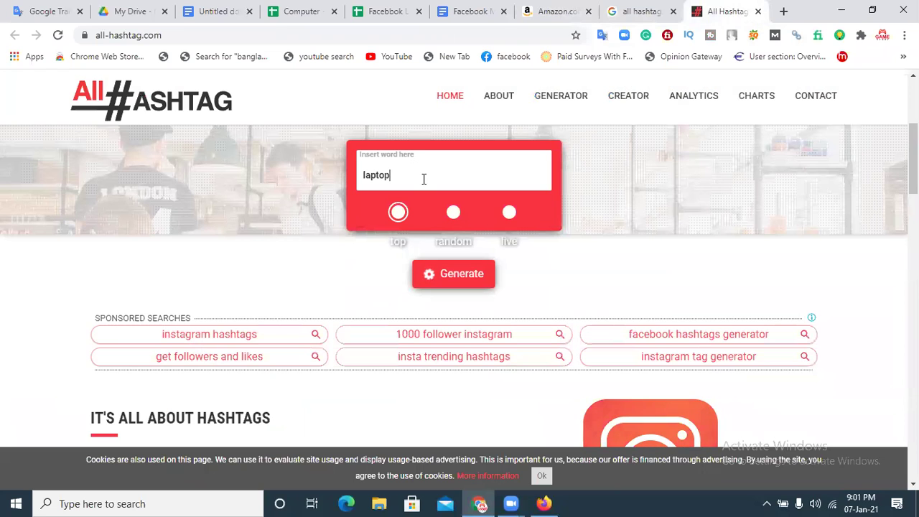
left_click(460, 280)
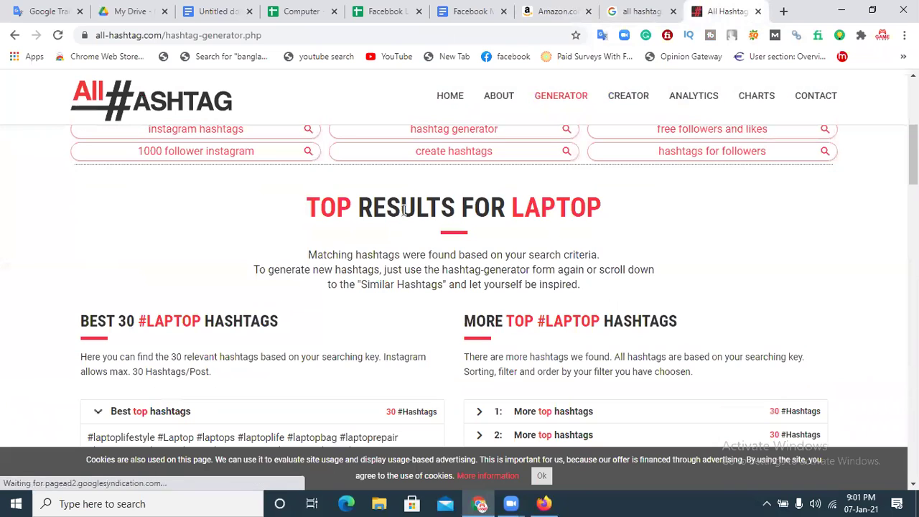
Review the generated laptop hashtags and copy the full set of best top hashtags
scroll(101, 161, "down", 2)
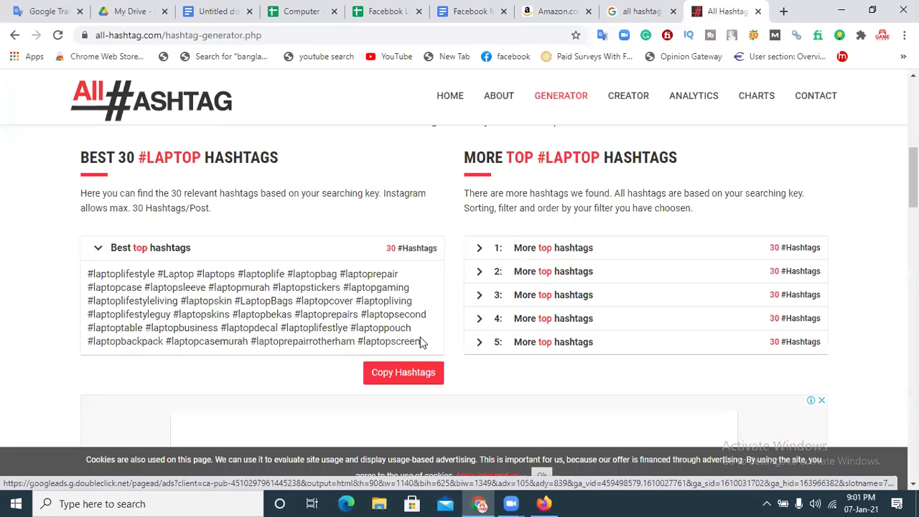
left_click_drag(420, 342, 166, 288)
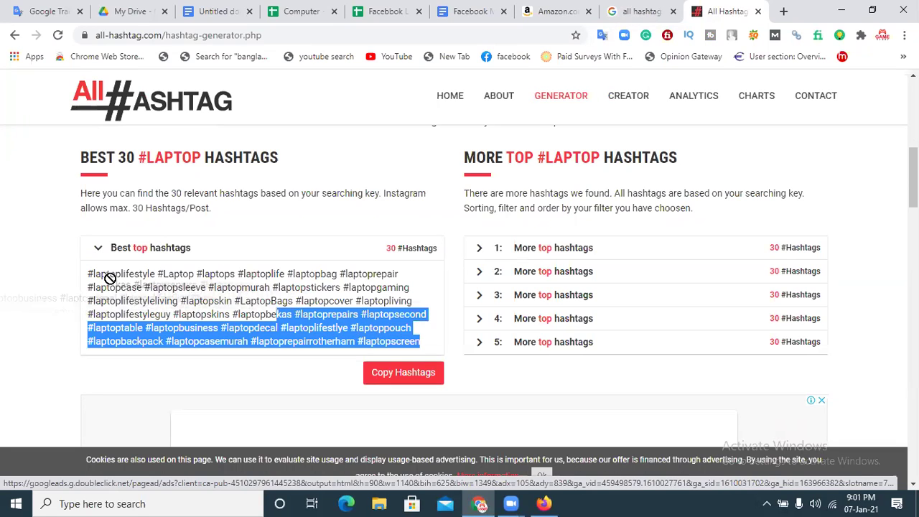
left_click(420, 321)
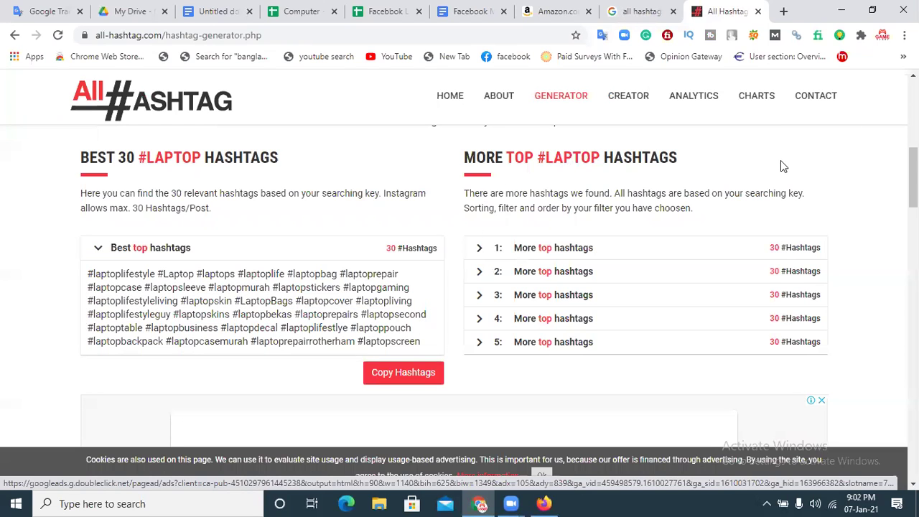
scroll(767, 223, "down", 5)
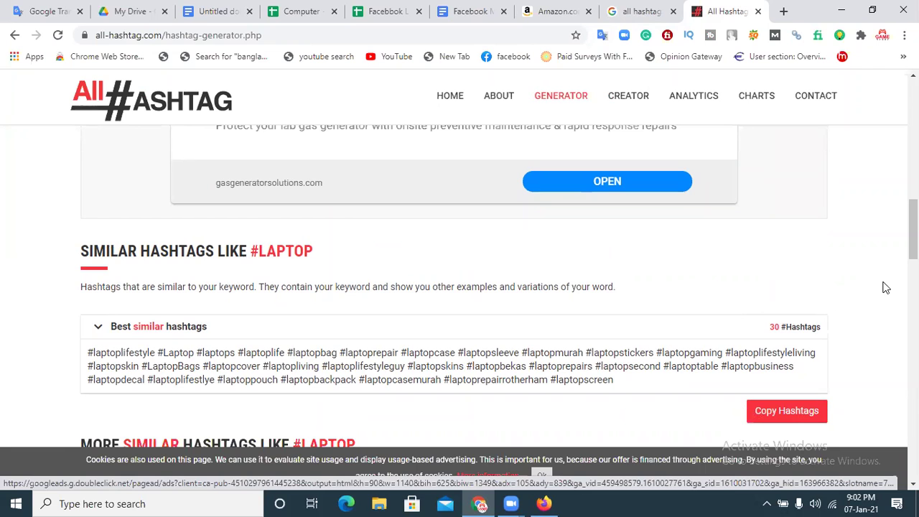
left_click_drag(913, 229, 913, 170)
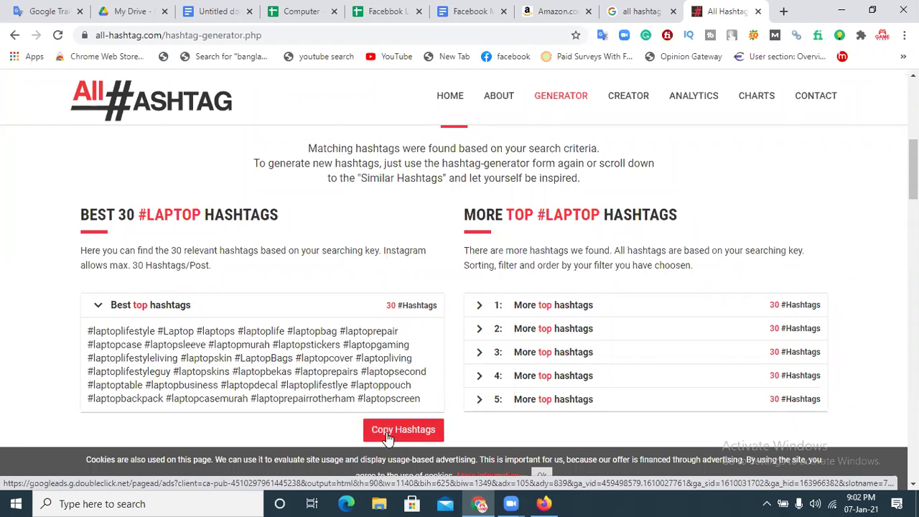
scroll(416, 451, "down", 1)
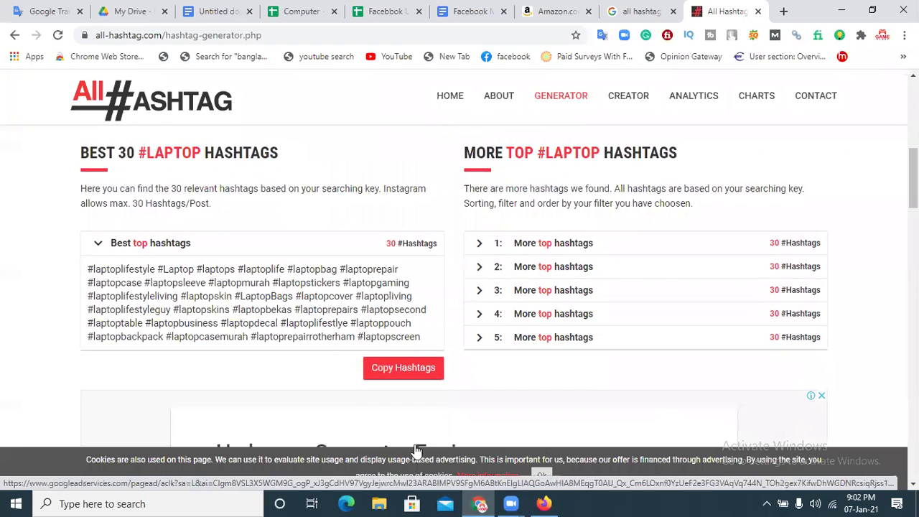
left_click(377, 372)
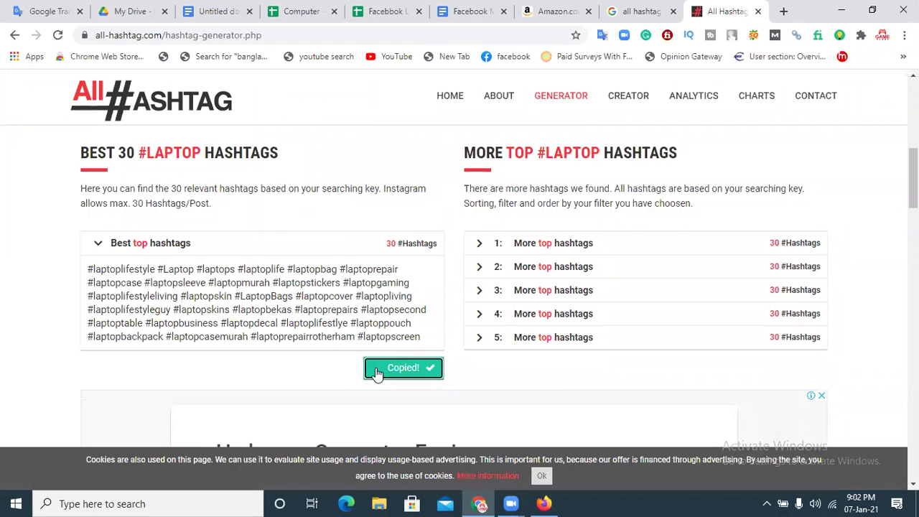
Paste the copied hashtags below the affiliate link in the untitled document and insert blank lines between the link and the hashtags
left_click(472, 11)
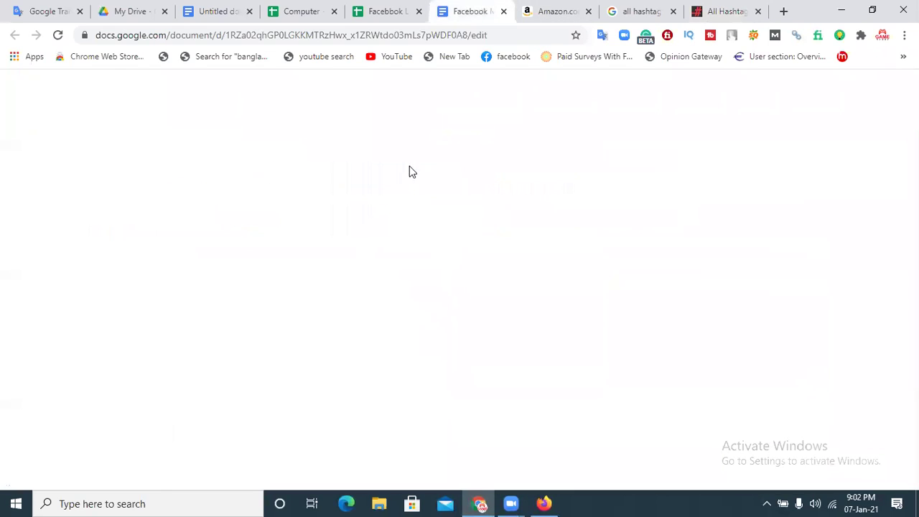
left_click(215, 11)
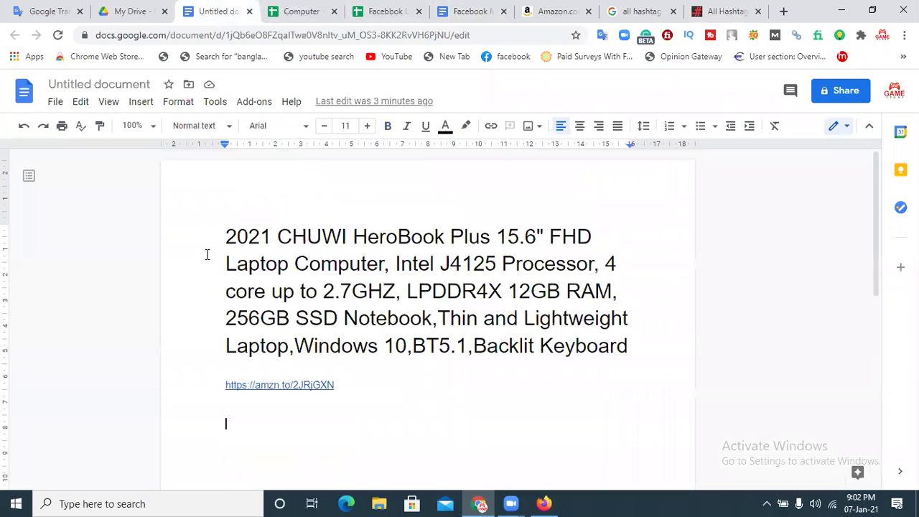
key("ctrl+v")
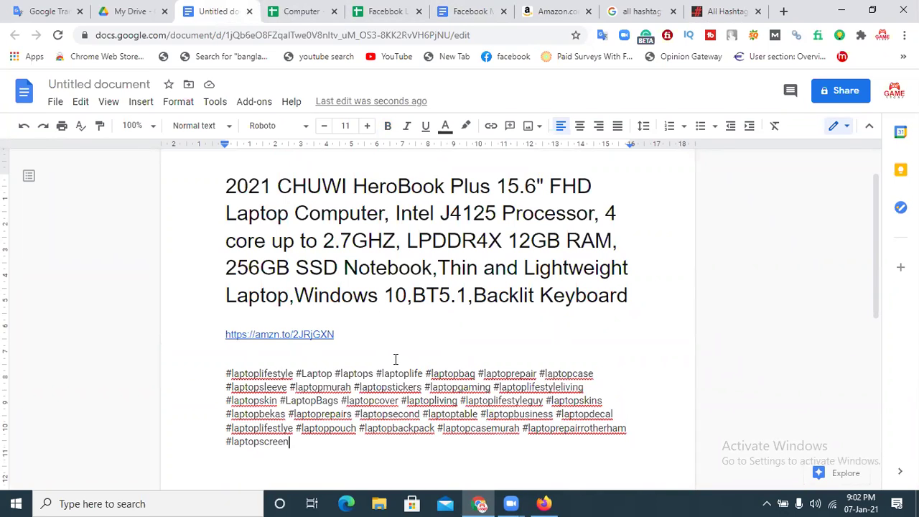
left_click(373, 337)
key("Return")
key("Return")
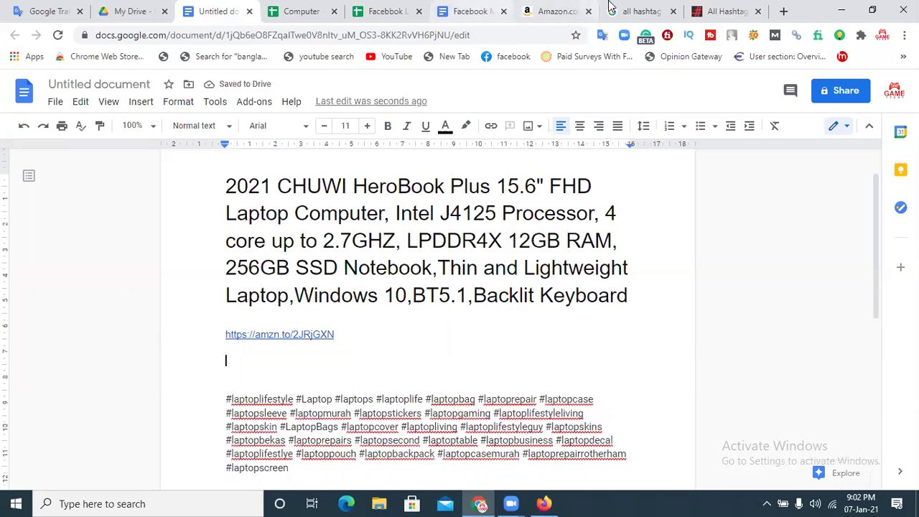
Copy the first "About this item" bullet from the CHUWI laptop's Amazon page and paste it between the link and the hashtags in the document
left_click(727, 9)
left_click(654, 12)
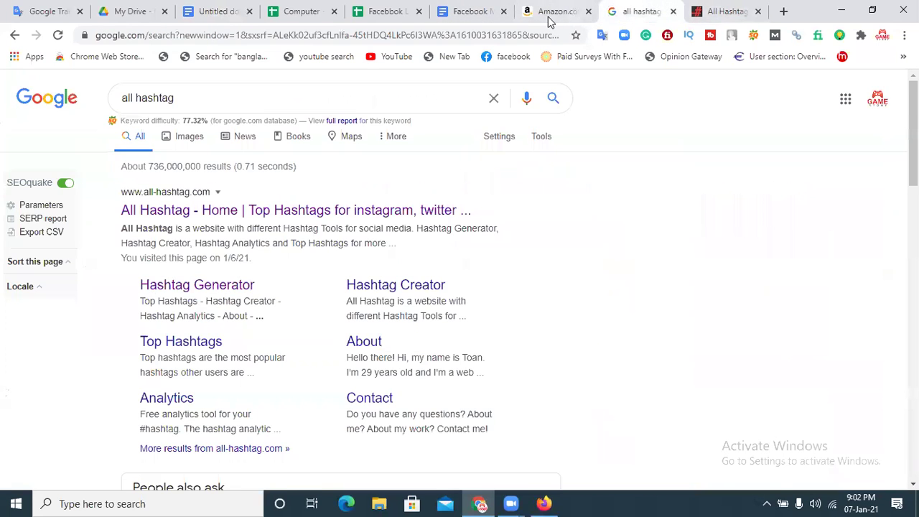
left_click(549, 14)
left_click_drag(914, 91, 914, 109)
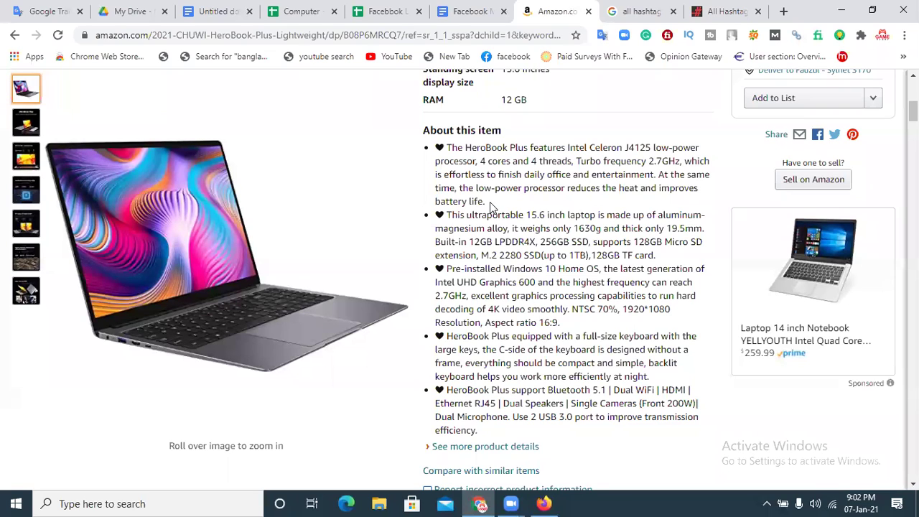
left_click_drag(495, 207, 431, 155)
right_click(460, 153)
left_click(488, 163)
left_click(226, 11)
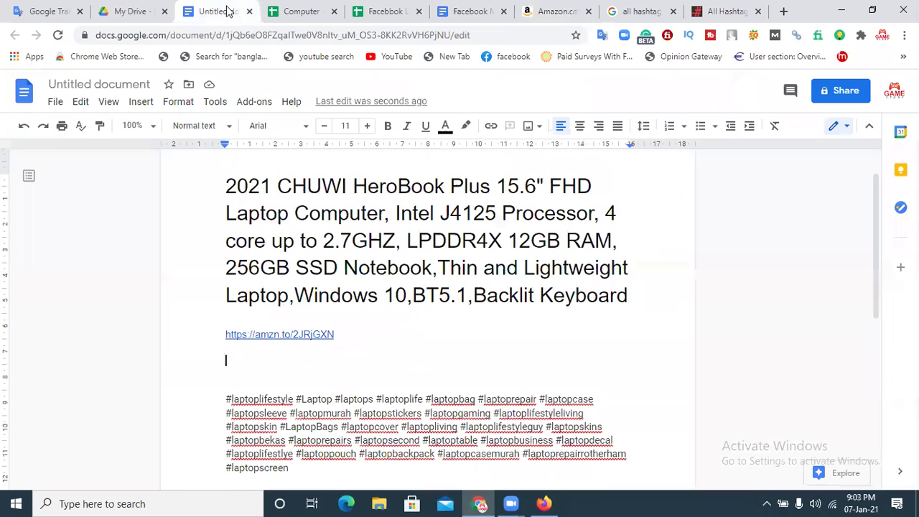
key("ctrl+v")
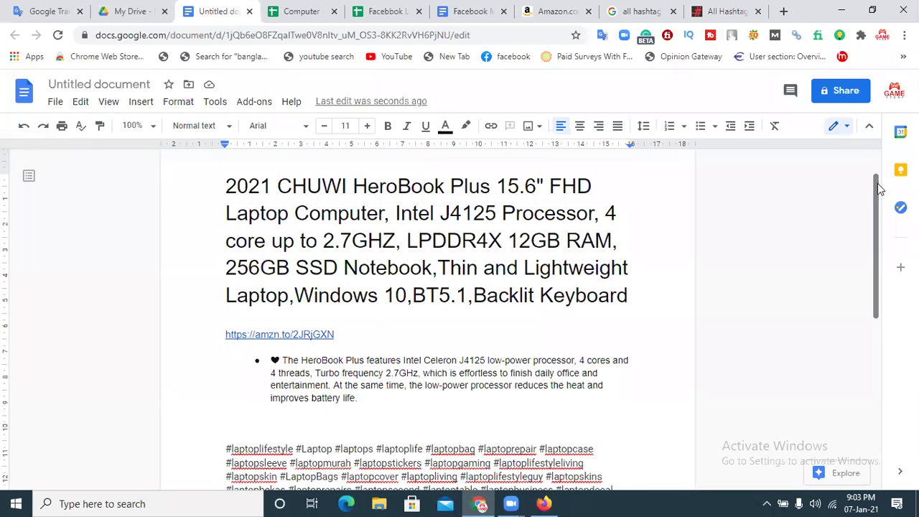
Select and copy the whole laptop post in the document, from the product title down to the last hashtag
left_click_drag(883, 184, 879, 205)
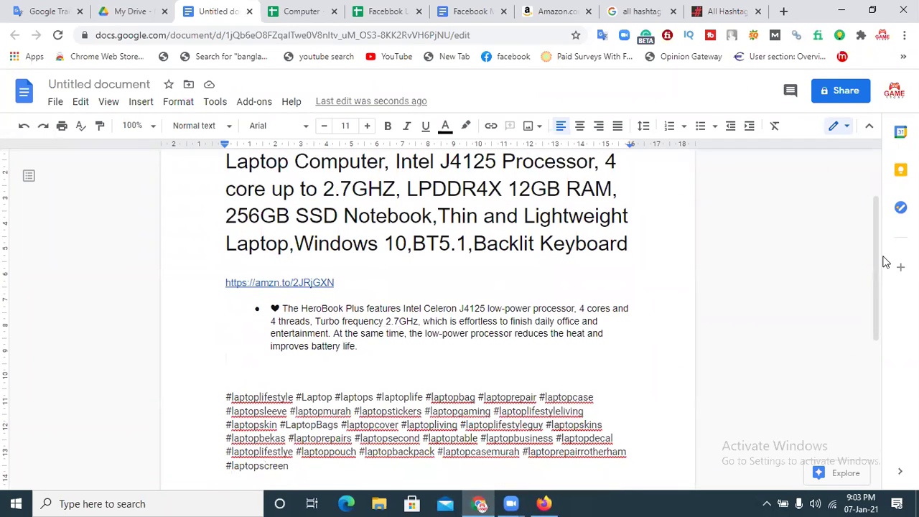
left_click_drag(878, 256, 873, 294)
scroll(873, 294, "down", 1)
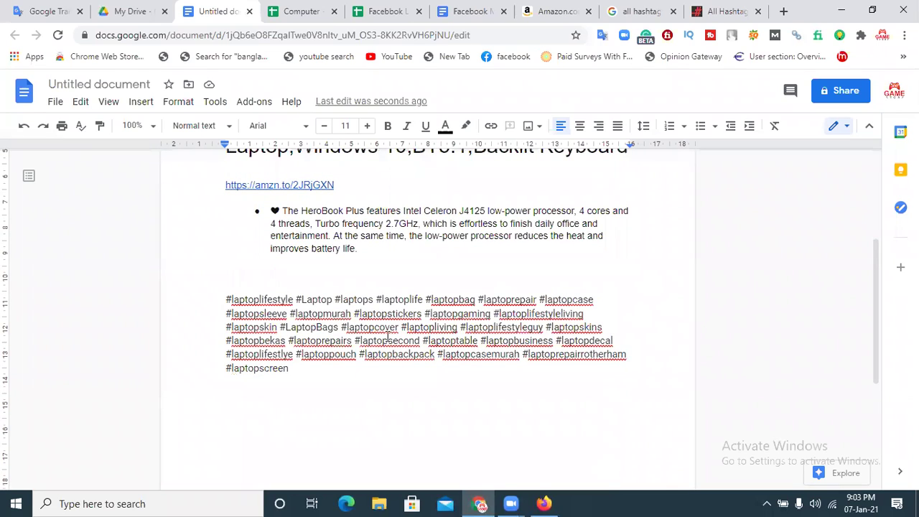
left_click_drag(875, 260, 883, 174)
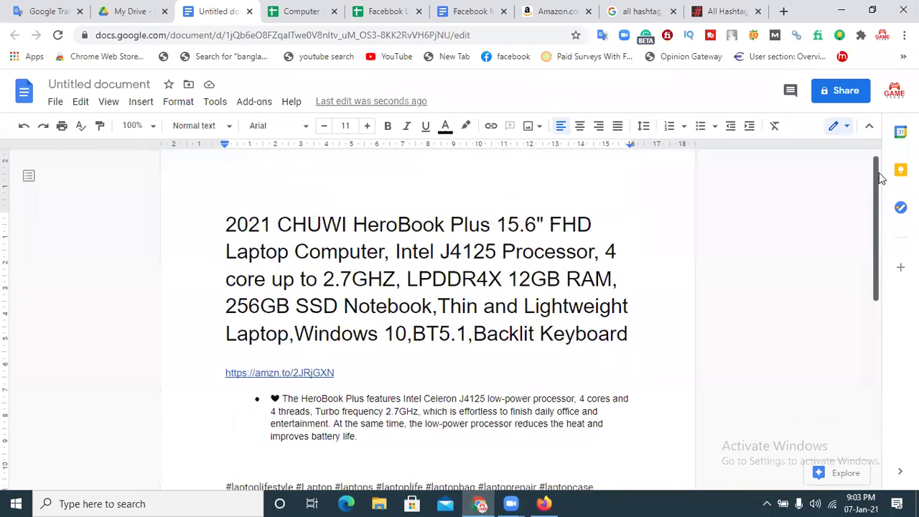
left_click_drag(227, 225, 413, 502)
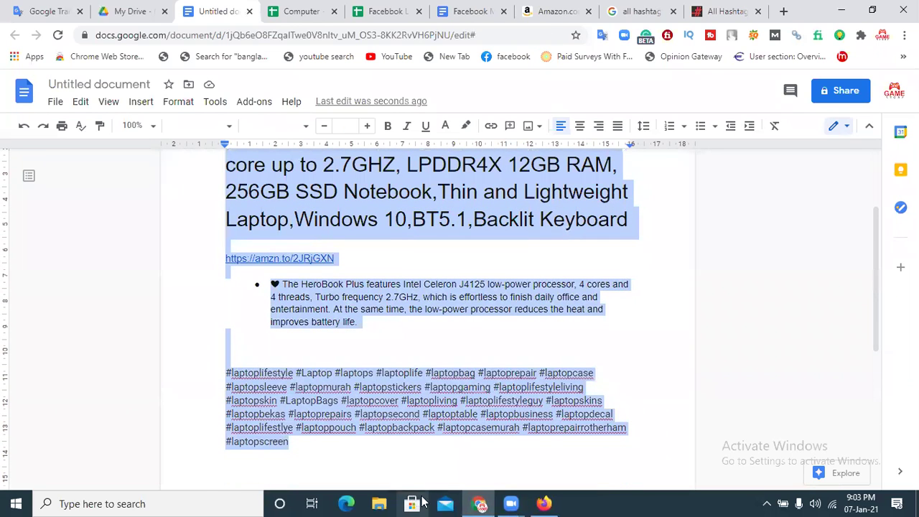
Switch to Firefox and paste the copied laptop text into a new post in the Cisco Computer Networking group
left_click(544, 503)
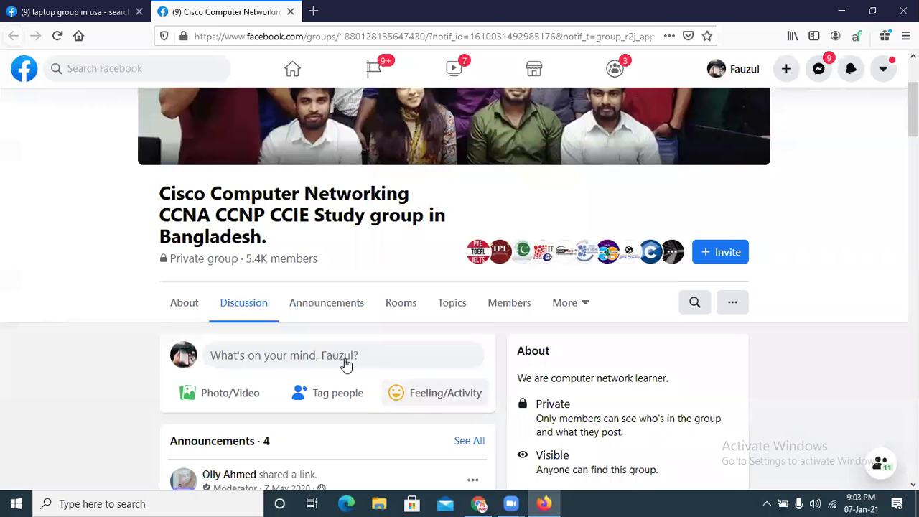
scroll(830, 139, "down", 4)
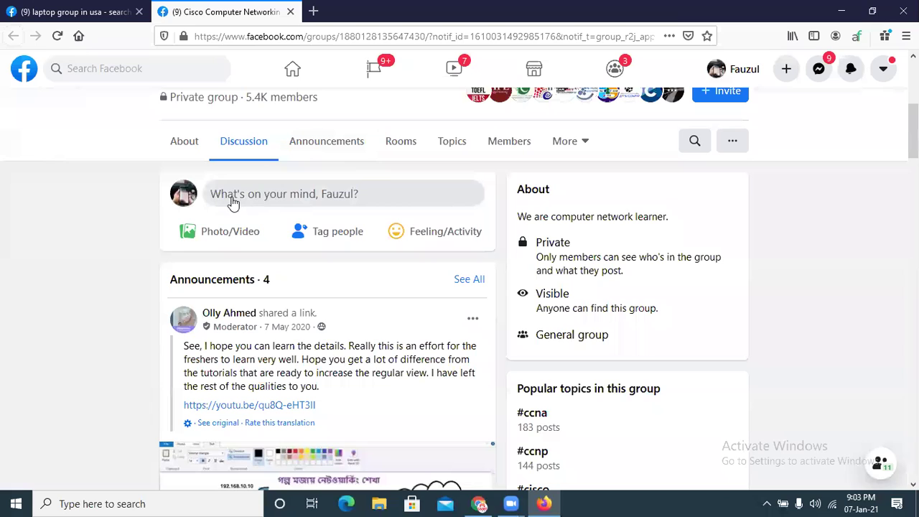
left_click(343, 196)
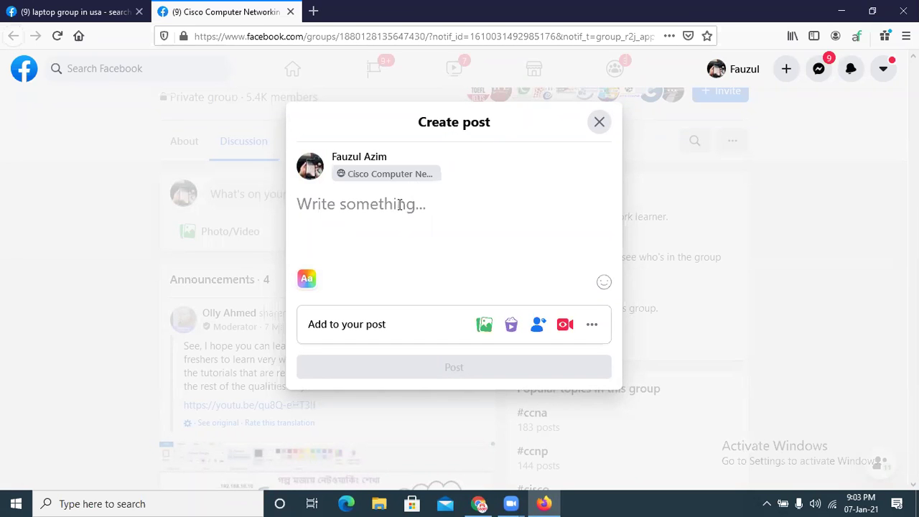
key("ctrl+v")
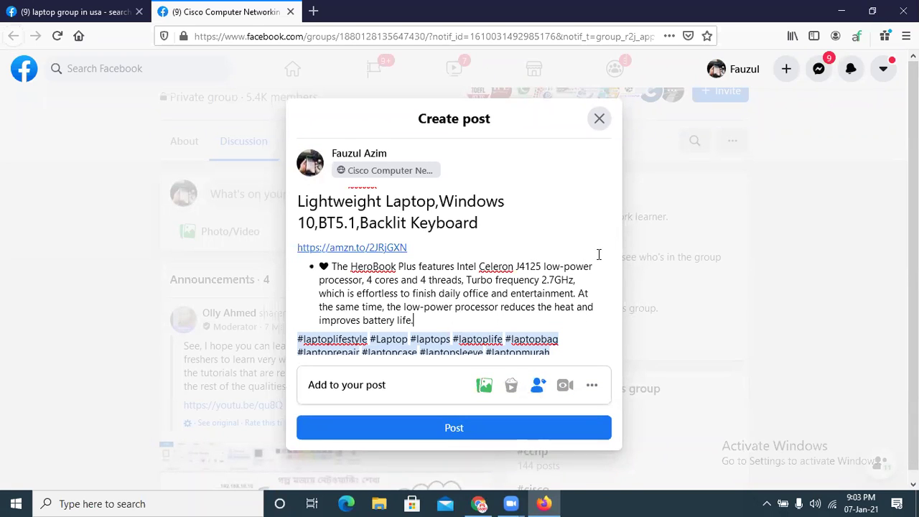
Review the draft post's title, affiliate link, description, hashtags and Amazon link preview
left_click_drag(614, 197, 620, 221)
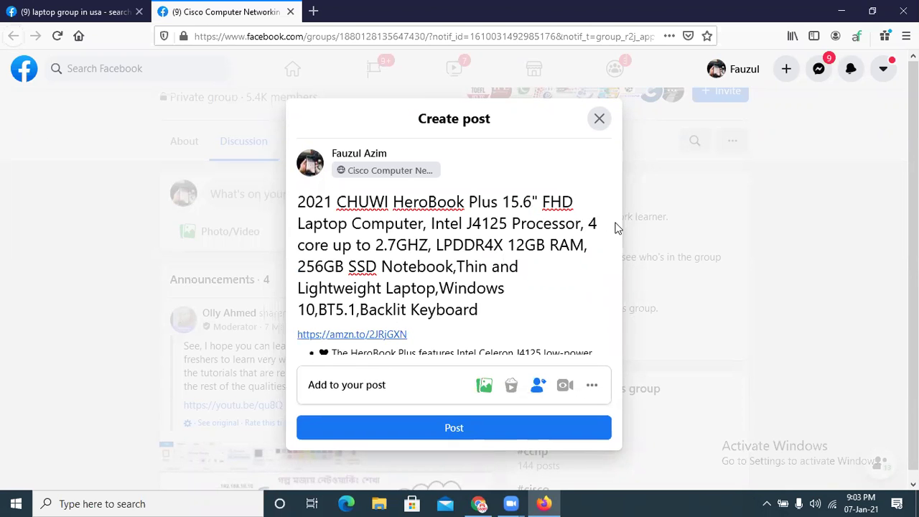
left_click_drag(616, 233, 622, 339)
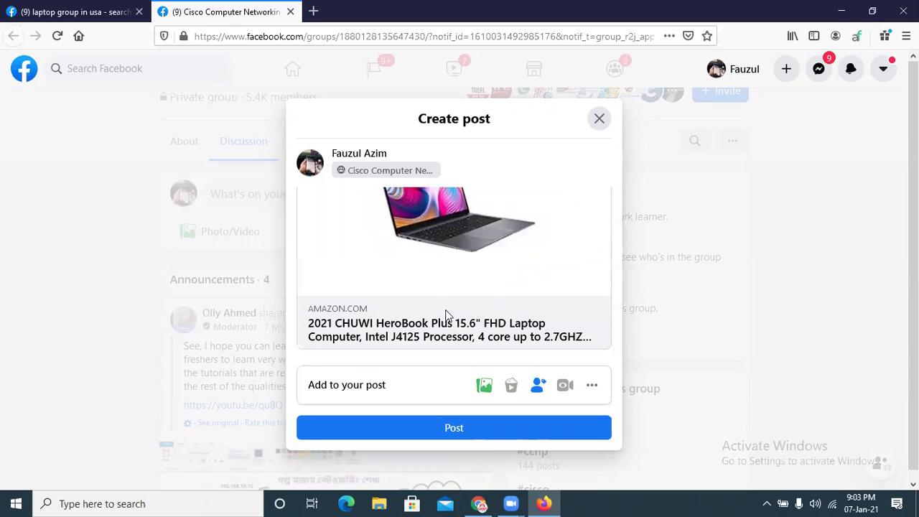
left_click_drag(614, 294, 624, 184)
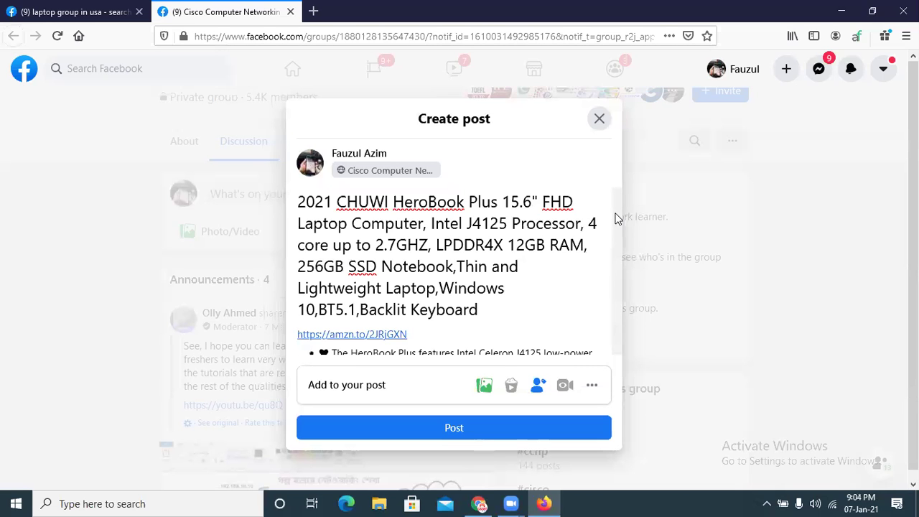
scroll(610, 254, "down", 3)
scroll(612, 240, "up", 1)
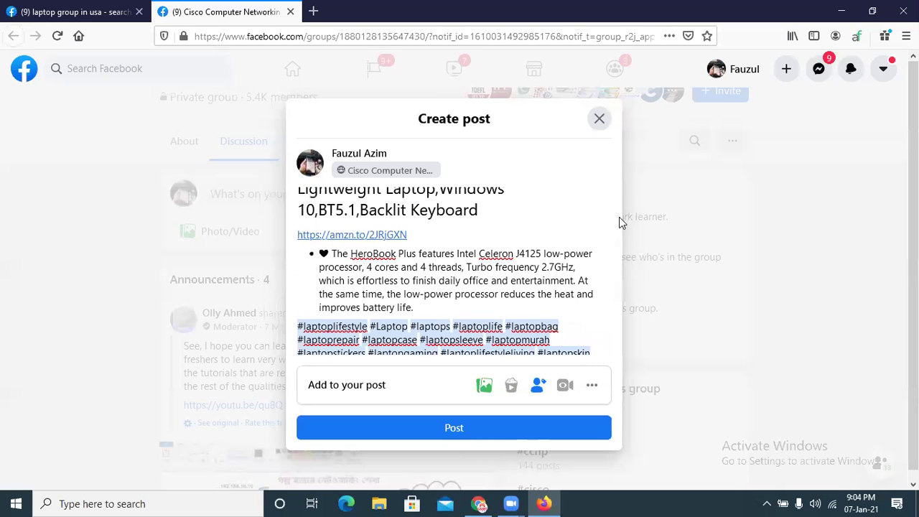
left_click_drag(617, 232, 625, 181)
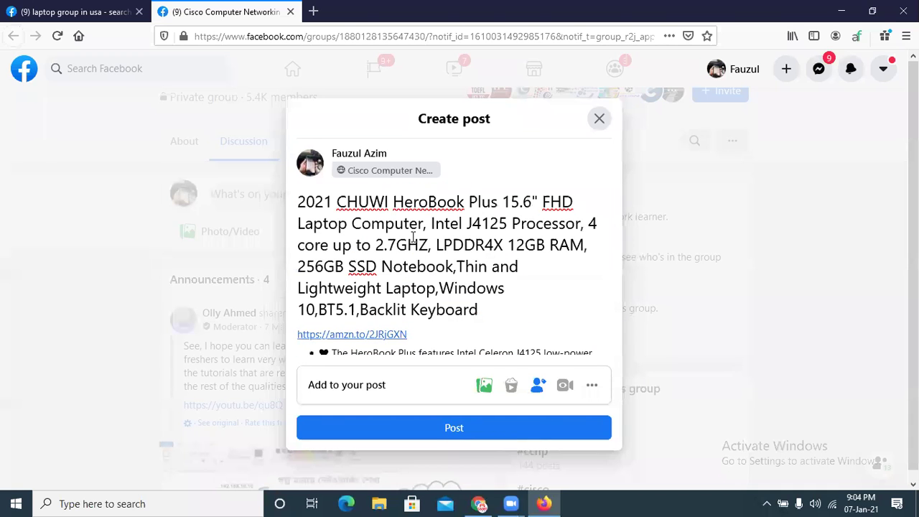
scroll(615, 224, "down", 3)
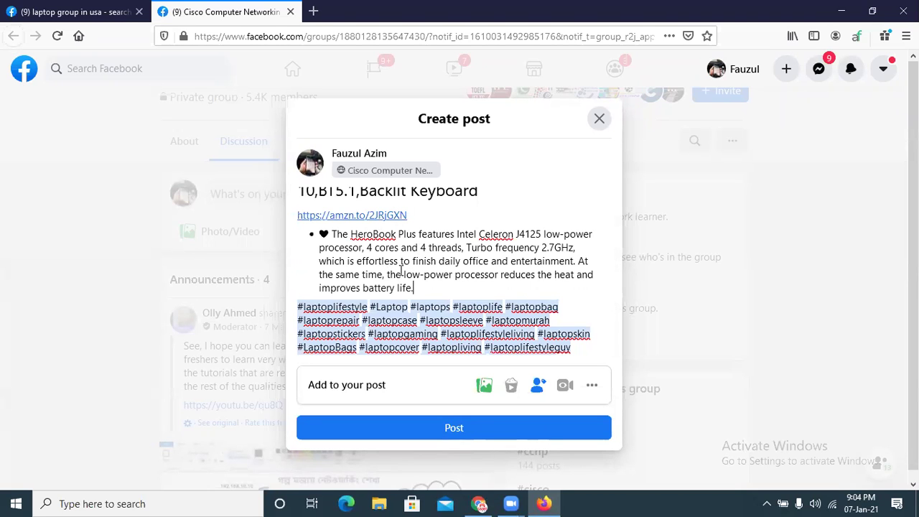
scroll(614, 266, "down", 5)
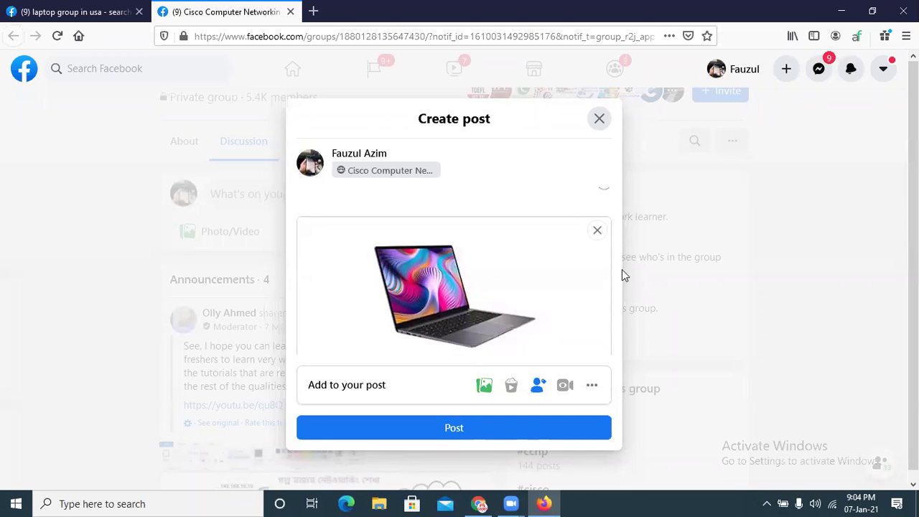
scroll(613, 271, "up", 5)
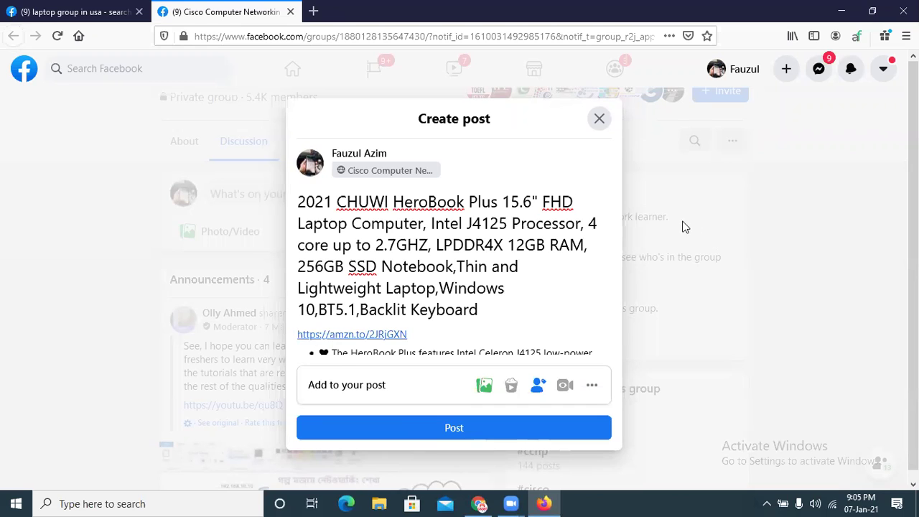
left_click_drag(620, 256, 614, 345)
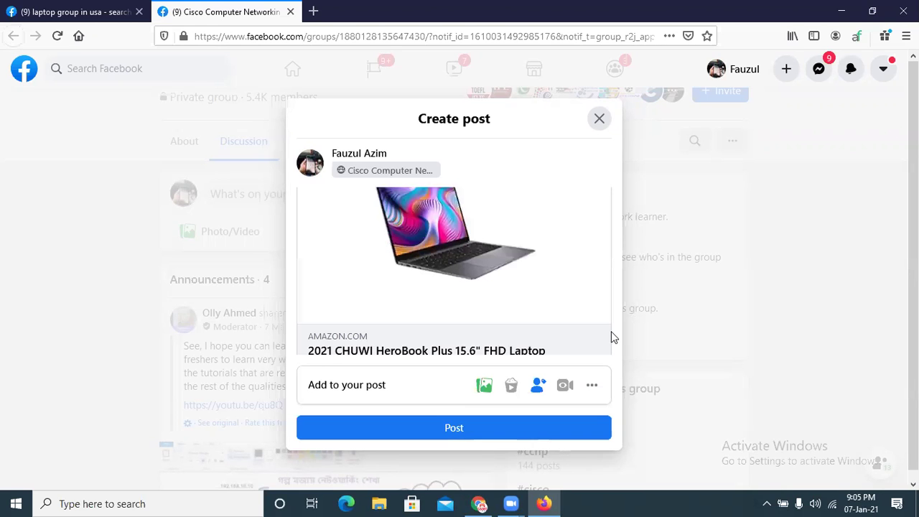
left_click_drag(619, 337, 618, 200)
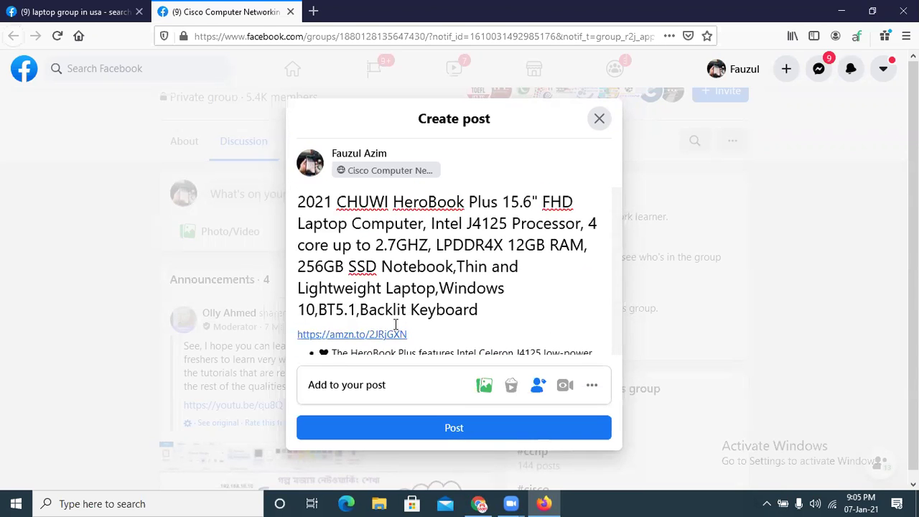
Delete the amzn.to affiliate link text below the title in the draft post
left_click_drag(414, 335, 294, 331)
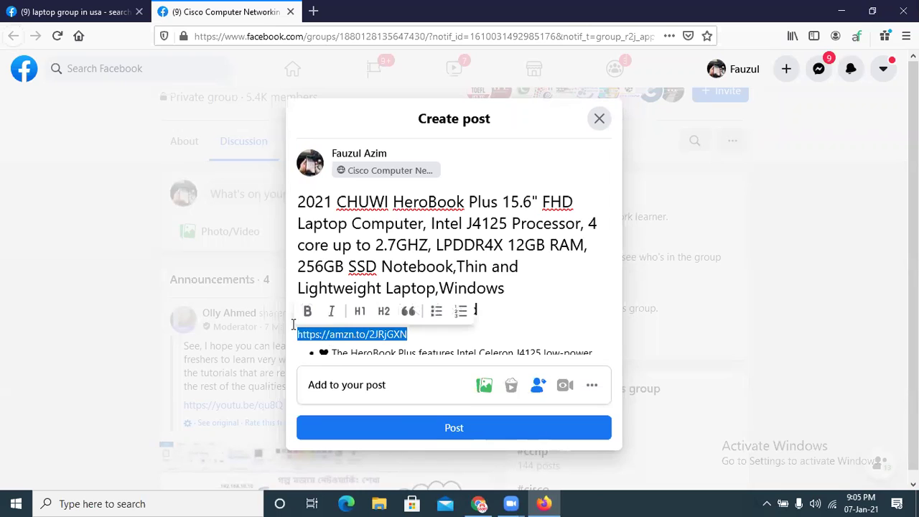
key("BackSpace")
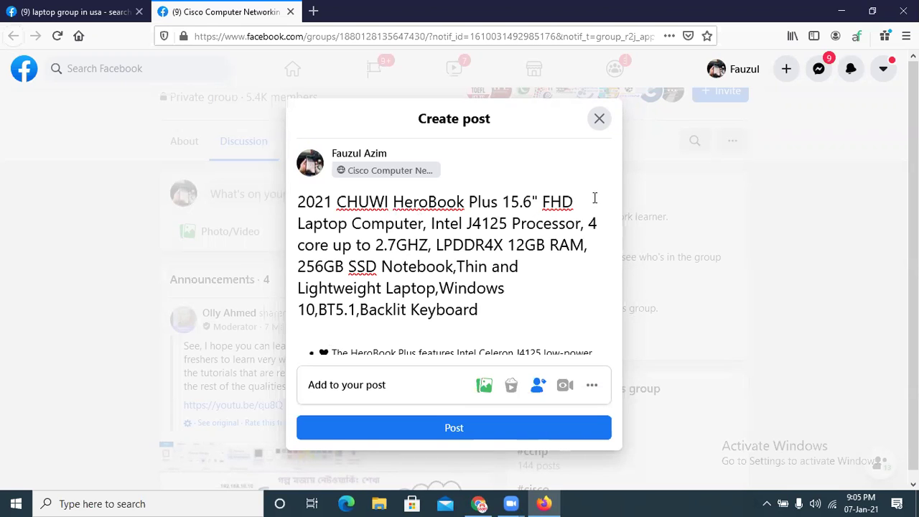
key("ctrl+a")
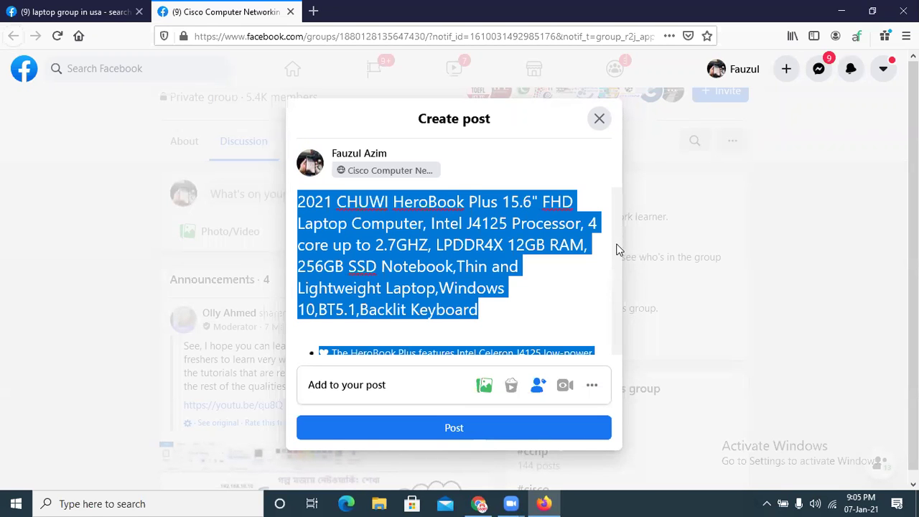
left_click(600, 252)
Publish the CHUWI laptop post with its Amazon link preview to the group
scroll(615, 247, "down", 5)
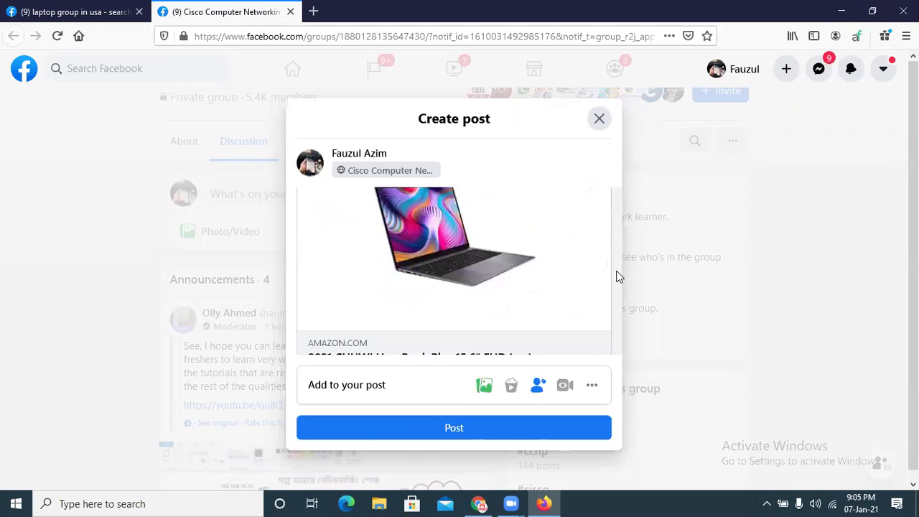
scroll(620, 254, "up", 1)
scroll(620, 223, "up", 3)
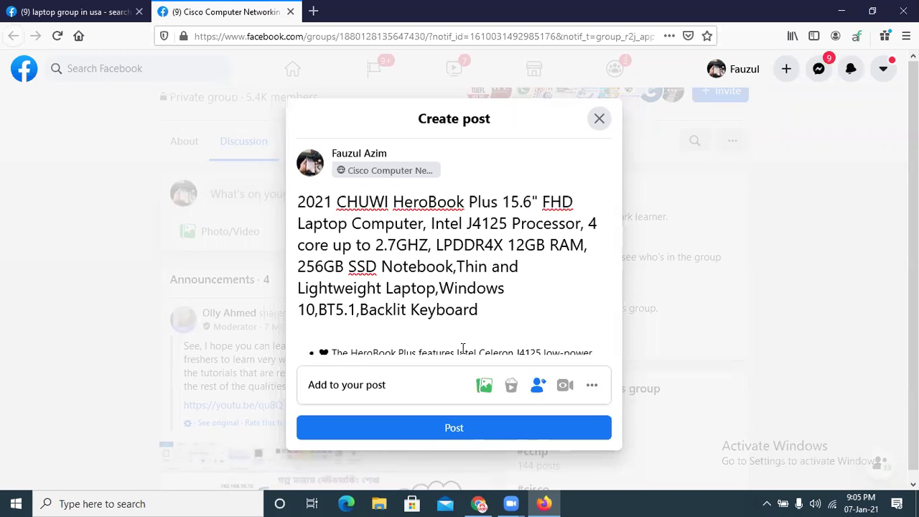
scroll(618, 258, "down", 5)
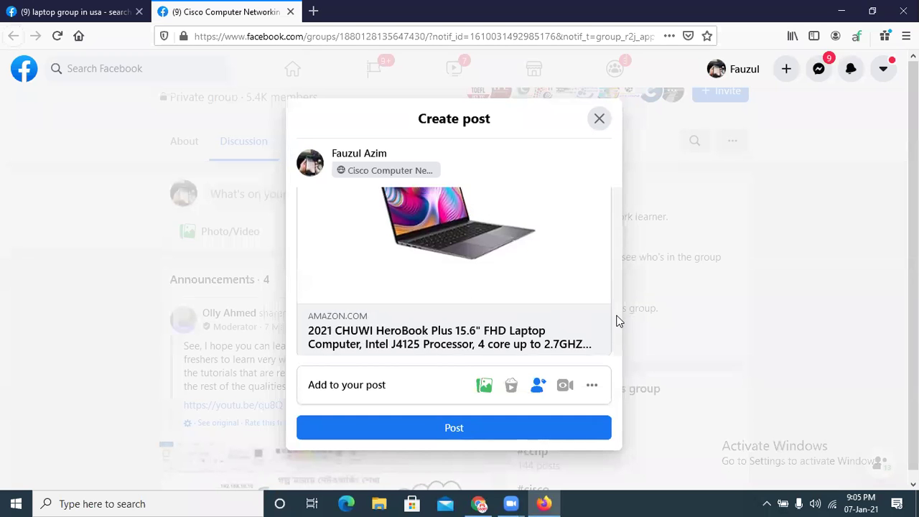
scroll(616, 320, "up", 4)
scroll(619, 242, "up", 5)
scroll(621, 233, "down", 3)
scroll(620, 256, "down", 5)
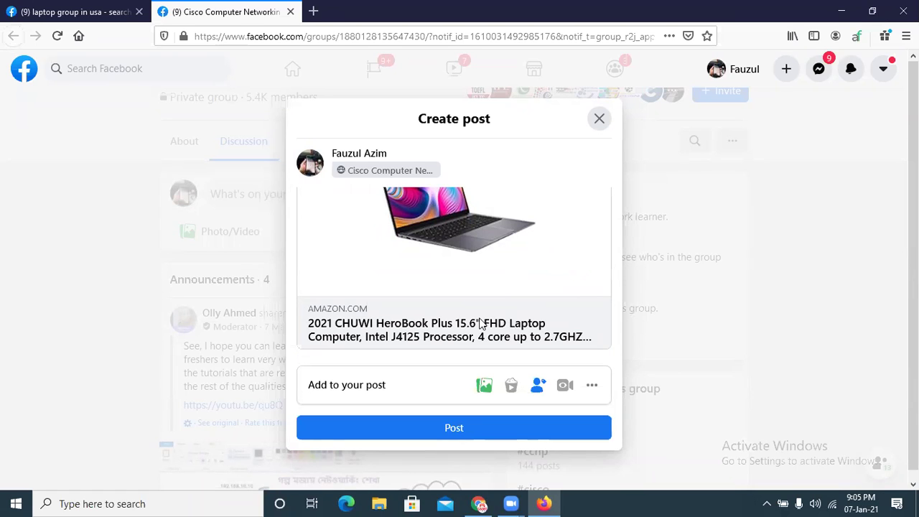
left_click(432, 437)
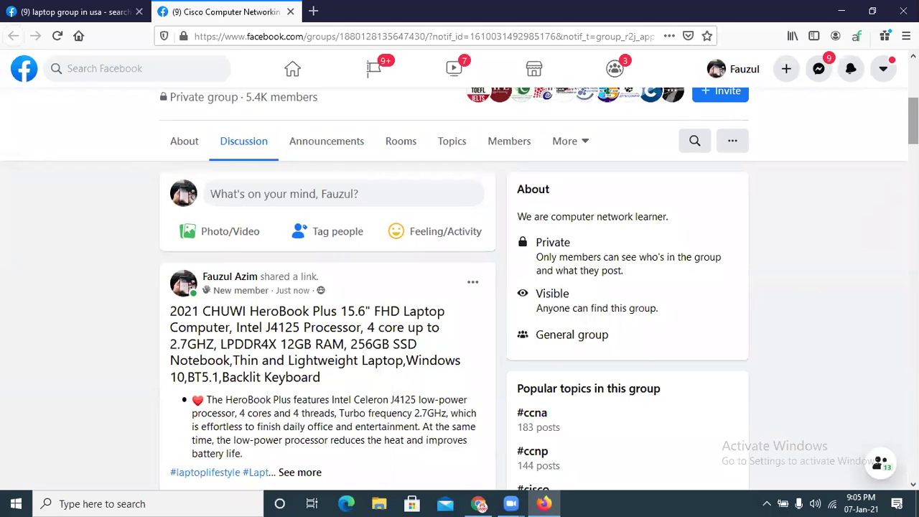
Expand the published laptop post and examine its title, description, hashtags and Amazon preview card
scroll(377, 427, "down", 3)
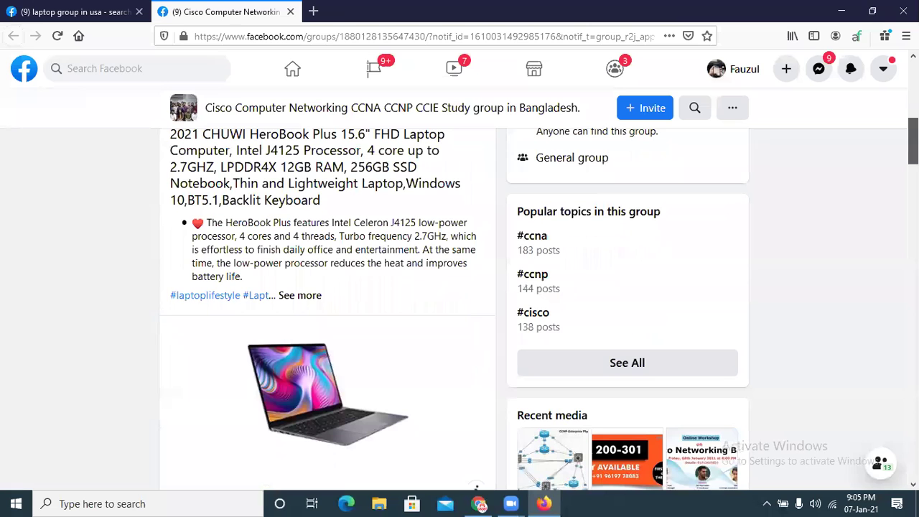
left_click(301, 297)
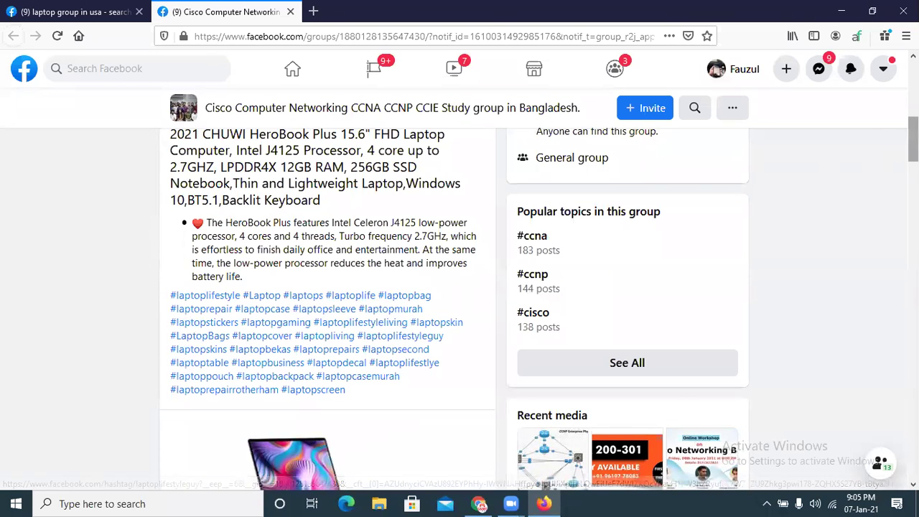
scroll(390, 337, "down", 3)
scroll(249, 339, "down", 2)
mouse_move(249, 340)
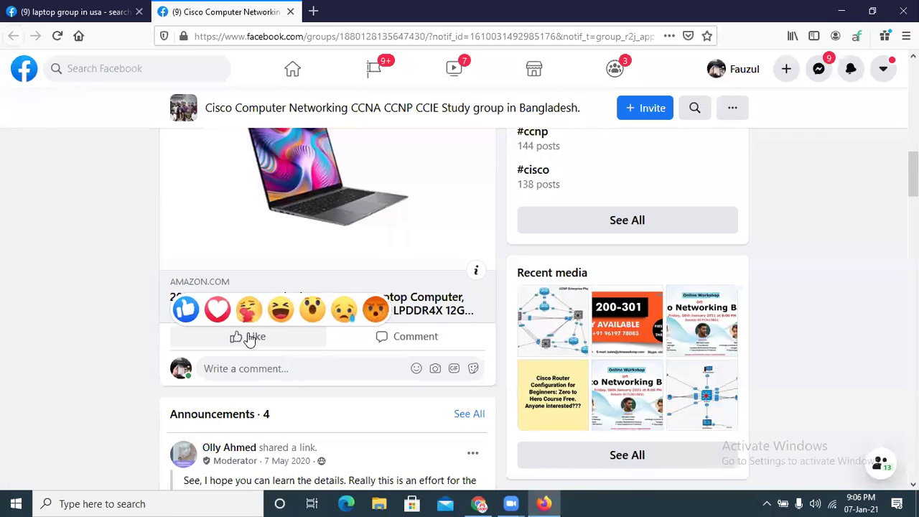
scroll(913, 169, "up", 2)
scroll(913, 169, "up", 4)
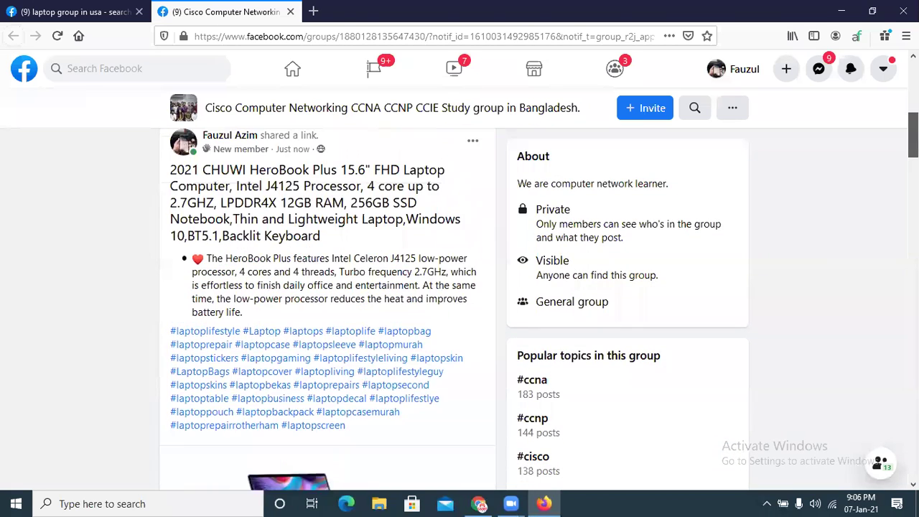
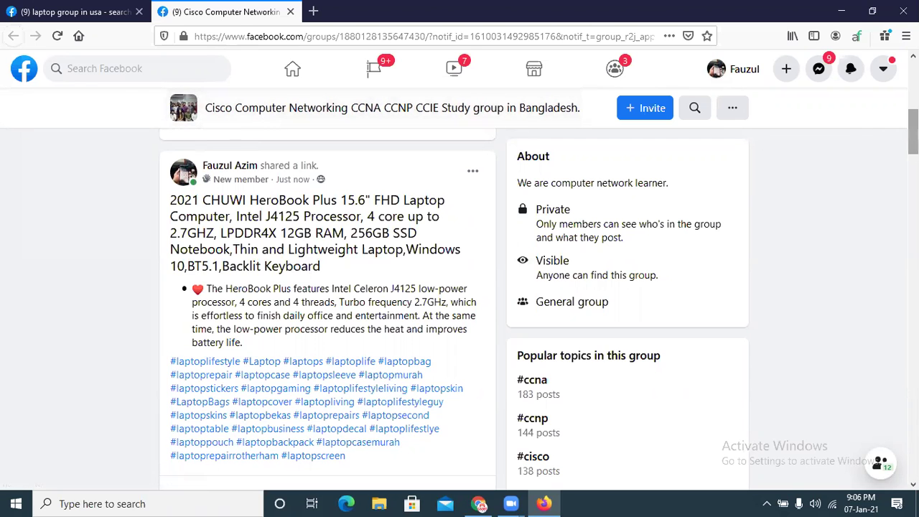
scroll(460, 308, "down", 2)
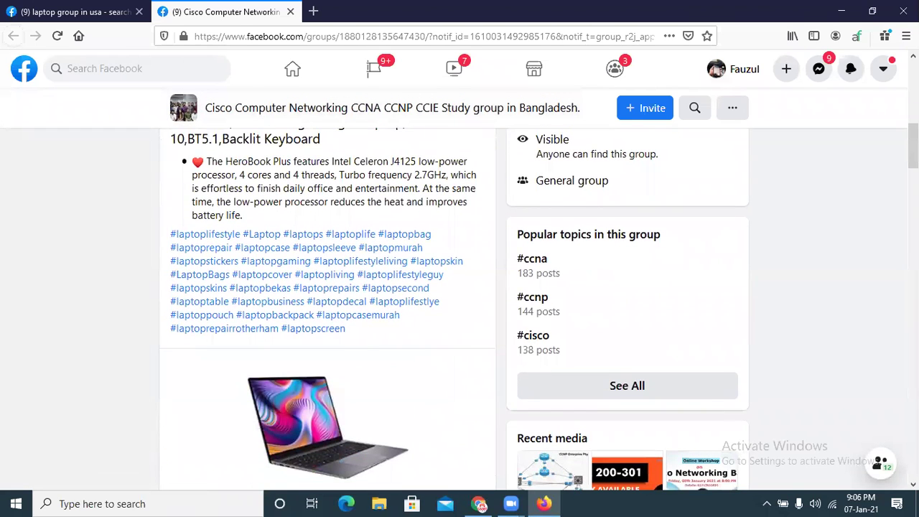
scroll(396, 229, "down", 3)
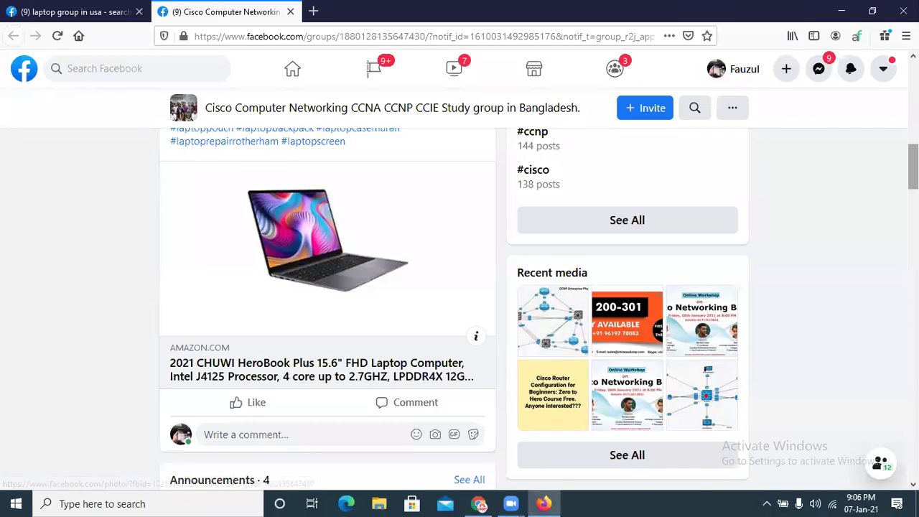
scroll(653, 191, "up", 3)
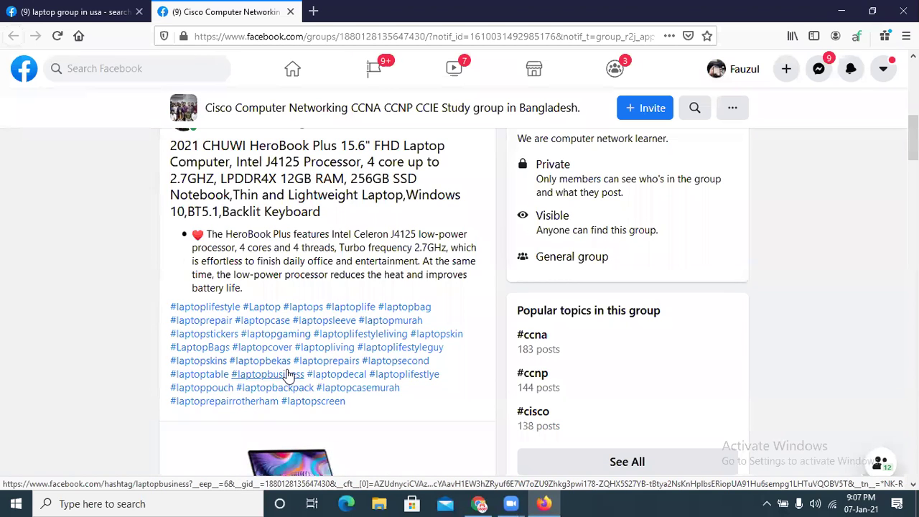
scroll(893, 203, "down", 2)
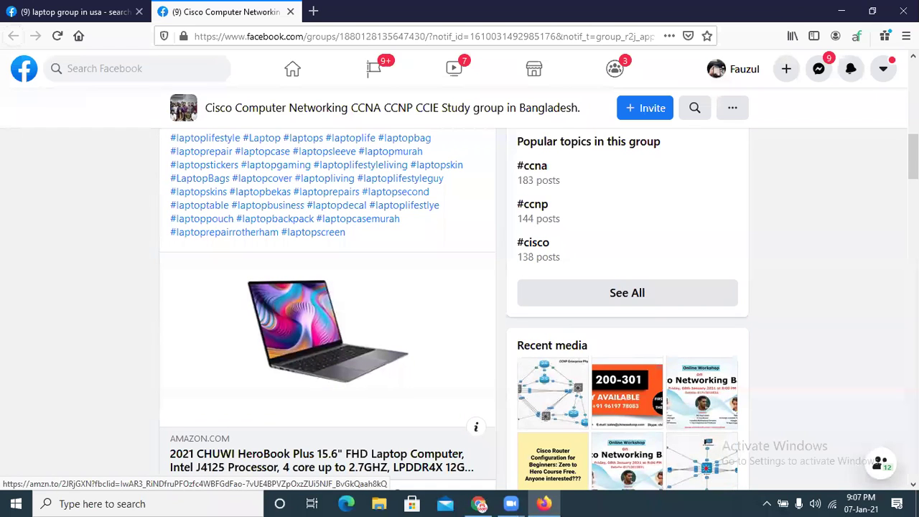
Review the published laptop post, open its Amazon preview card, examine the product page and close it
scroll(423, 275, "up", 2)
scroll(280, 275, "up", 3)
scroll(280, 275, "down", 3)
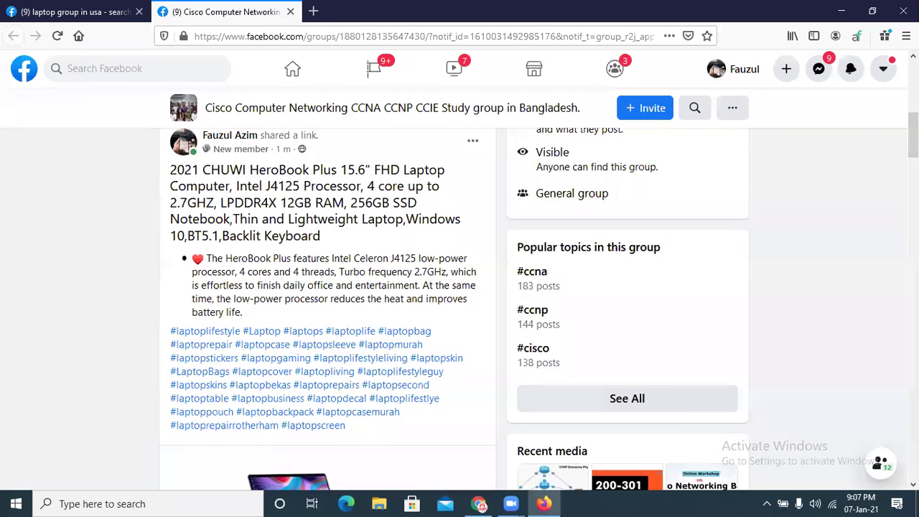
scroll(316, 381, "down", 4)
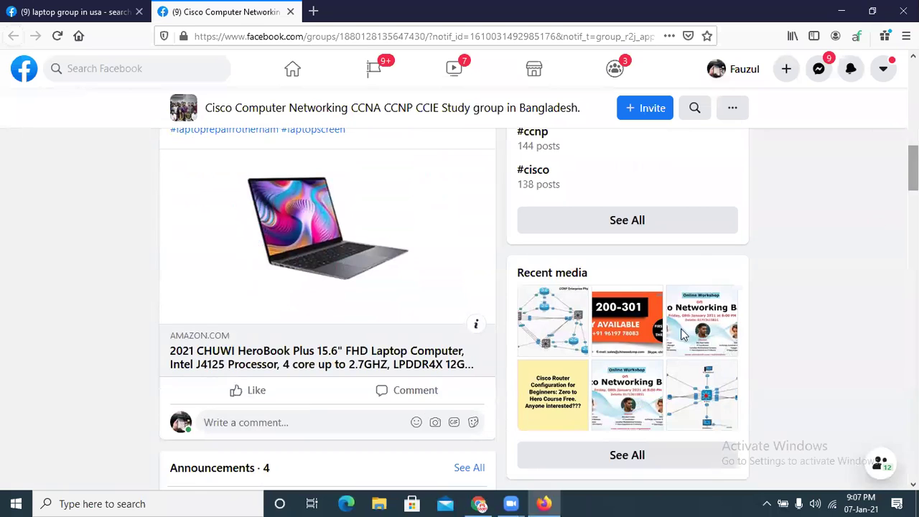
left_click(317, 363)
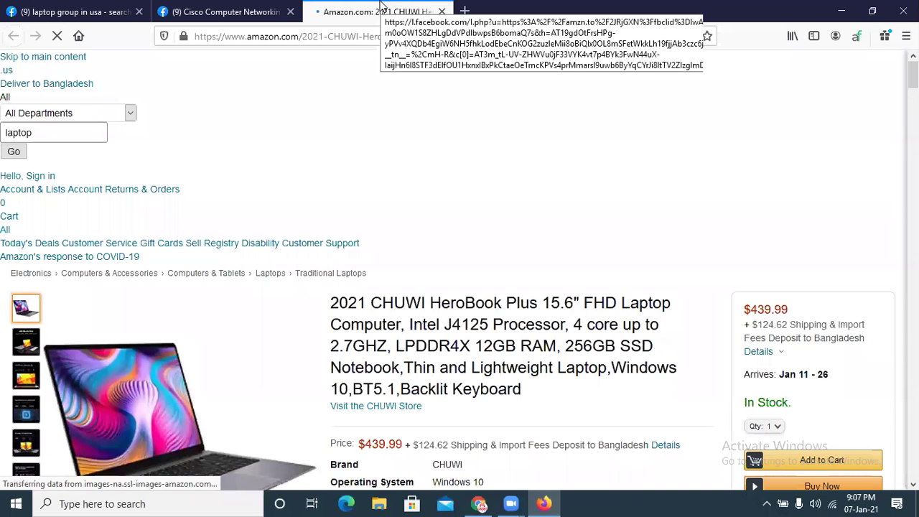
scroll(459, 270, "down", 4)
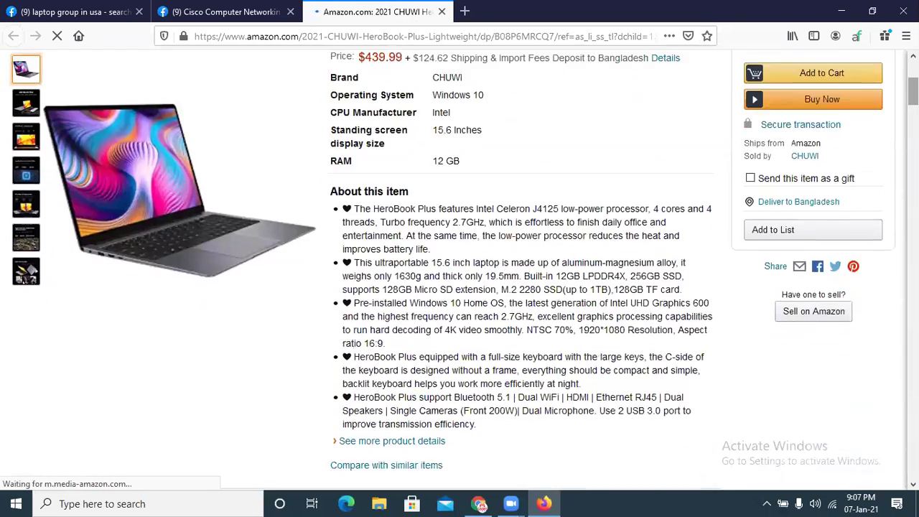
scroll(460, 271, "up", 4)
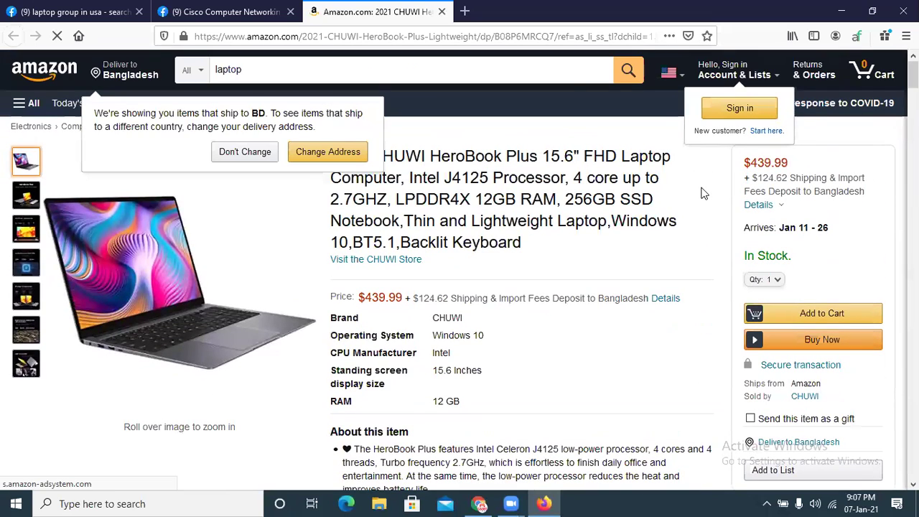
left_click(441, 12)
Copy the full Cisco networking study group name from its Facebook page into cell A2 of the Computer spreadsheet in Chrome
left_click_drag(913, 168, 914, 112)
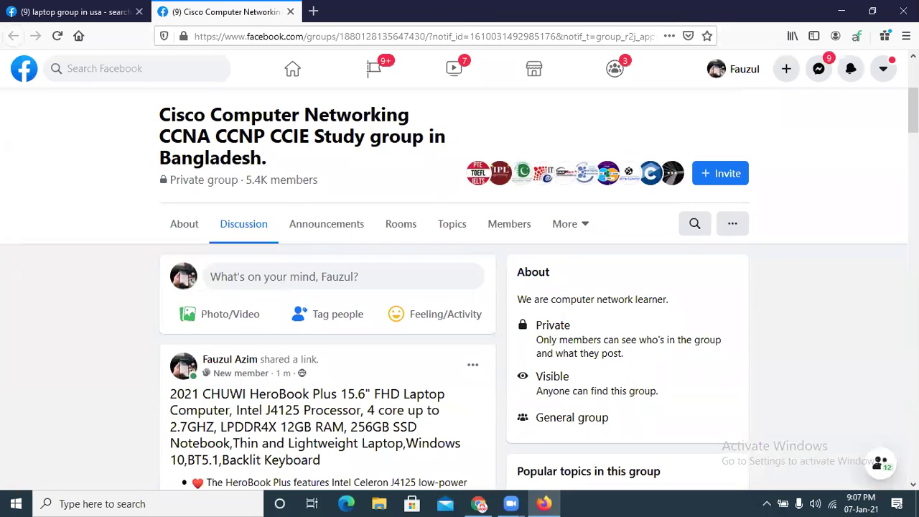
left_click_drag(913, 111, 913, 94)
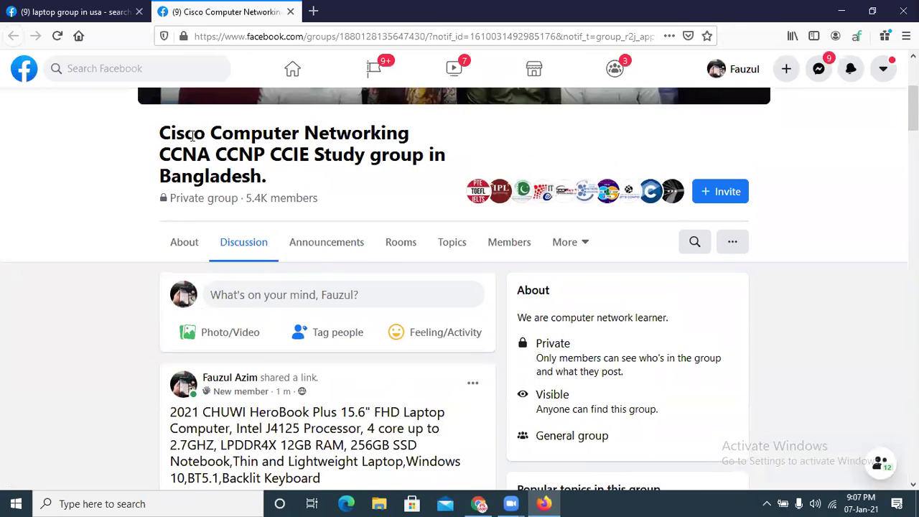
left_click_drag(278, 185, 163, 136)
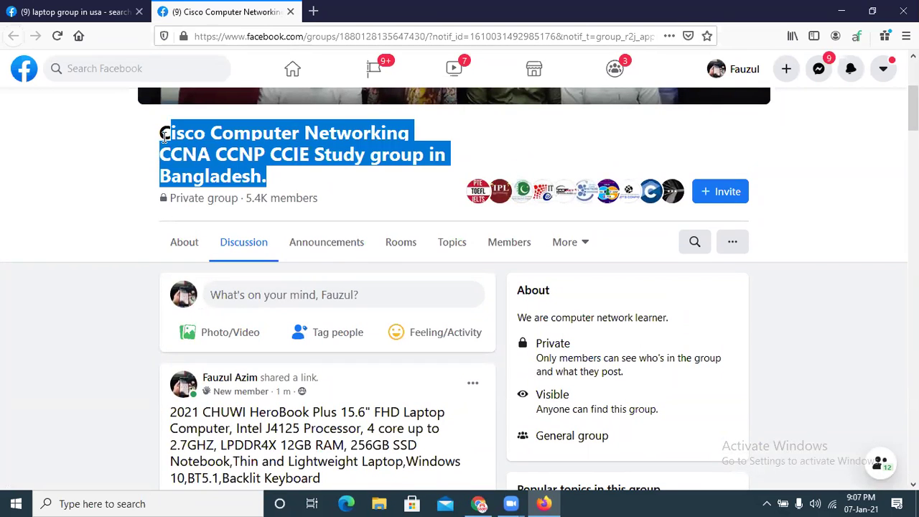
right_click(184, 122)
left_click(207, 136)
left_click(479, 503)
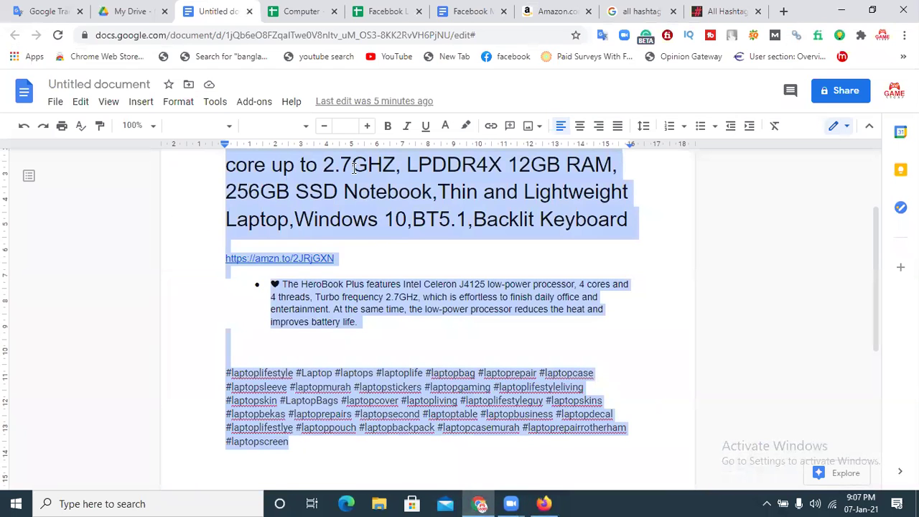
left_click(303, 11)
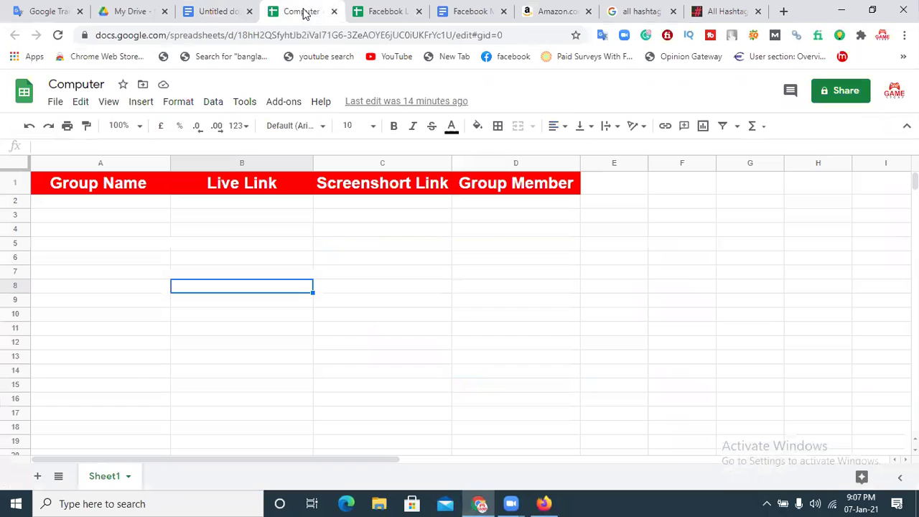
left_click(97, 206)
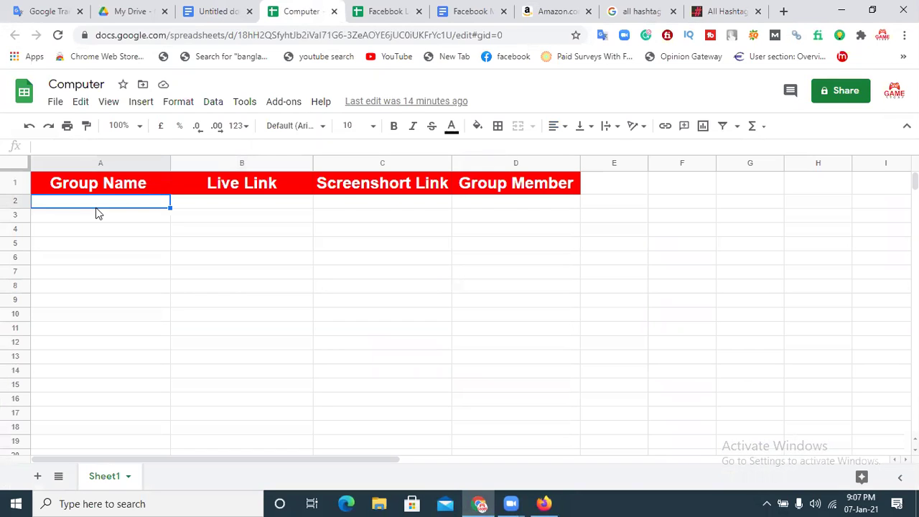
key("ctrl+v")
Set the font size of the group name in cell A2 to 10
left_click(350, 125)
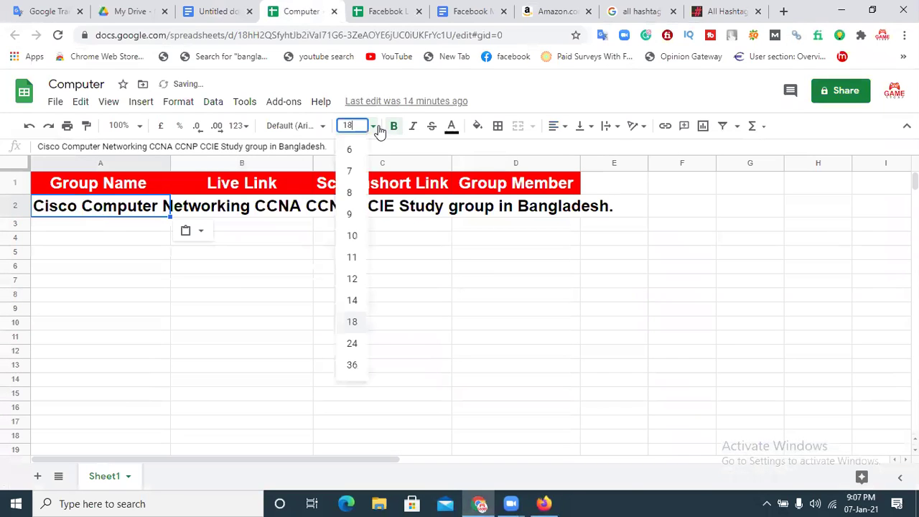
left_click(352, 236)
left_click(244, 248)
Copy the published post's permalink from Facebook in Firefox into cell B2 of the Computer spreadsheet in Chrome and make it bold
left_click(252, 207)
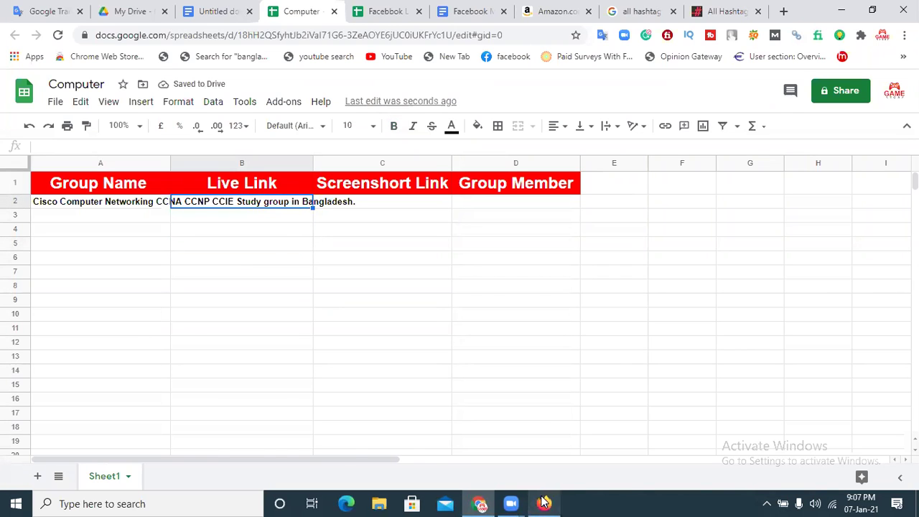
left_click(545, 503)
left_click(827, 333)
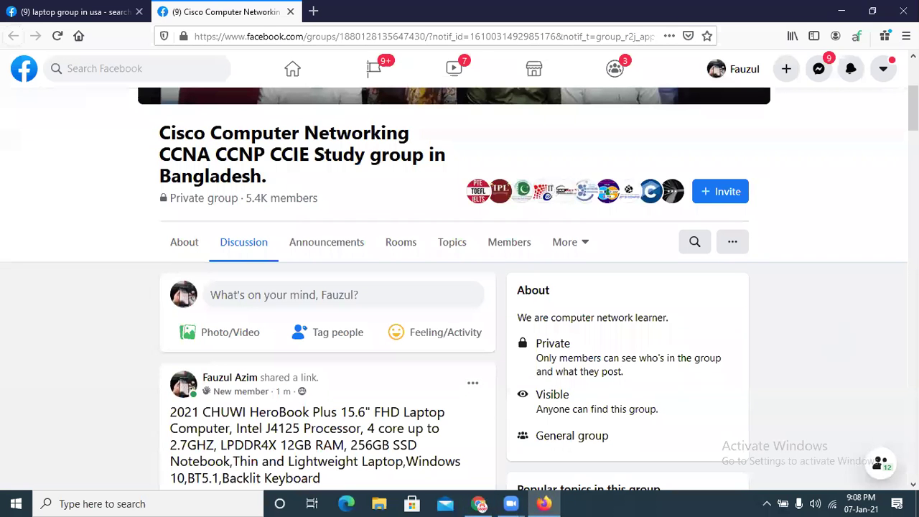
scroll(242, 236, "down", 3)
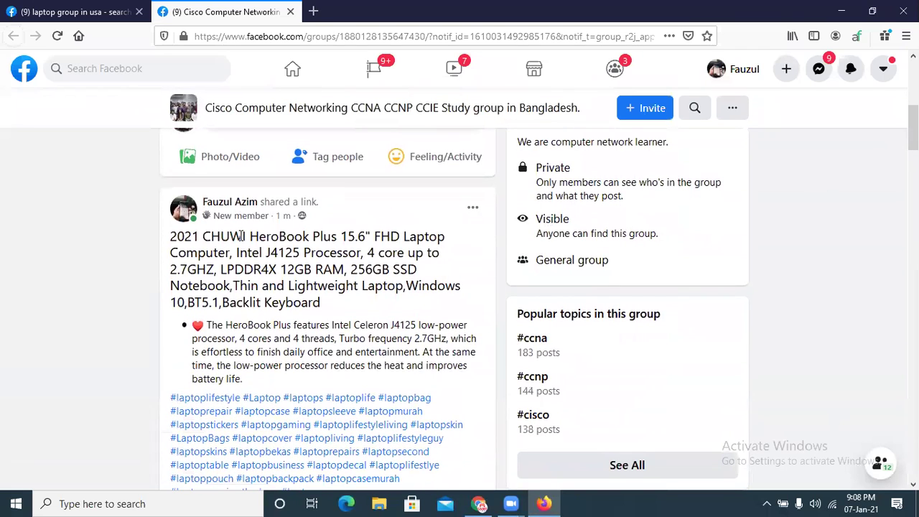
right_click(286, 222)
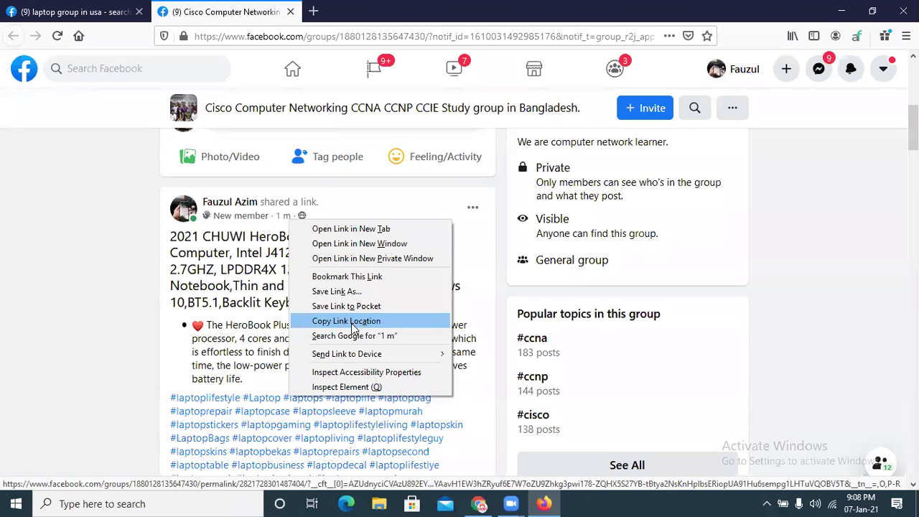
left_click(324, 322)
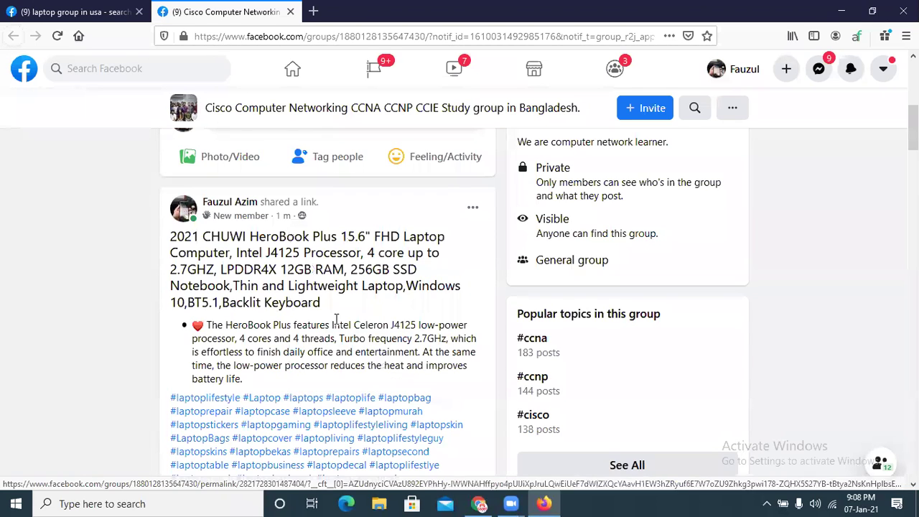
left_click(479, 504)
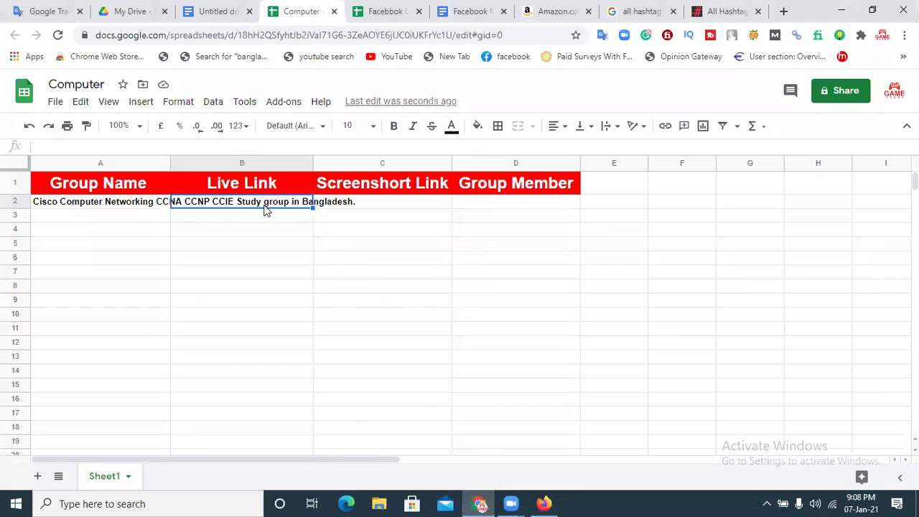
key("ctrl+v")
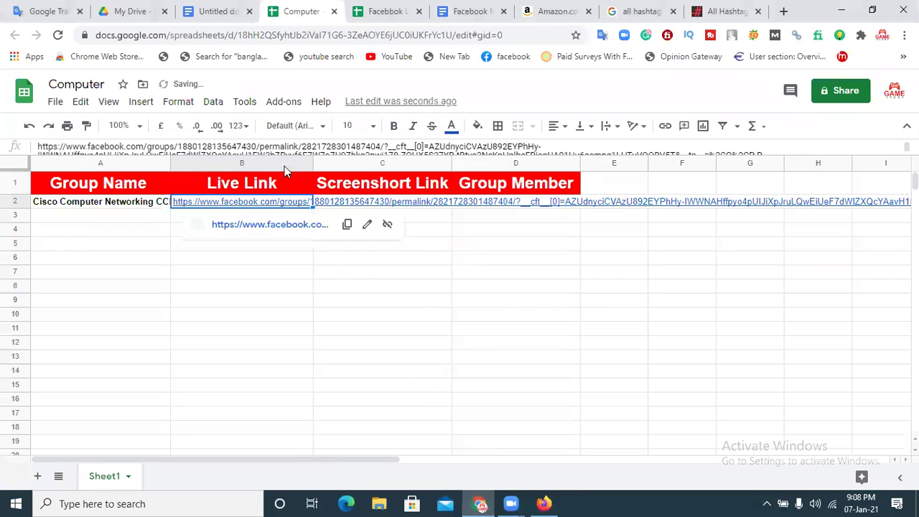
left_click(394, 126)
left_click(363, 259)
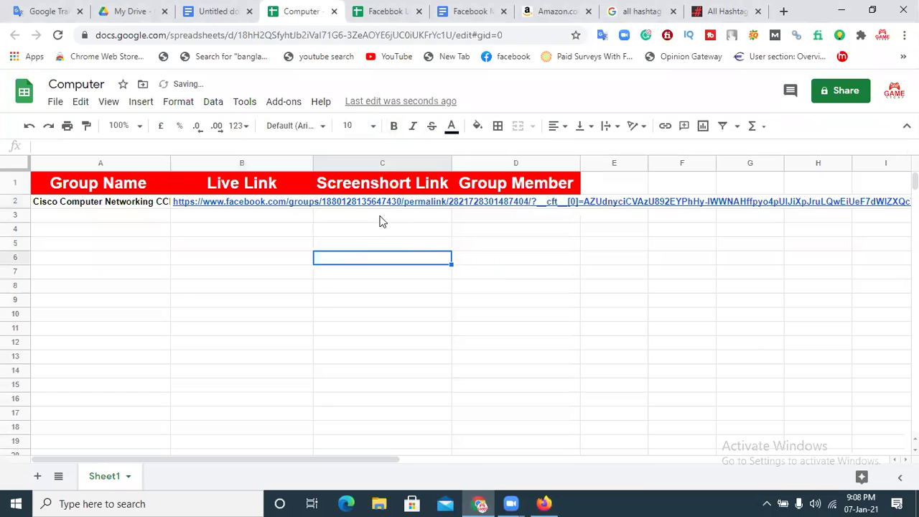
Switch to Firefox, reload the group page and locate the published CHUWI laptop post in the feed
left_click(389, 204)
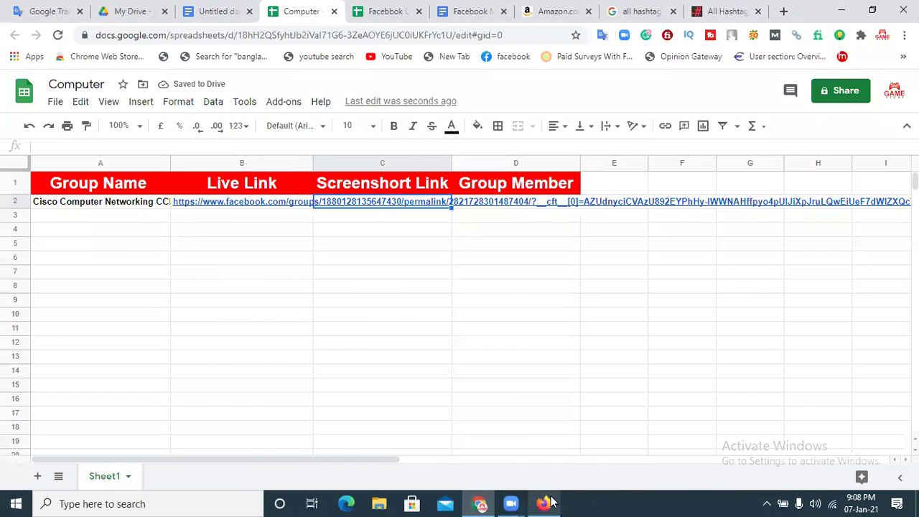
left_click(543, 504)
scroll(460, 302, "down", 1)
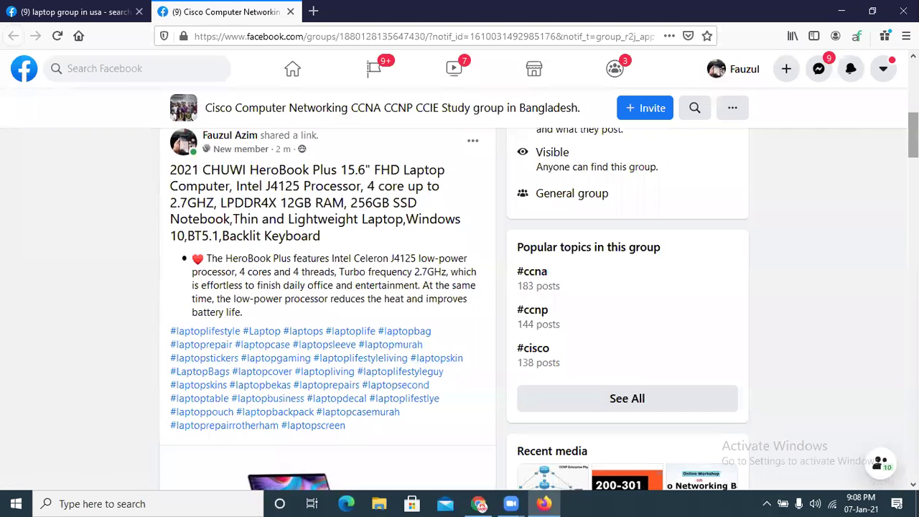
scroll(471, 310, "down", 1)
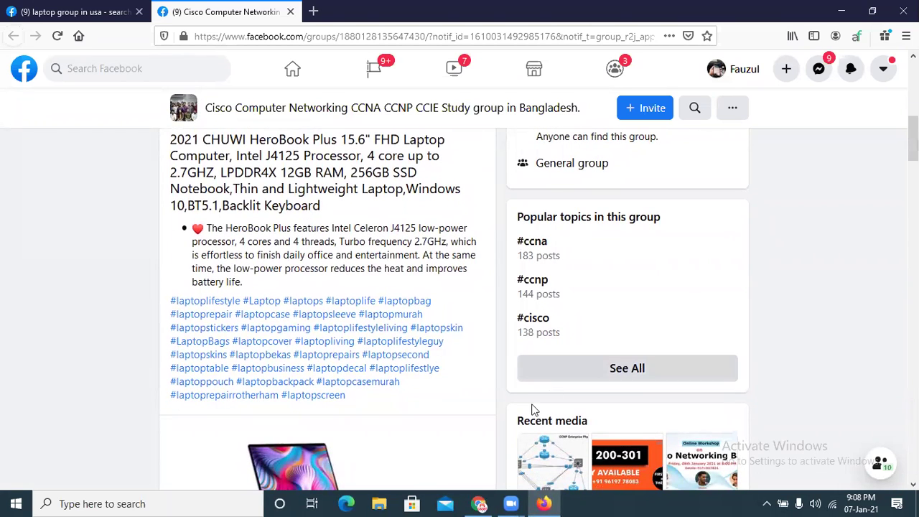
left_click(56, 36)
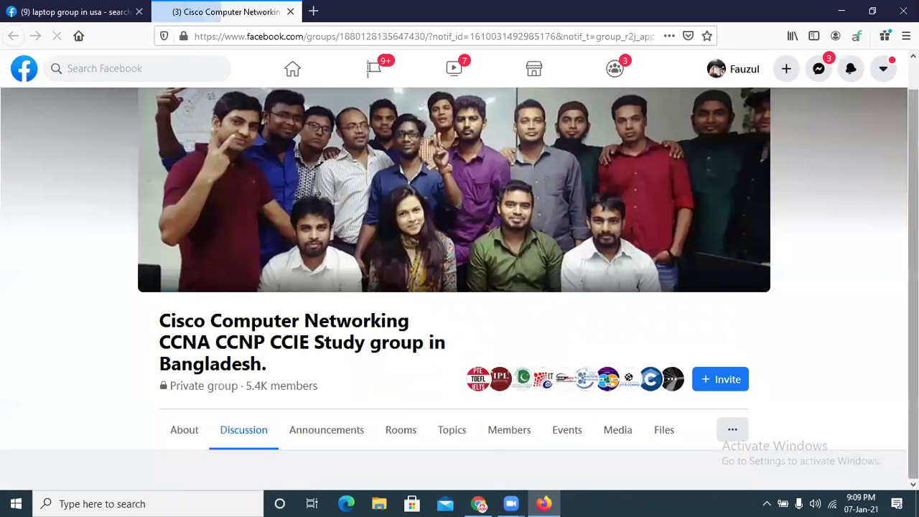
scroll(460, 287, "down", 8)
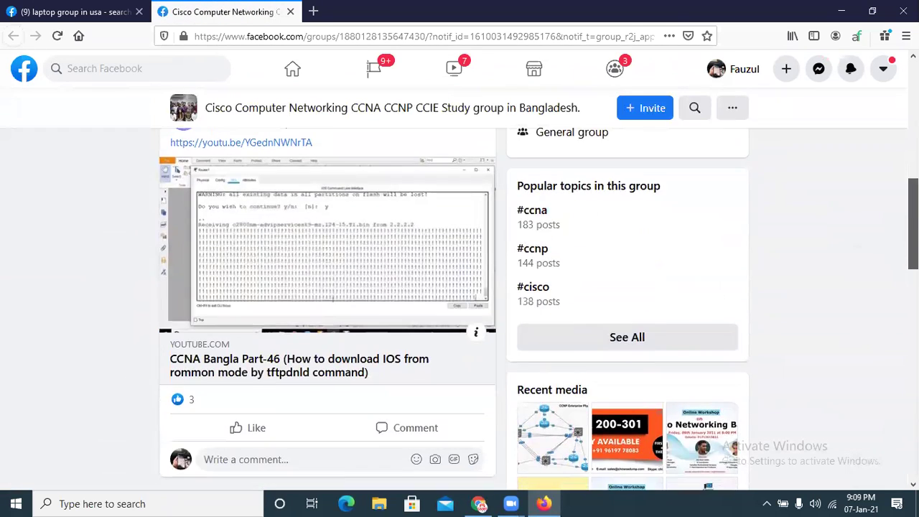
scroll(327, 309, "up", 8)
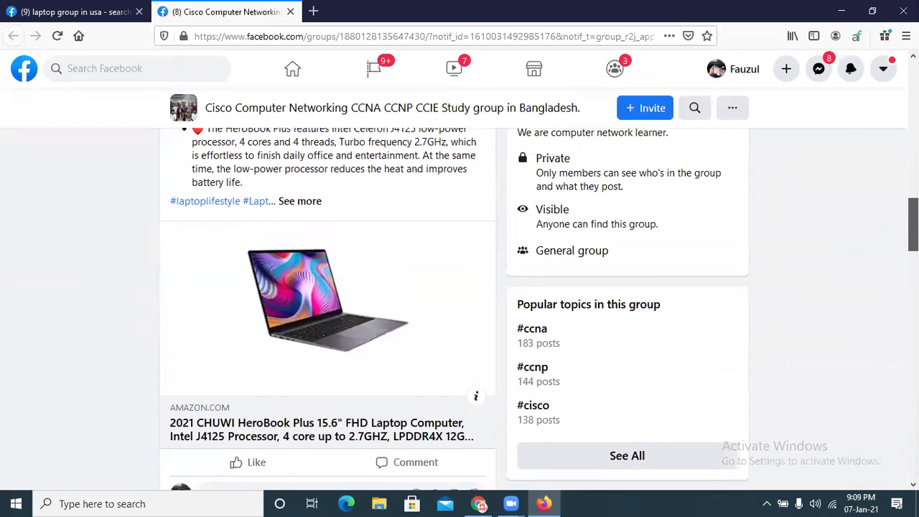
scroll(328, 309, "up", 1)
scroll(328, 309, "down", 3)
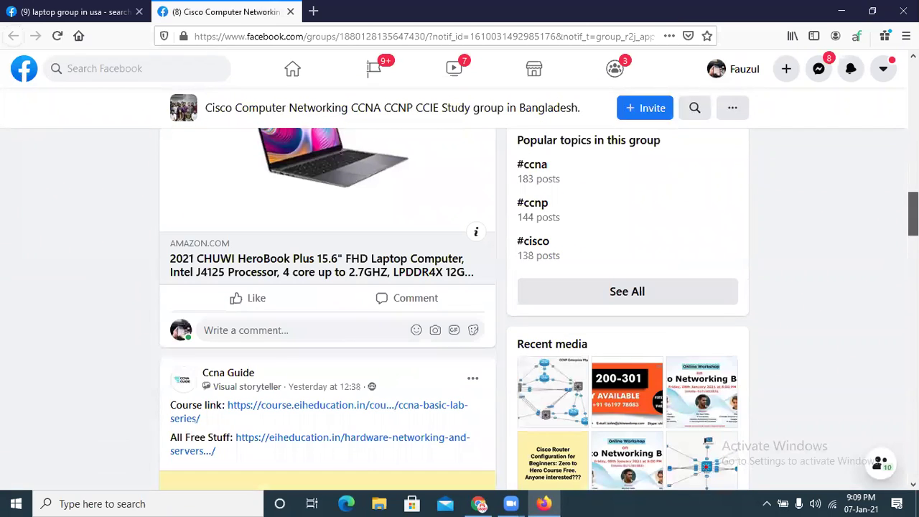
scroll(328, 309, "down", 5)
scroll(327, 309, "up", 1)
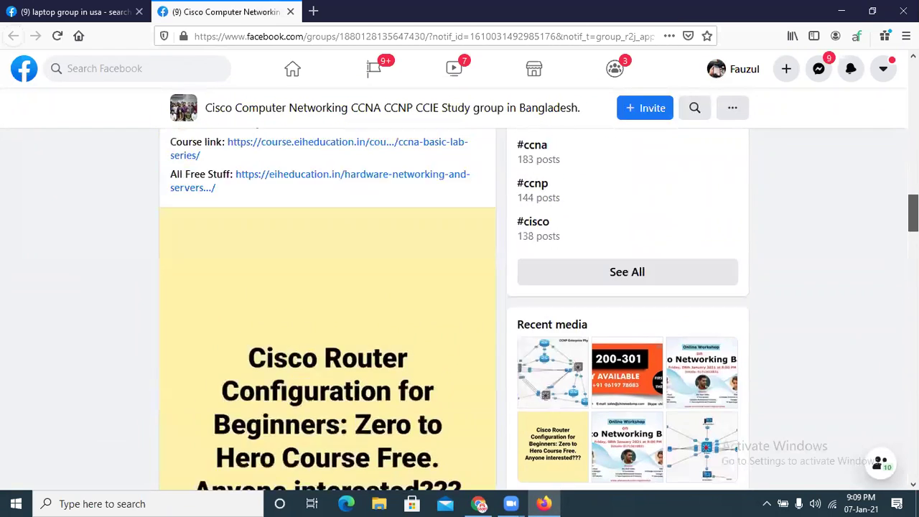
scroll(327, 309, "up", 6)
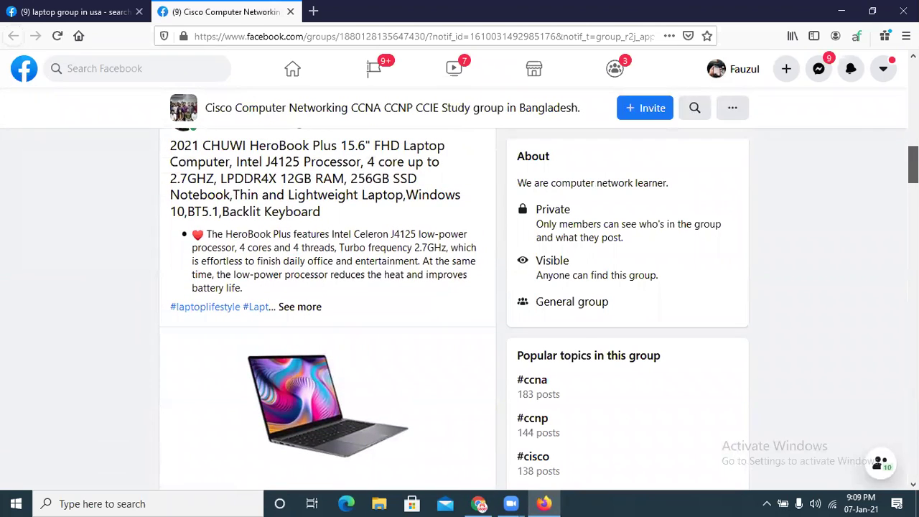
scroll(540, 309, "down", 1)
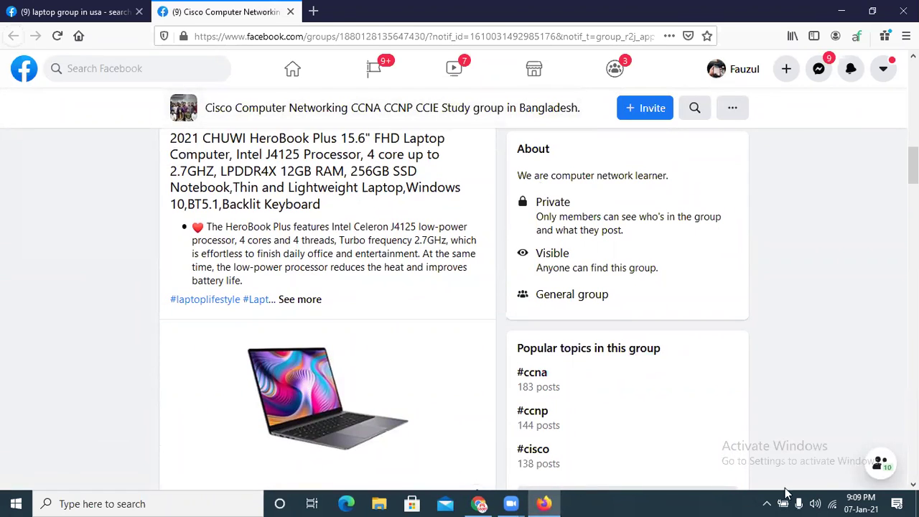
Select a 926x601 screenshot area over the group header and laptop post, and outline the group name with a red rectangle
left_click(767, 503)
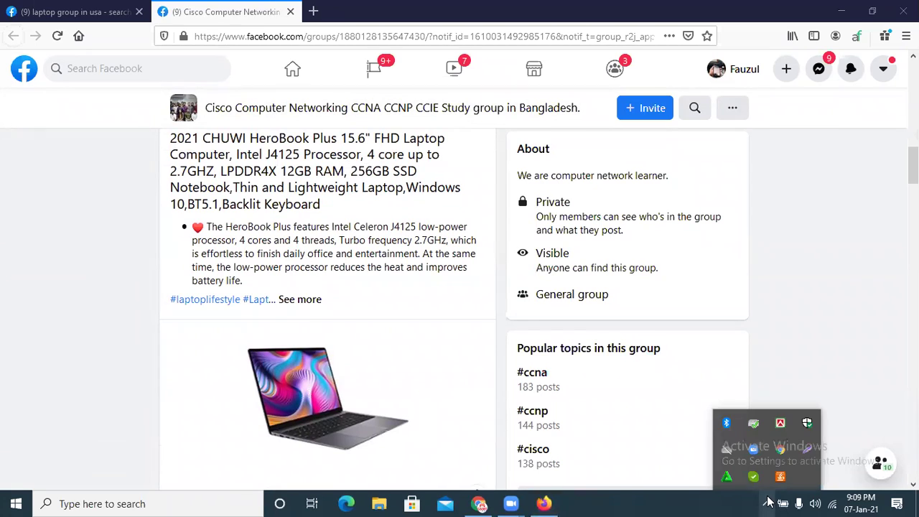
left_click(807, 447)
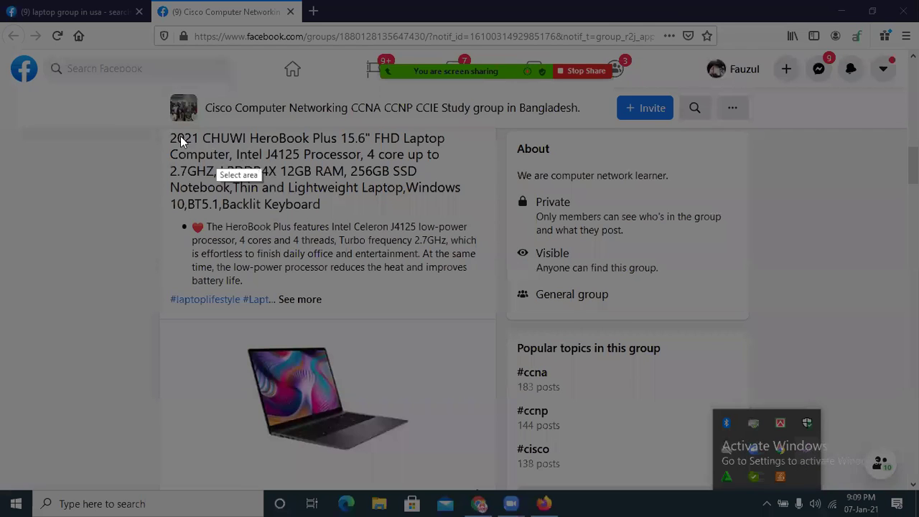
left_click_drag(91, 87, 713, 490)
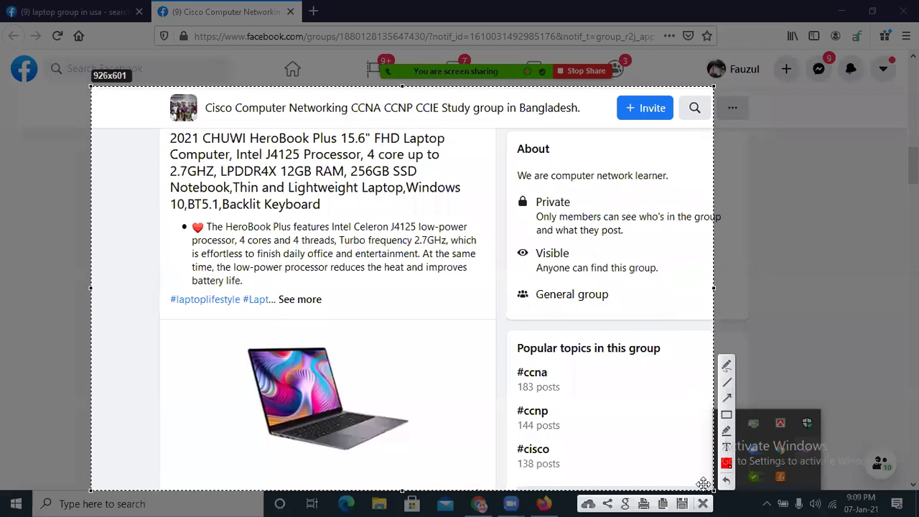
left_click(727, 417)
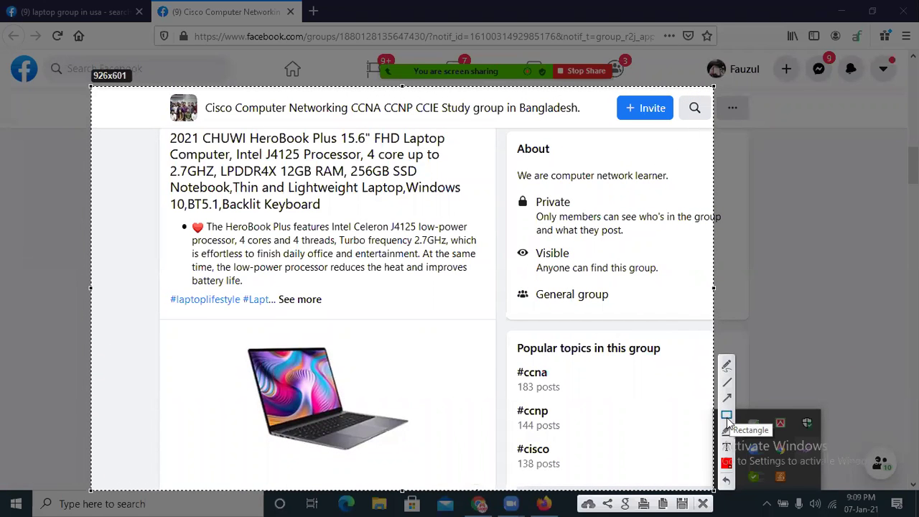
mouse_move(150, 89)
left_mouse_down()
mouse_move(291, 126)
mouse_move(514, 134)
mouse_move(594, 120)
left_mouse_up()
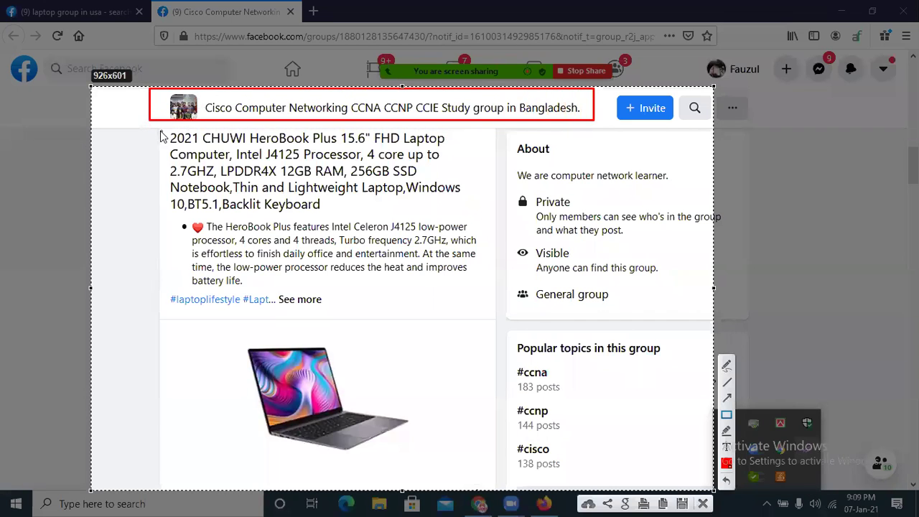
Outline the CHUWI laptop post with a red rectangle in the screenshot and upload the annotated image online
left_click_drag(159, 130, 500, 490)
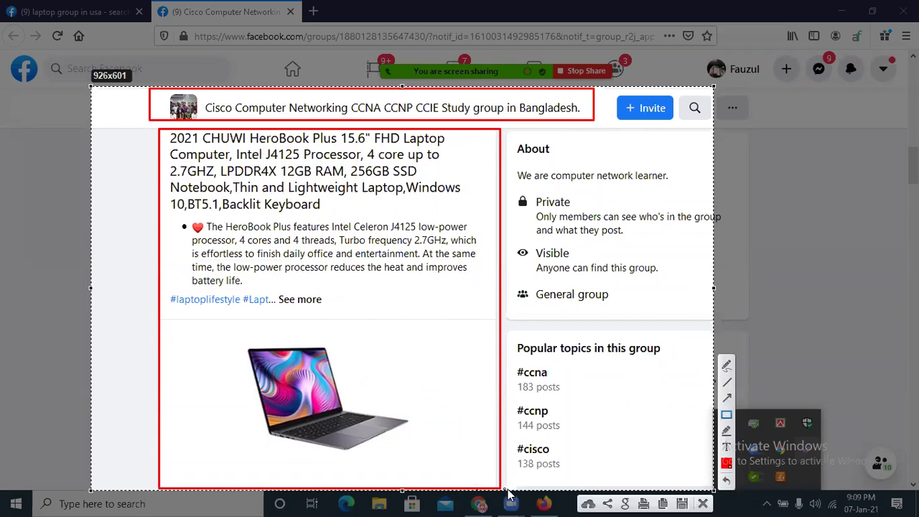
left_click(588, 502)
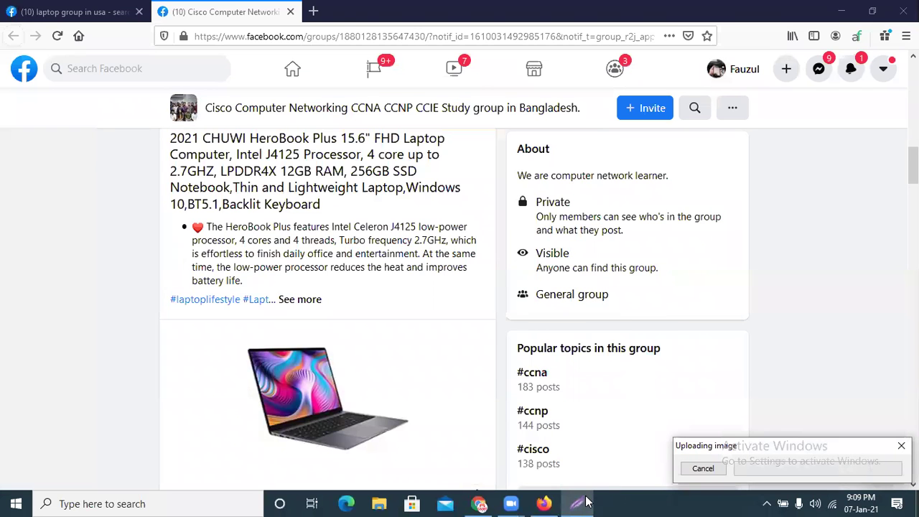
mouse_move(587, 502)
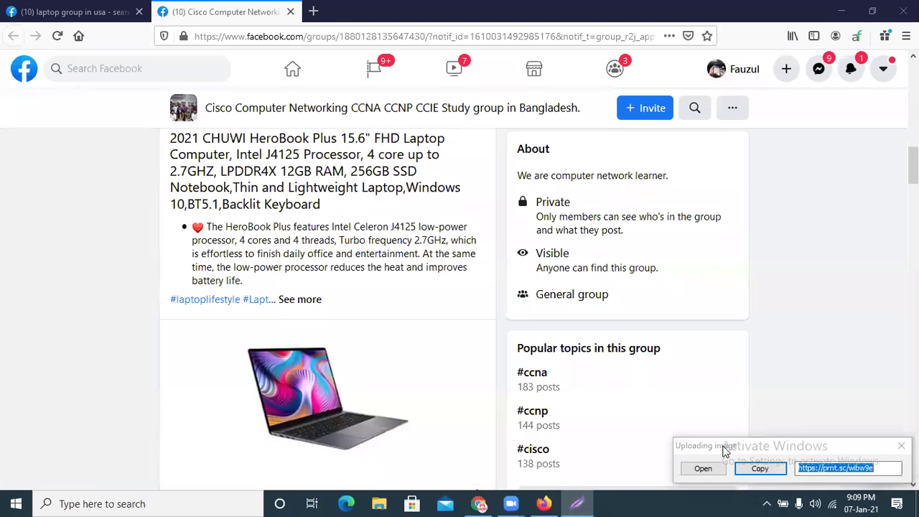
left_click(760, 469)
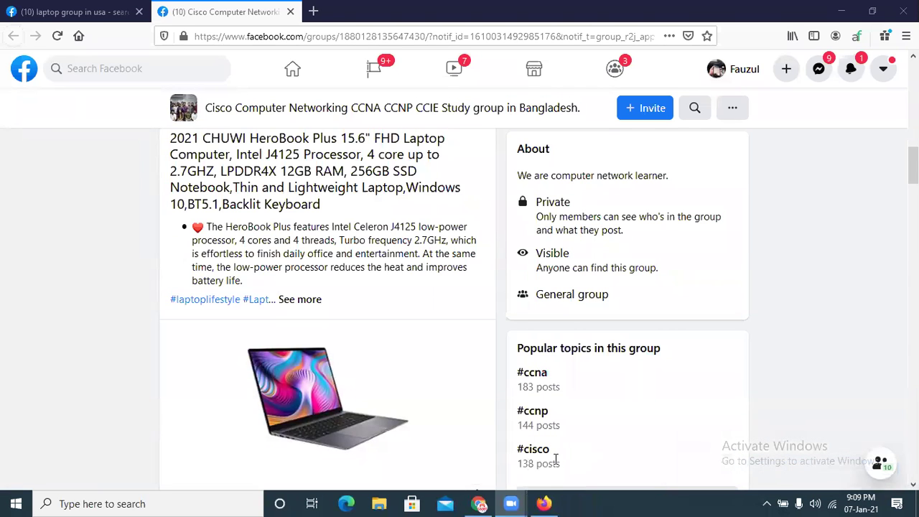
left_click(481, 504)
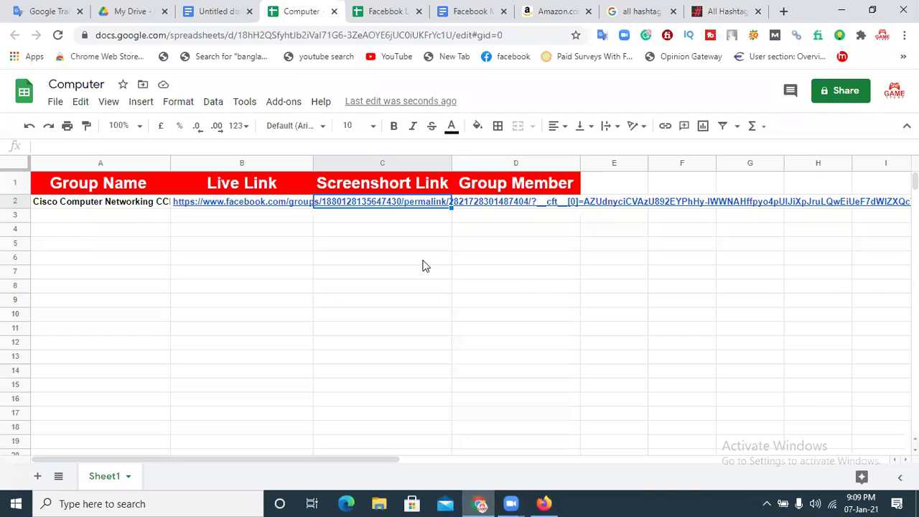
key("ctrl+v")
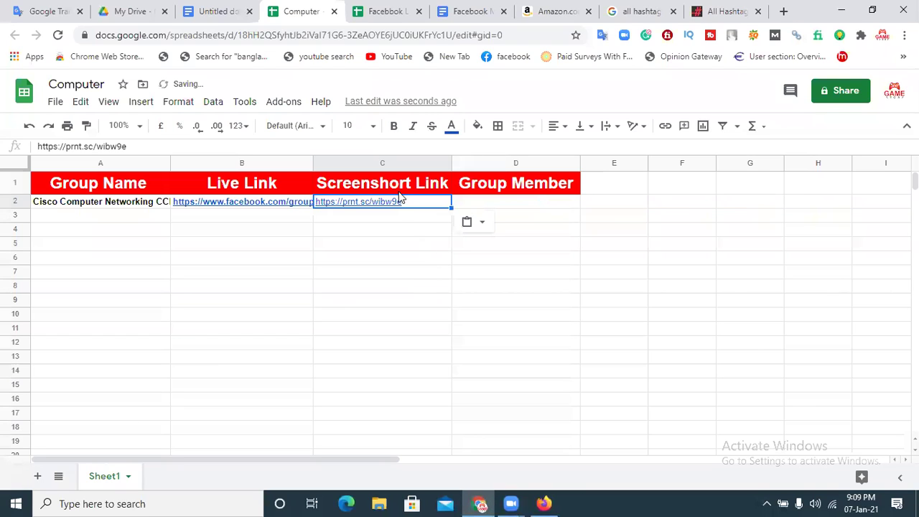
left_click(393, 126)
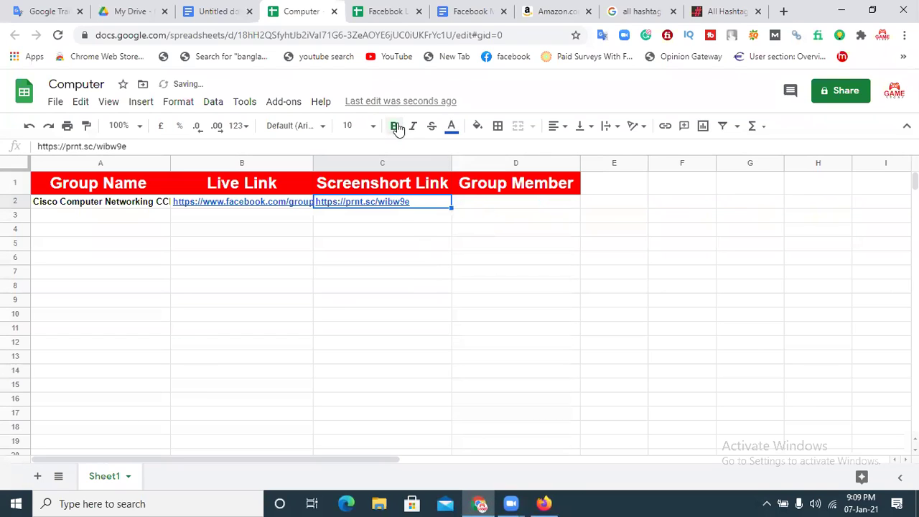
Copy the group's member count, 5.4K members, from its Facebook page in Firefox into cell D2 of the Computer spreadsheet in Chrome
left_click(477, 204)
left_click(546, 503)
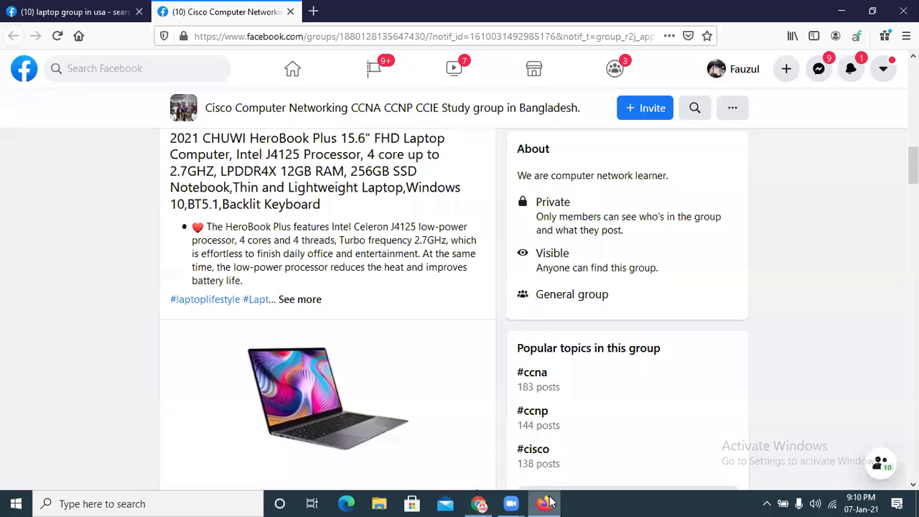
scroll(912, 165, "up", 2)
scroll(459, 288, "up", 10)
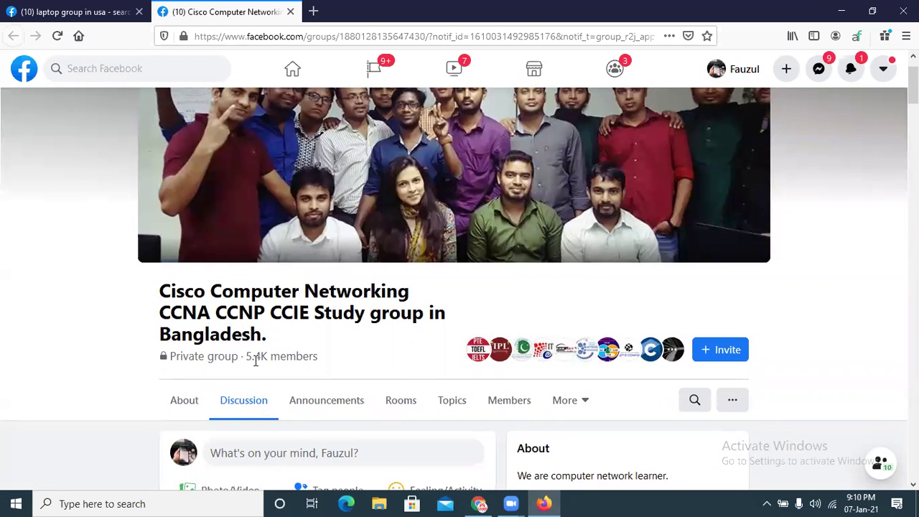
left_click_drag(318, 357, 243, 360)
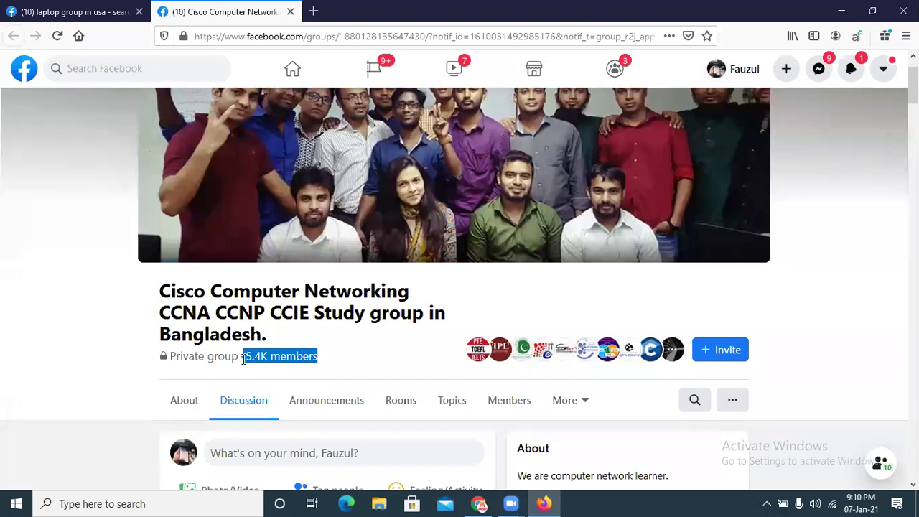
right_click(259, 356)
left_click(283, 364)
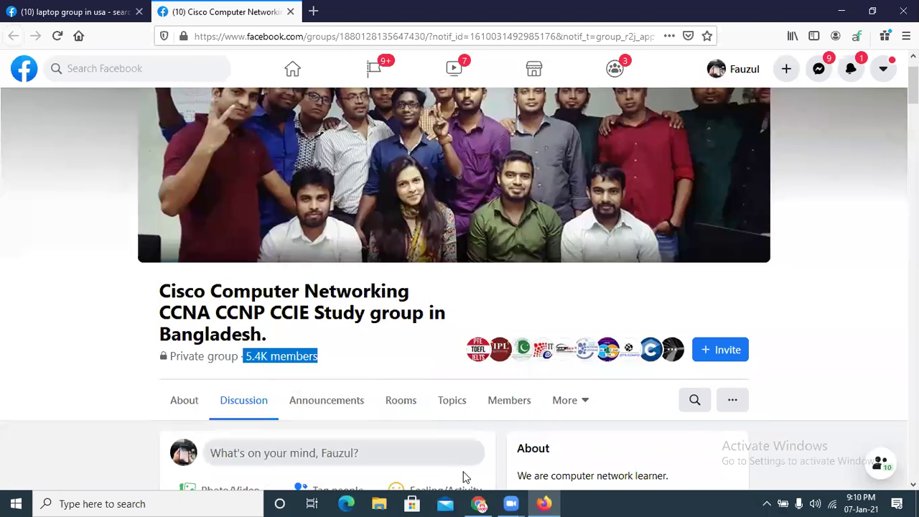
left_click(479, 504)
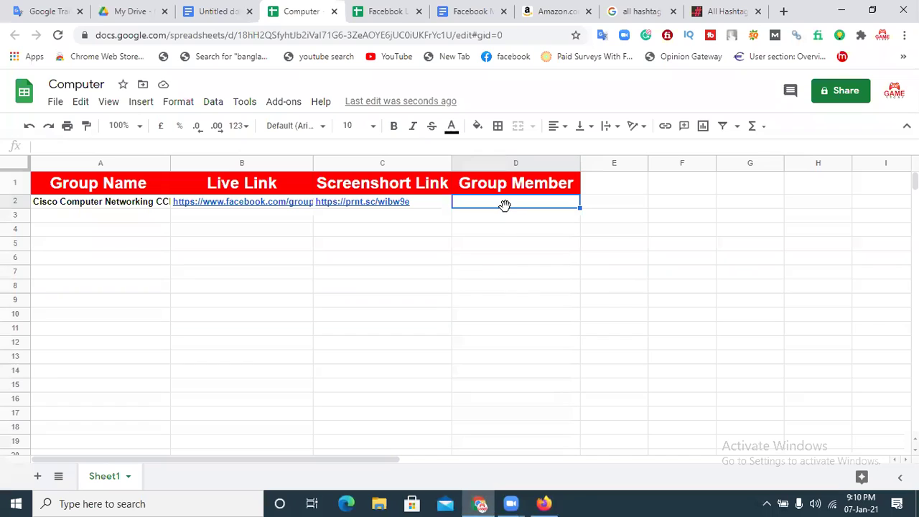
key("ctrl+v")
Make the member count in cell D2 bold and right-align it
left_click(394, 127)
left_click(558, 129)
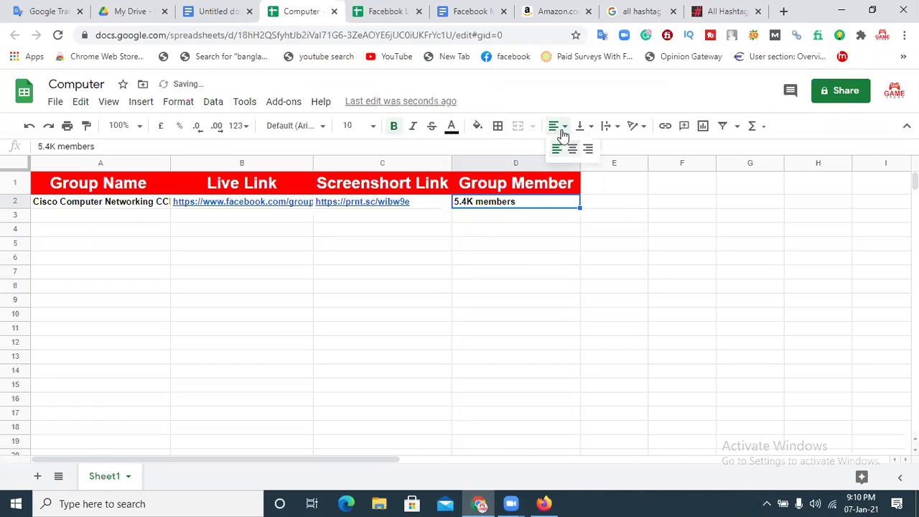
left_click(589, 150)
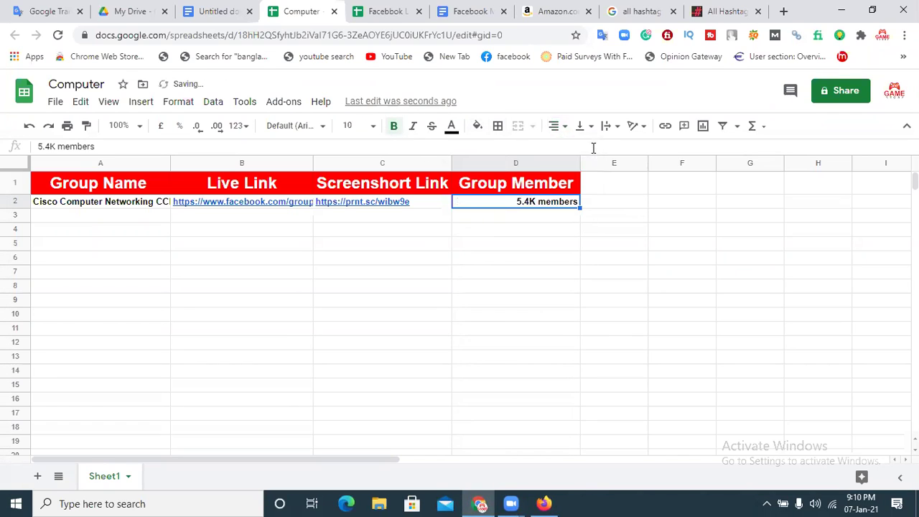
left_click(214, 222)
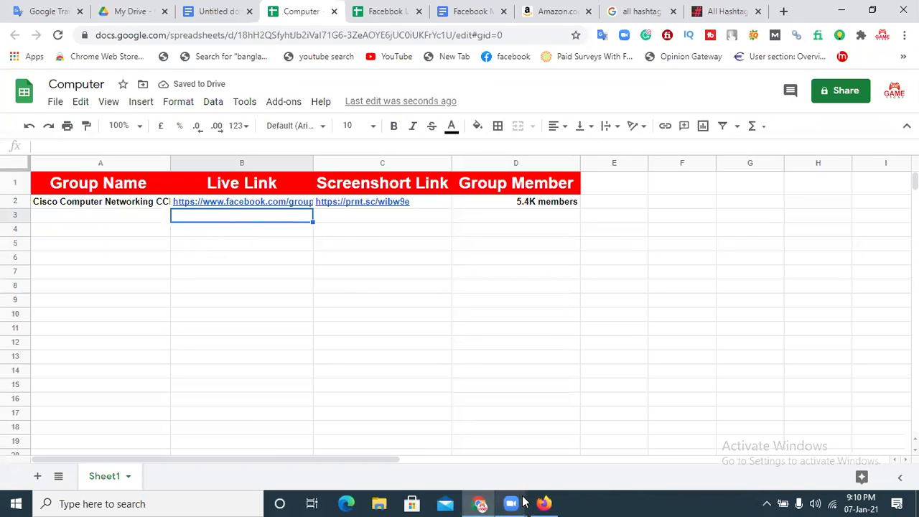
In Firefox, close the Cisco group page and open the discussion of the Unwanted/ Faulty Mobile Phones group from its join-approval notification
left_click(544, 504)
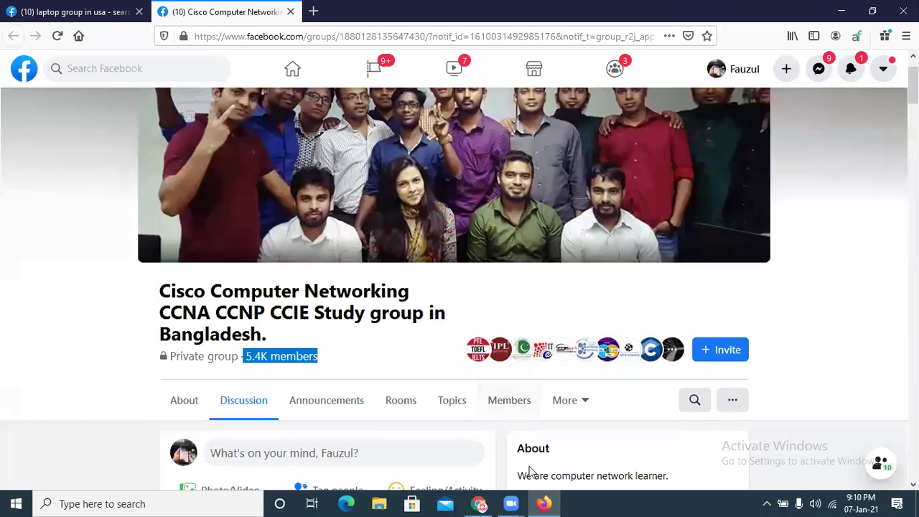
left_click(290, 12)
left_click(852, 71)
left_click(851, 75)
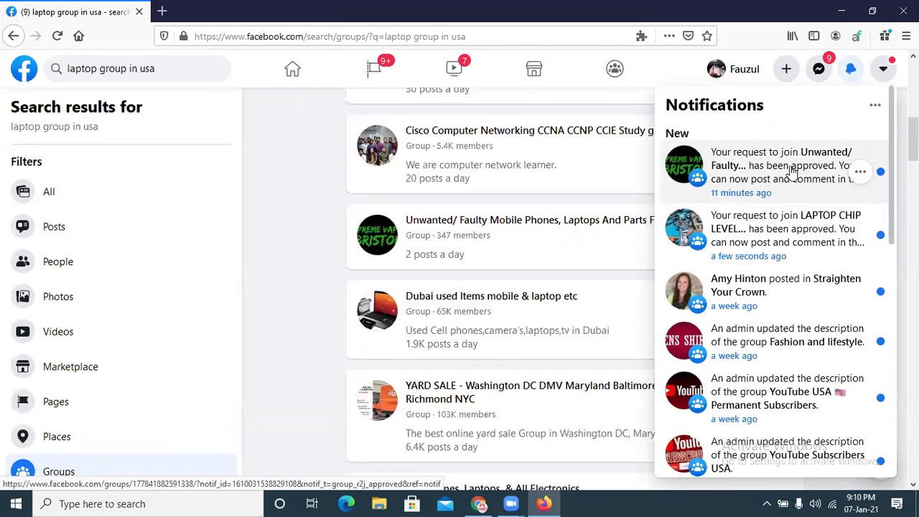
left_click(793, 172)
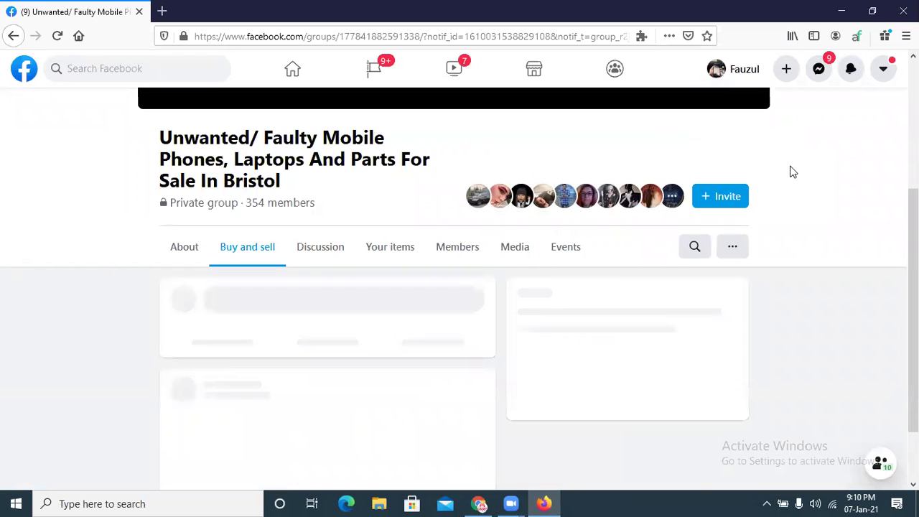
left_click(232, 260)
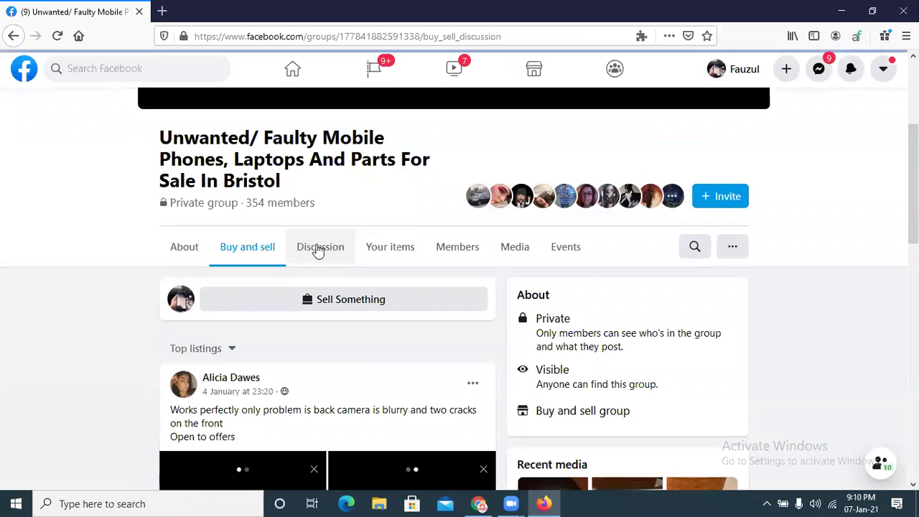
left_click(321, 249)
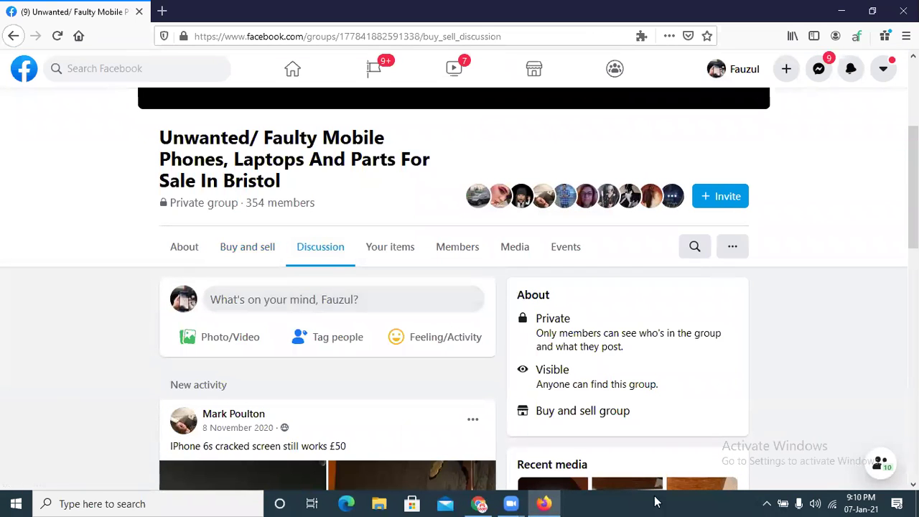
Copy the laptop post text from the Untitled document in Chrome into a new post in the group's discussion in Firefox
left_click(480, 504)
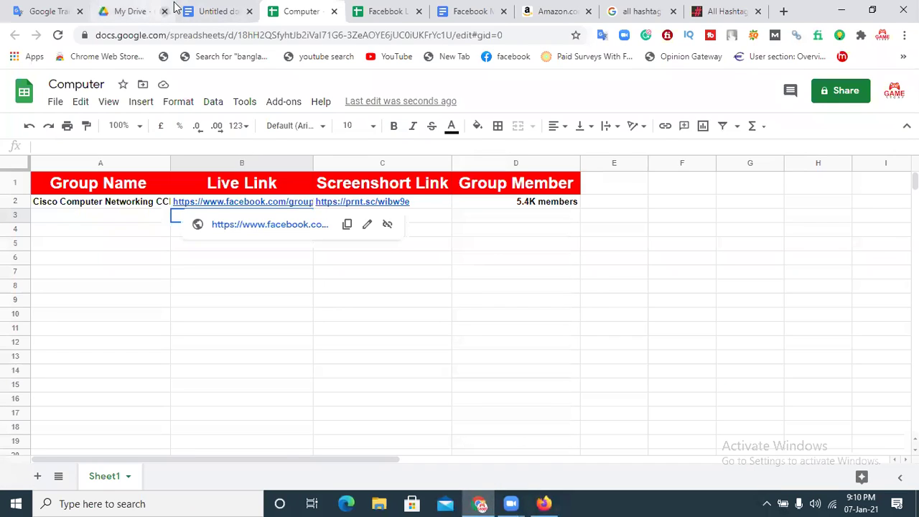
left_click(212, 11)
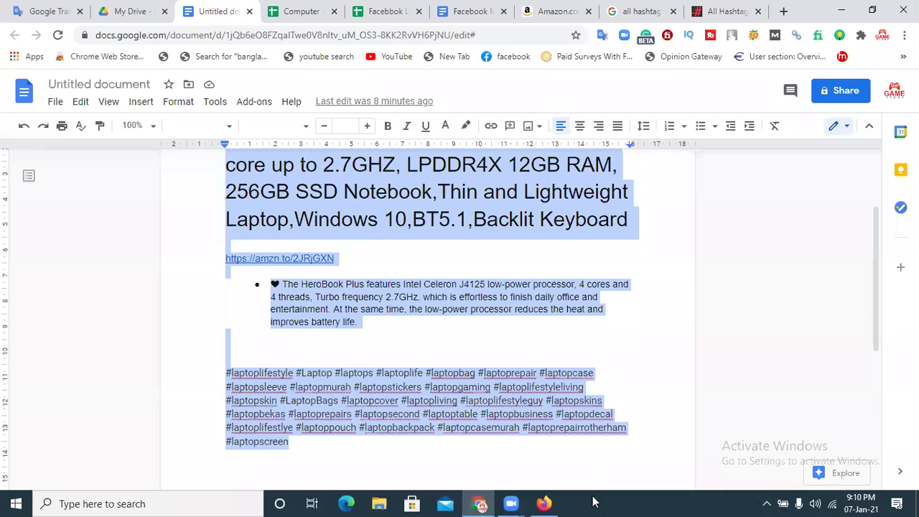
left_click(544, 504)
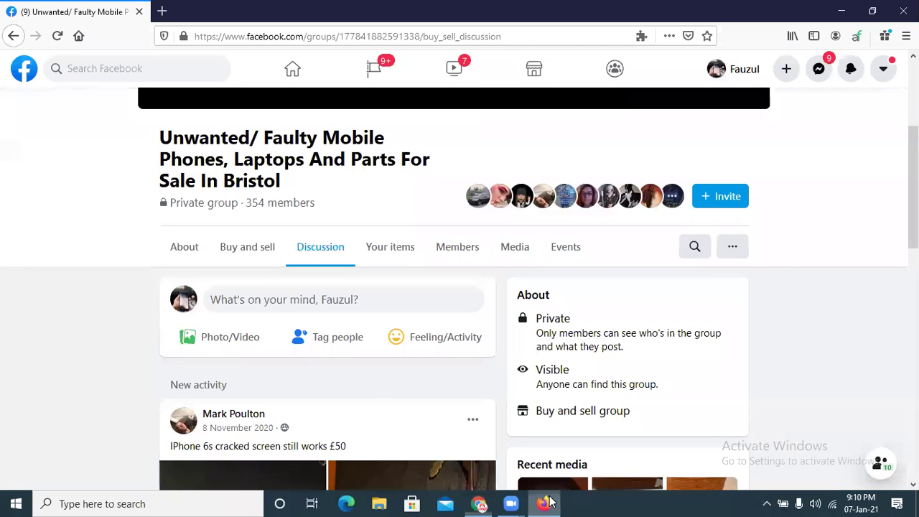
left_click(229, 303)
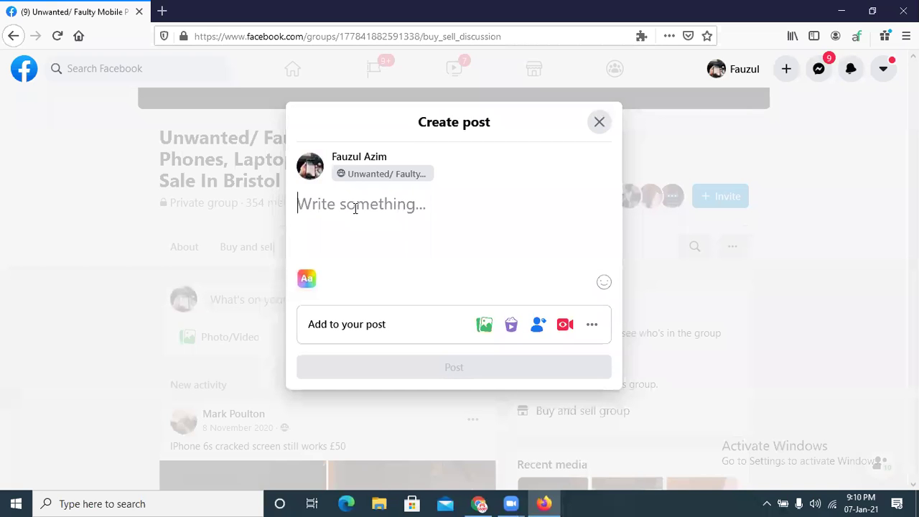
key("ctrl+v")
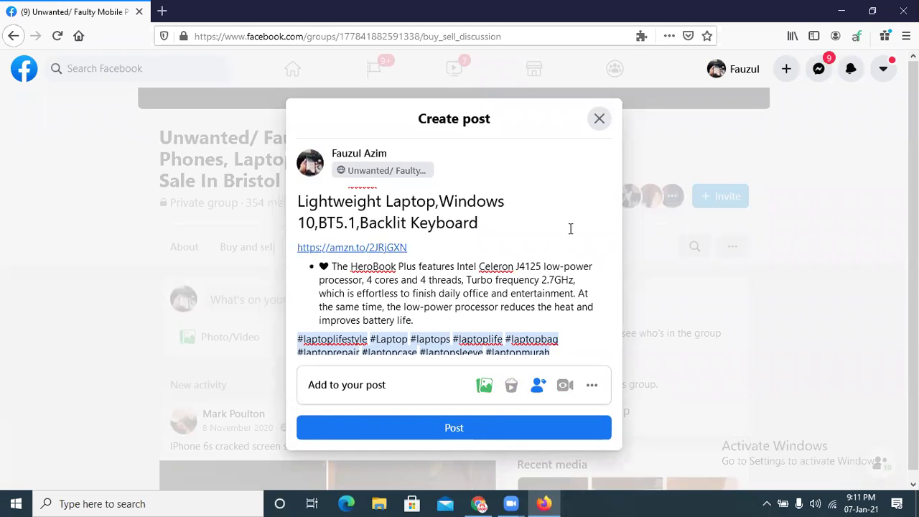
scroll(618, 212, "up", 3)
scroll(622, 273, "down", 2)
scroll(620, 302, "down", 4)
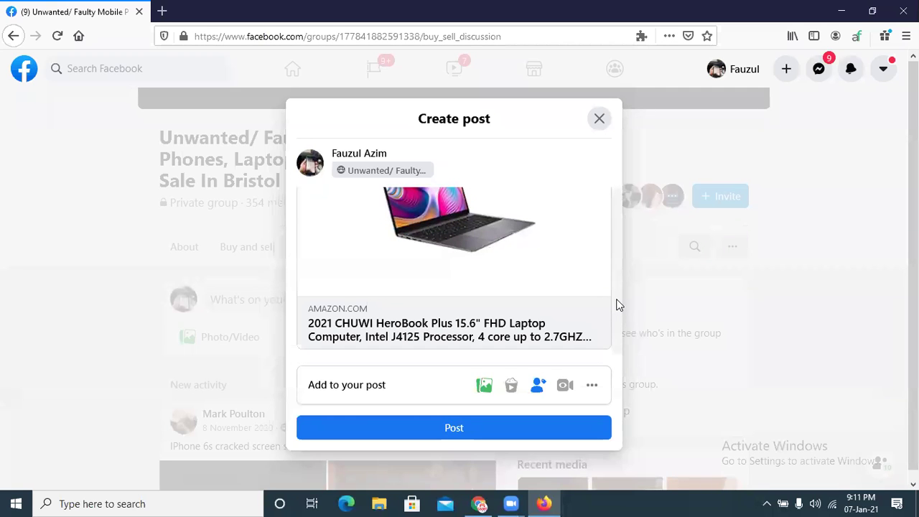
scroll(617, 302, "up", 5)
left_click_drag(414, 330, 299, 334)
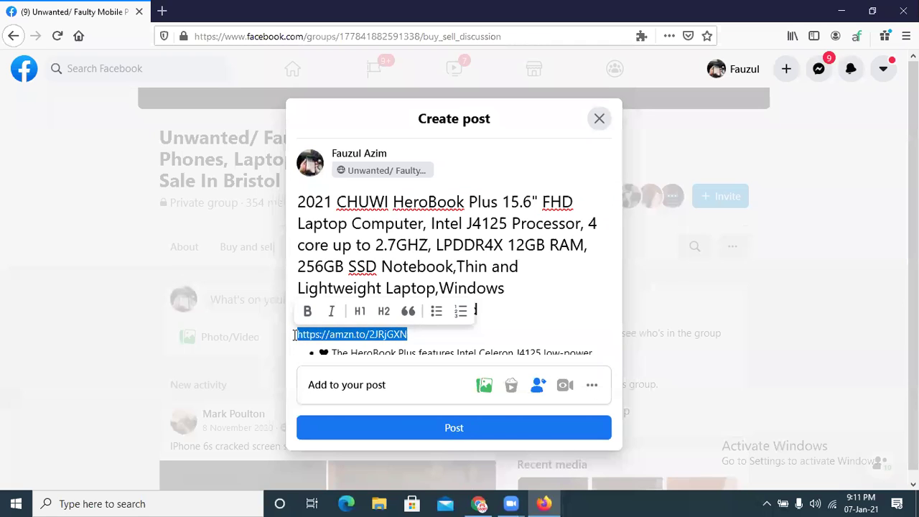
key("BackSpace")
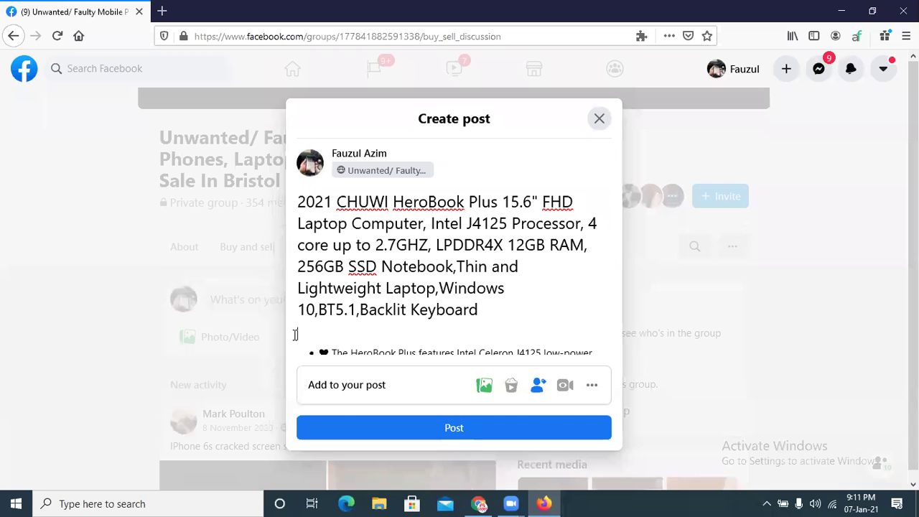
key("ctrl+v")
left_click_drag(616, 268, 601, 352)
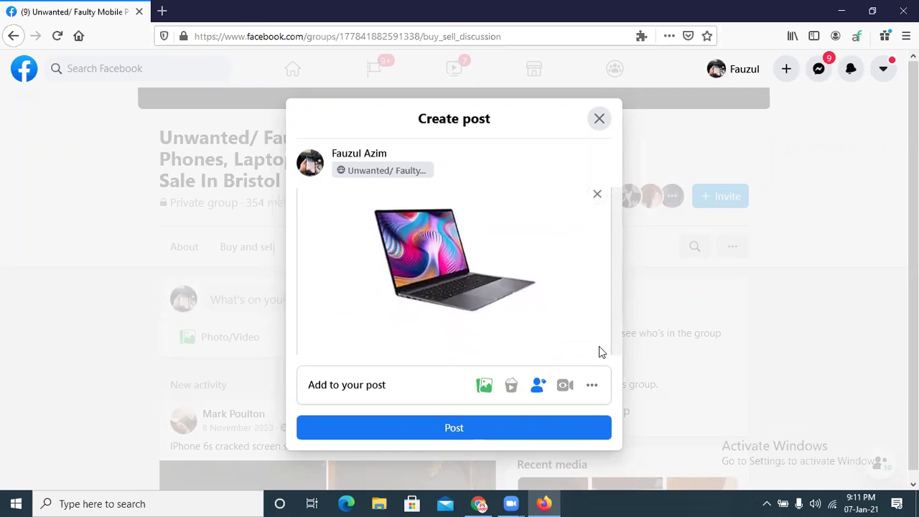
left_click(504, 429)
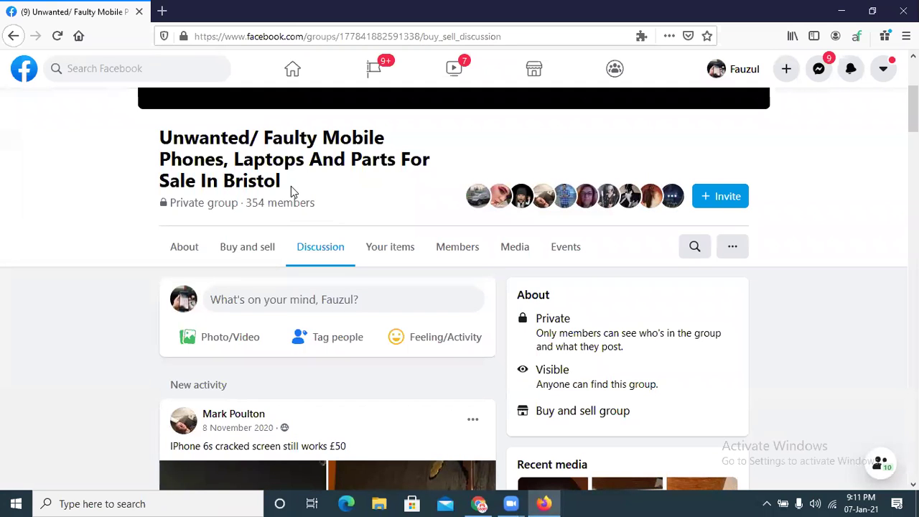
Open the group's pending posts to check the status of the submitted CHUWI laptop post
scroll(913, 107, "up", 3)
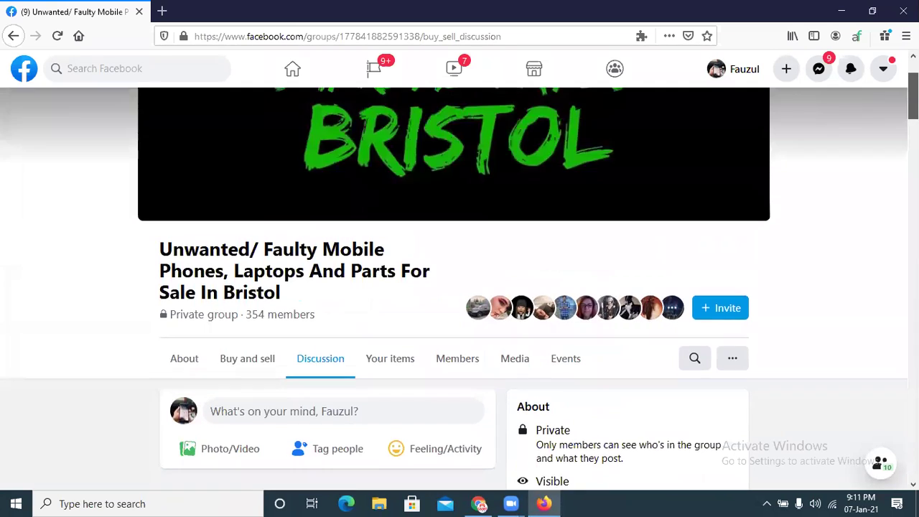
scroll(913, 108, "up", 3)
scroll(913, 108, "down", 4)
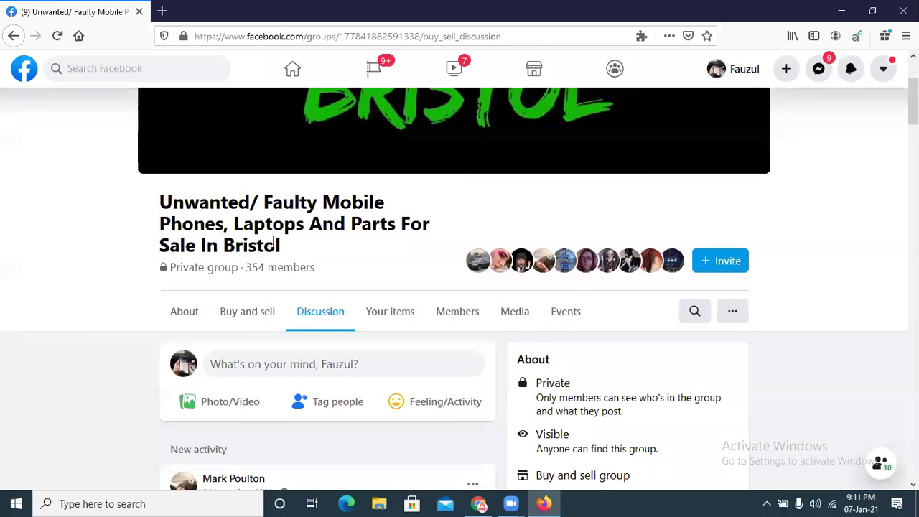
left_click_drag(305, 226, 234, 225)
left_click(323, 242)
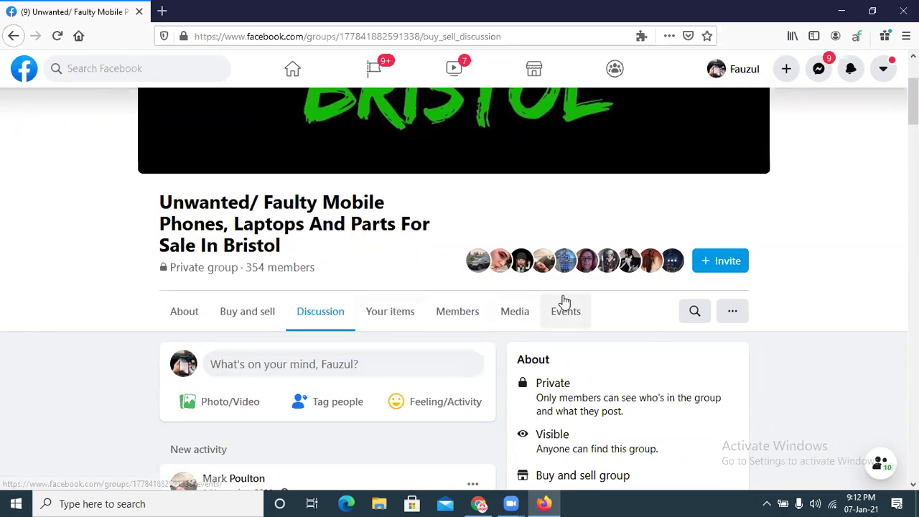
left_click(734, 317)
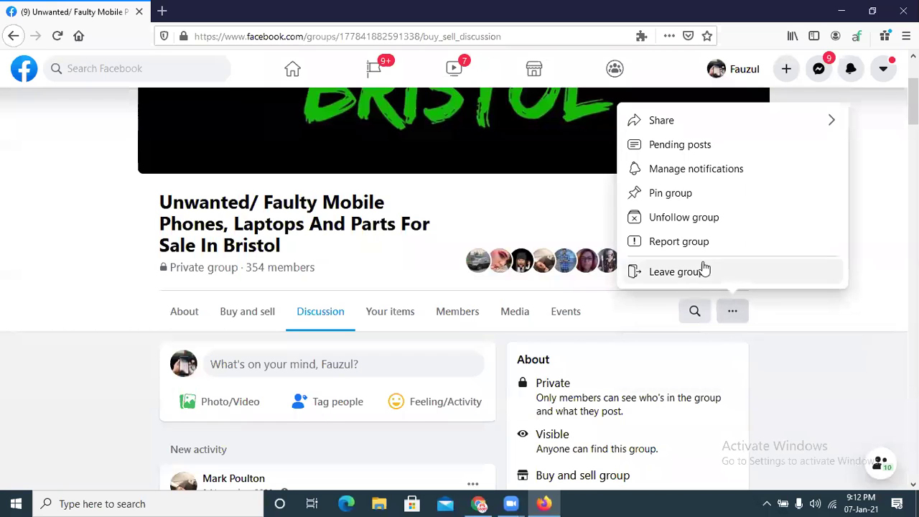
left_click(681, 146)
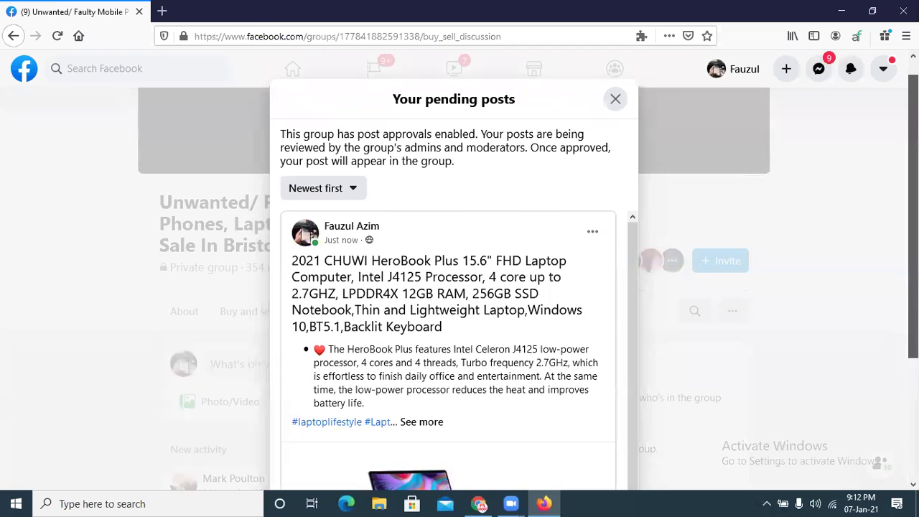
Review the pending CHUWI HeroBook Plus laptop post and close the pending posts list
scroll(646, 216, "down", 3)
scroll(635, 208, "down", 2)
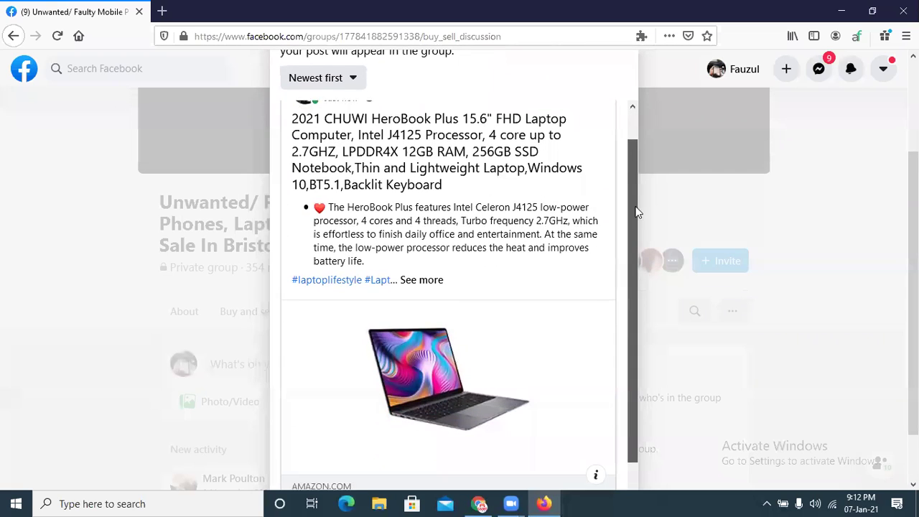
scroll(625, 141, "up", 2)
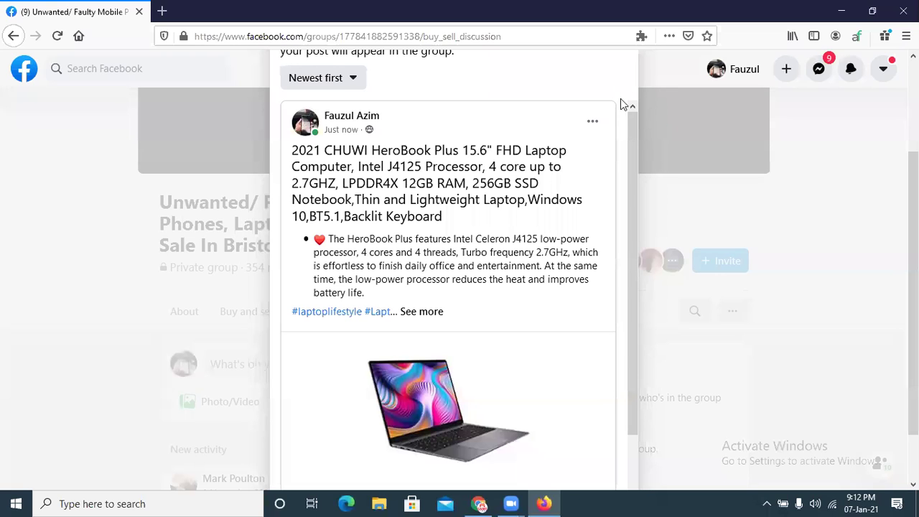
scroll(622, 102, "up", 2)
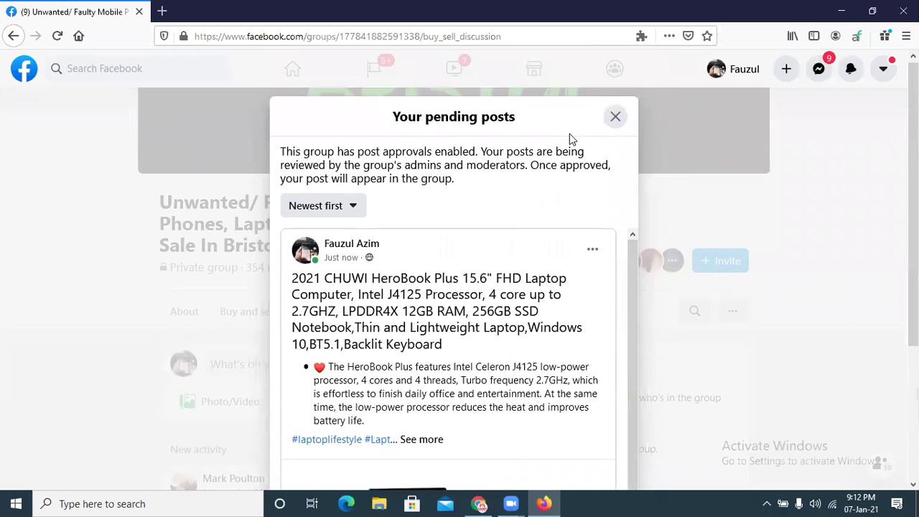
left_click(615, 117)
Open the Unwanted/ Faulty Mobile Phones group from its join-approval notification and look through its Buy and sell listings
left_click(851, 70)
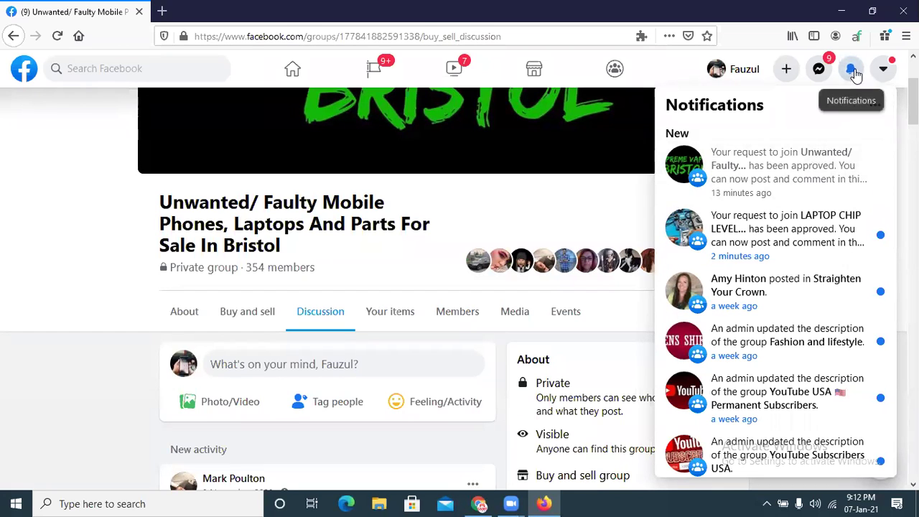
left_click(853, 73)
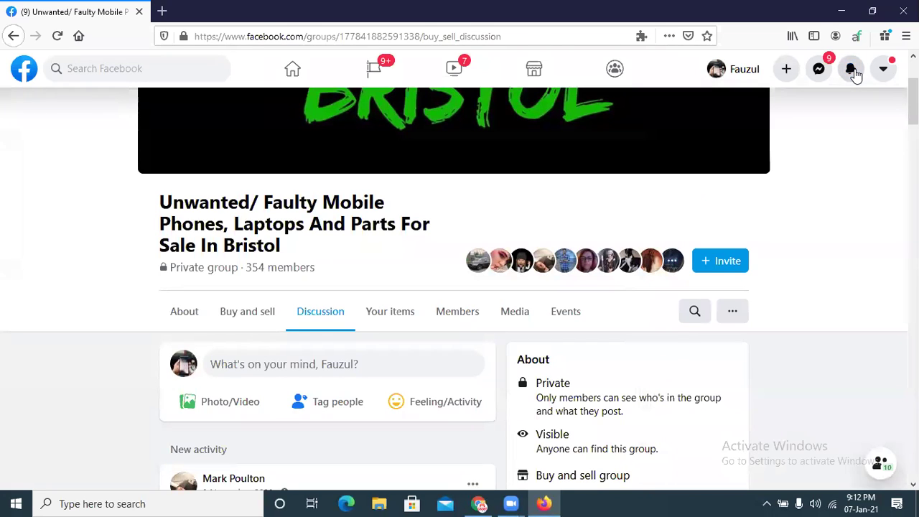
left_click(854, 73)
left_click(796, 178)
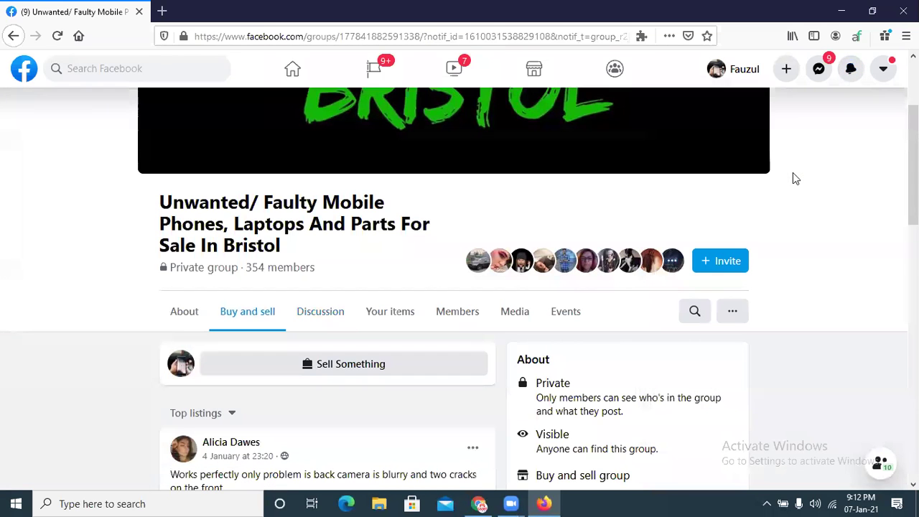
scroll(793, 178, "down", 5)
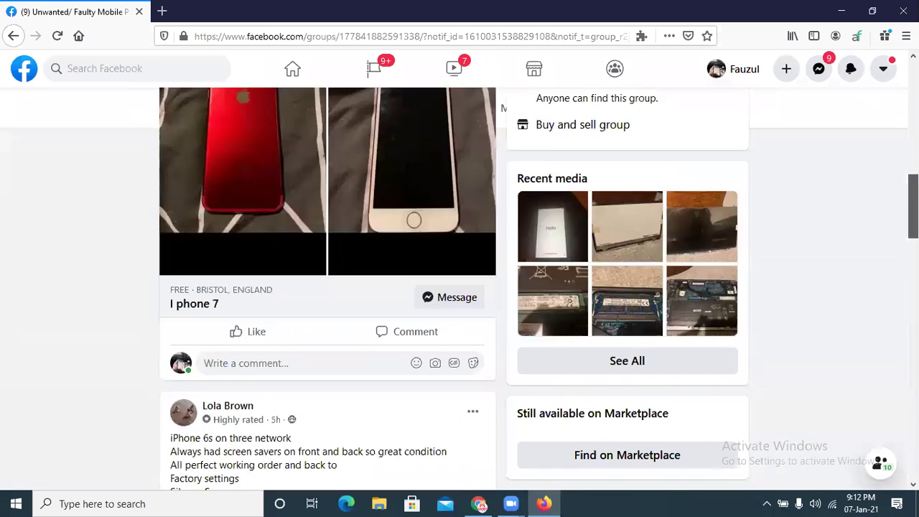
scroll(460, 287, "up", 5)
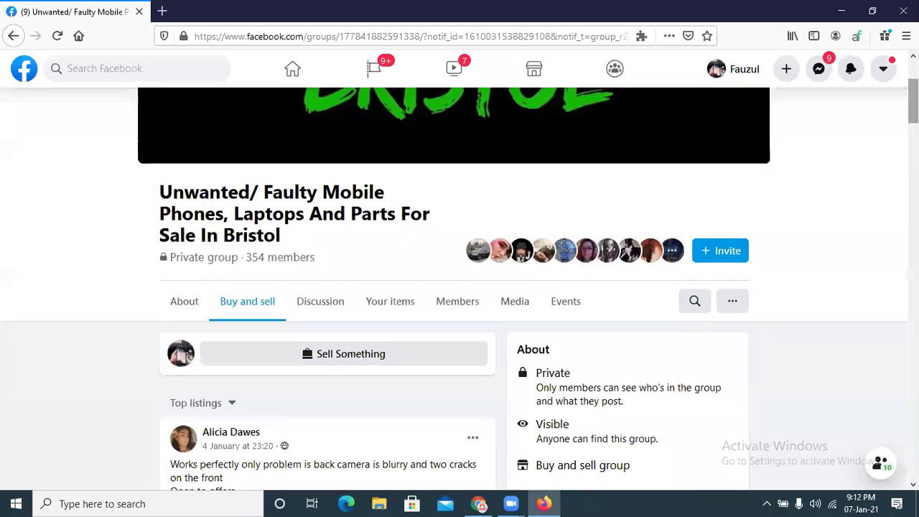
Switch to Chrome and review the recorded group entries in the Computer spreadsheet
left_click(478, 503)
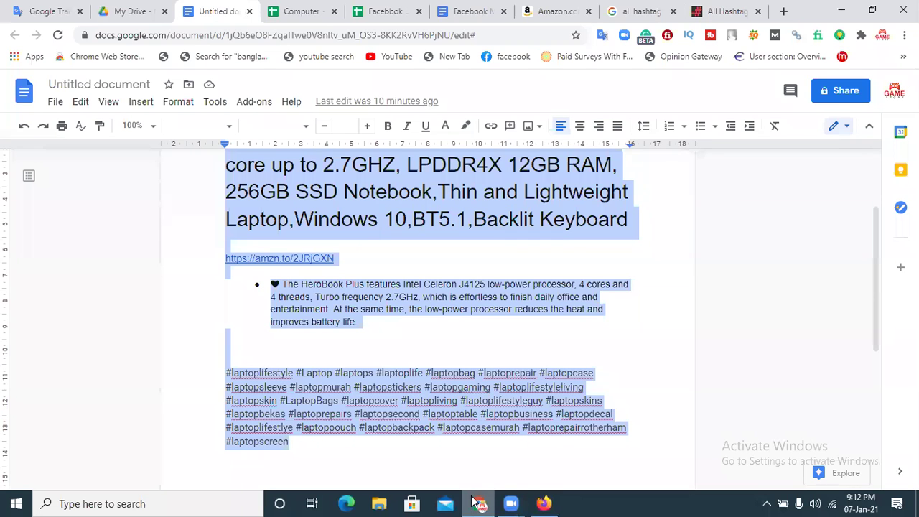
left_click(450, 8)
left_click(307, 10)
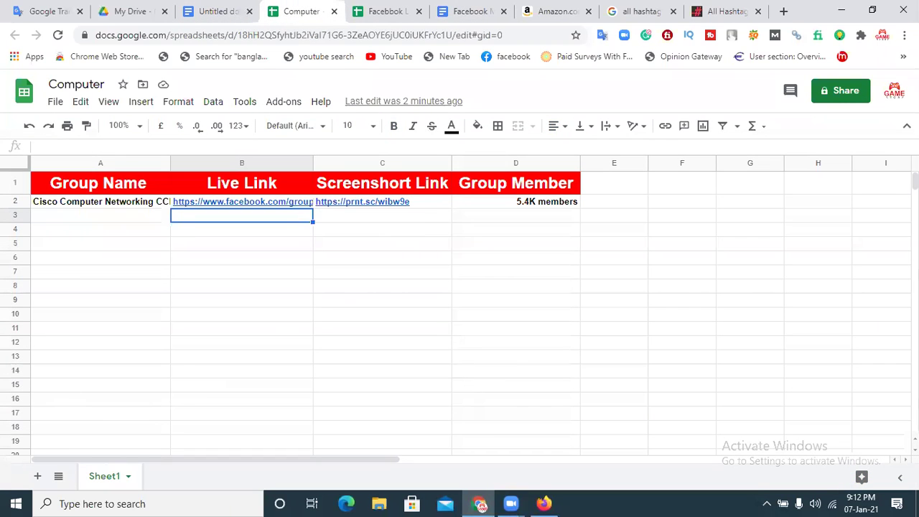
scroll(460, 308, "down", 3)
scroll(459, 309, "up", 3)
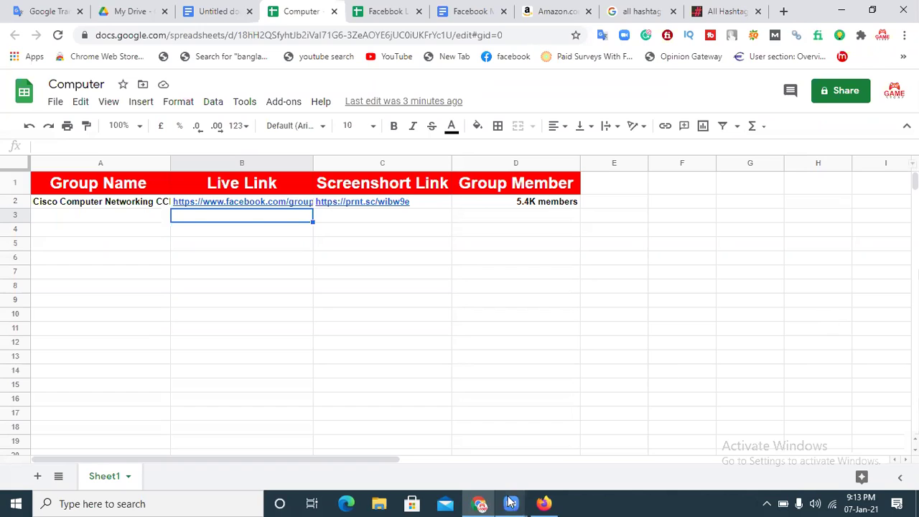
left_click(544, 504)
left_click(850, 70)
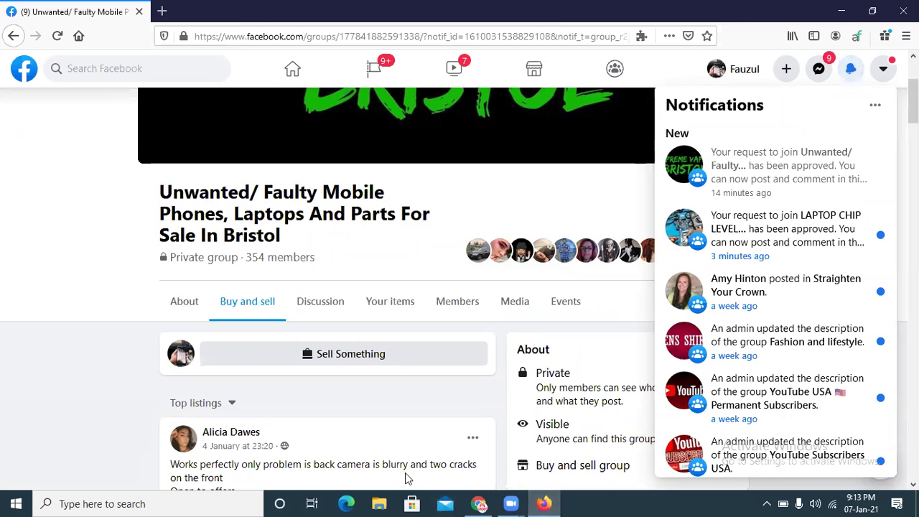
left_click(478, 503)
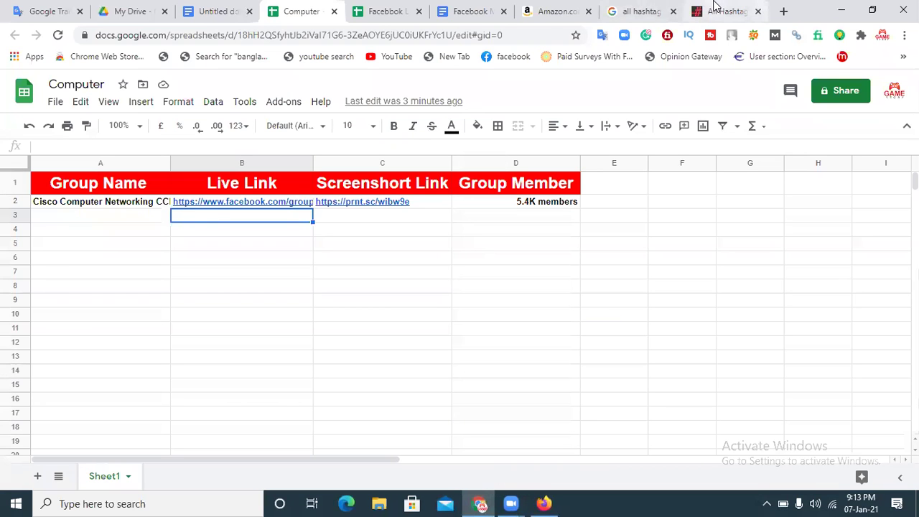
left_click(646, 10)
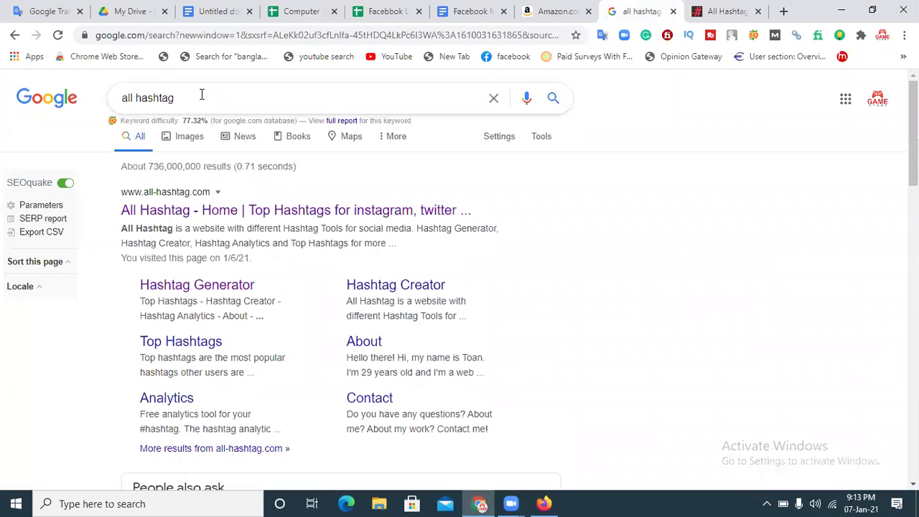
Replace the Amazon laptop page with Google's home page and search for "best car"
left_click(564, 11)
left_click(174, 37)
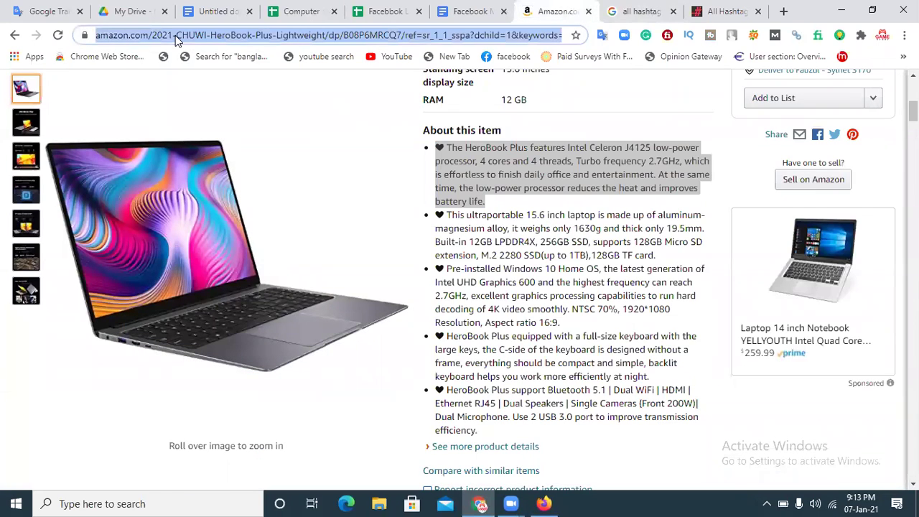
type("goo")
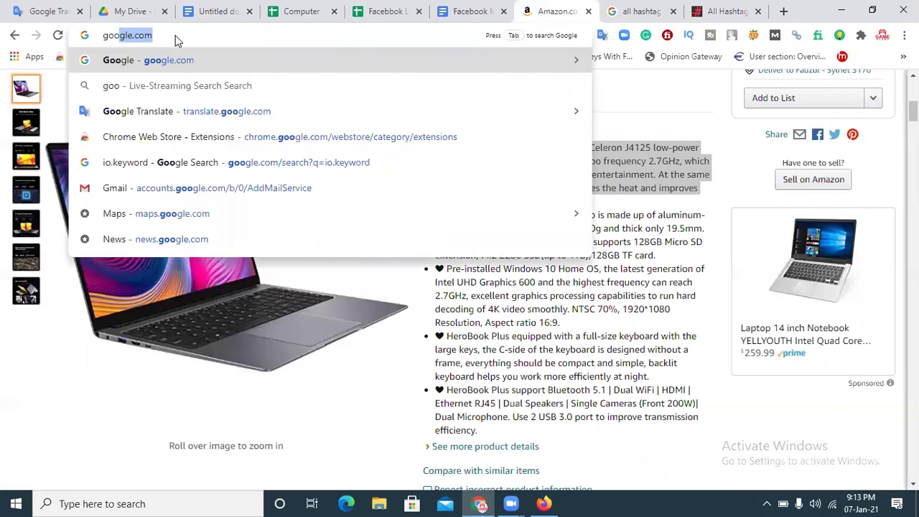
key("Return")
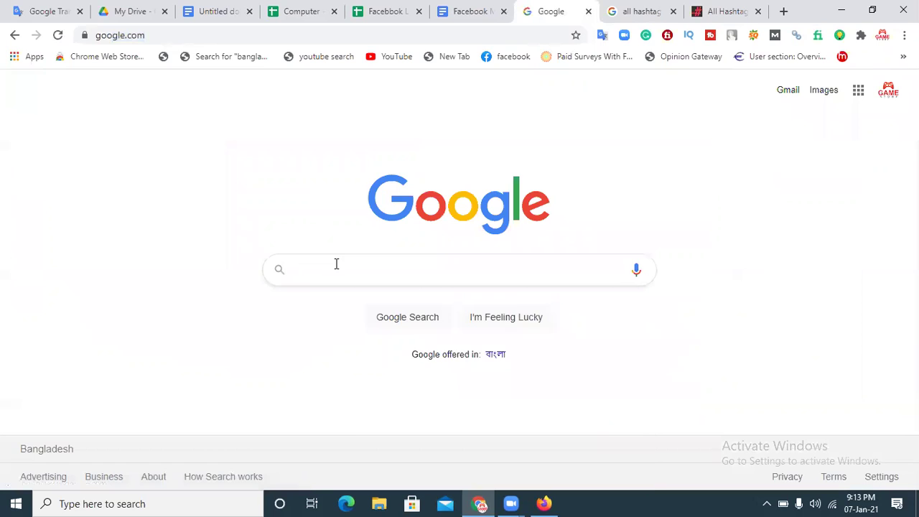
left_click(336, 265)
type("best")
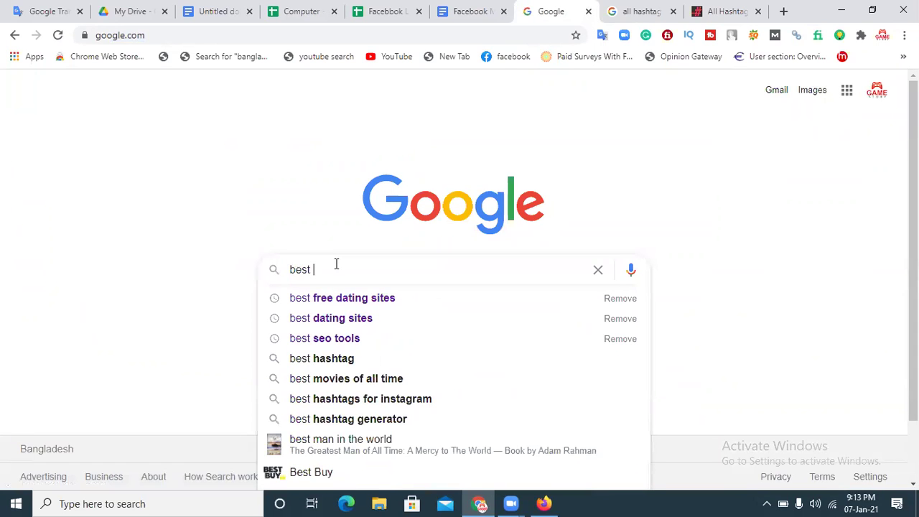
type(" car")
key("Return")
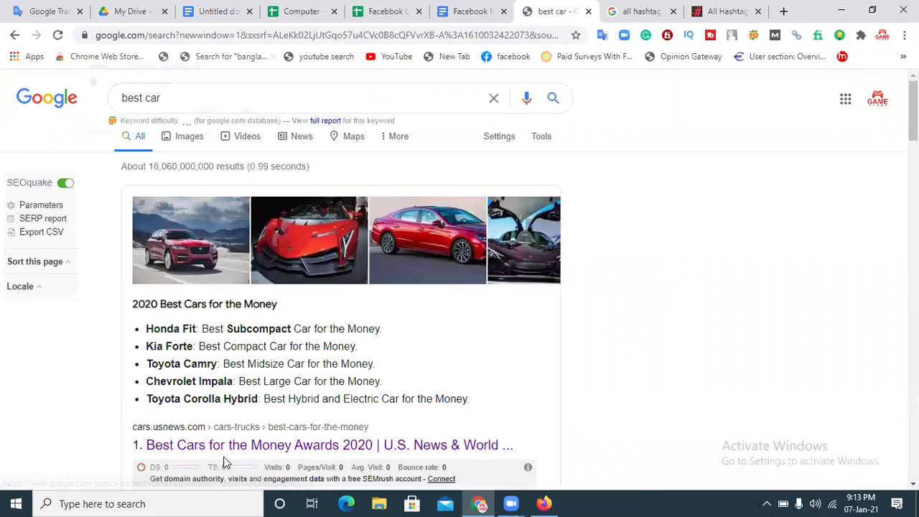
Open the U.S. News Best Cars for the Money article and go from it to the 2020 Hyundai Santa Fe page
left_click(235, 444)
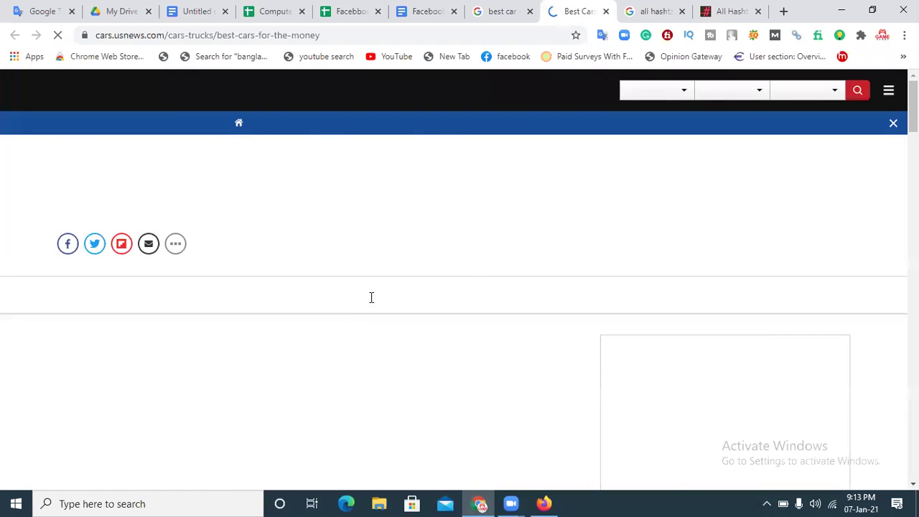
scroll(654, 248, "down", 3)
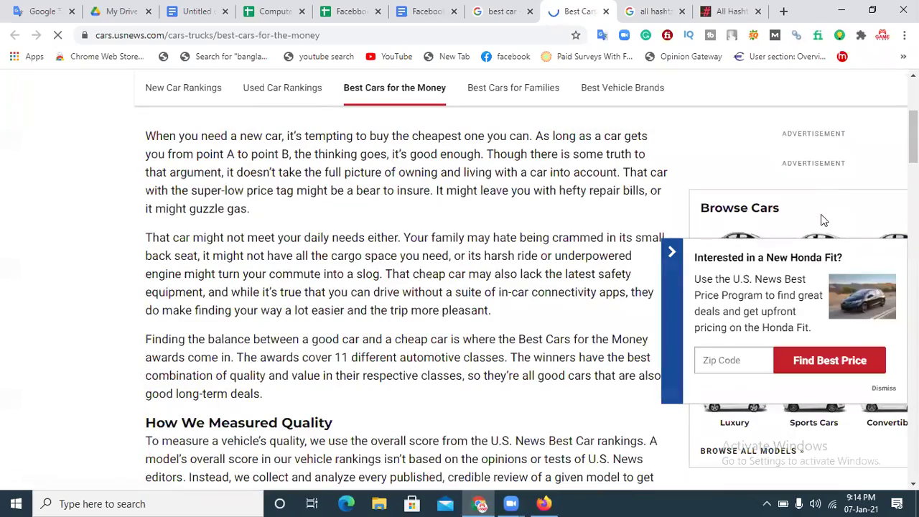
scroll(823, 219, "down", 2)
scroll(228, 270, "down", 9)
left_click(229, 271)
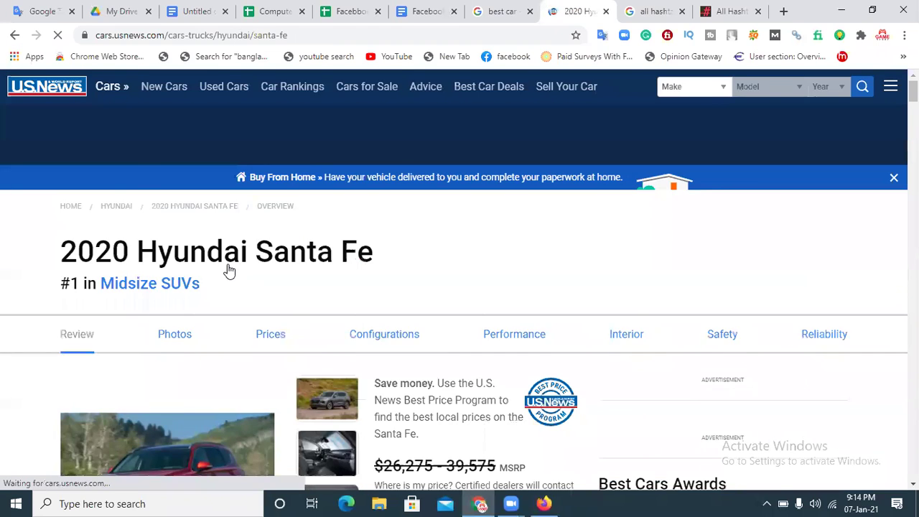
Open the exterior photos of the 2020 Hyundai Santa Fe and view the first picture
scroll(809, 139, "down", 4)
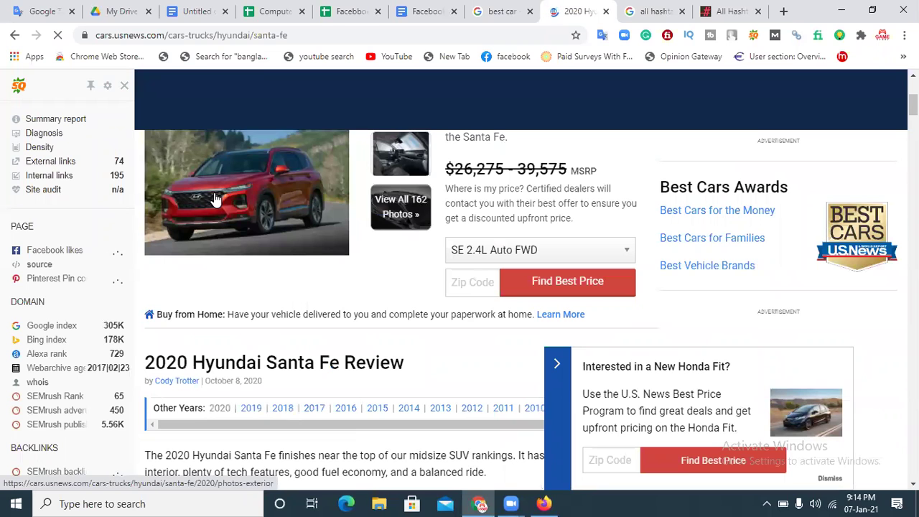
left_click(216, 199)
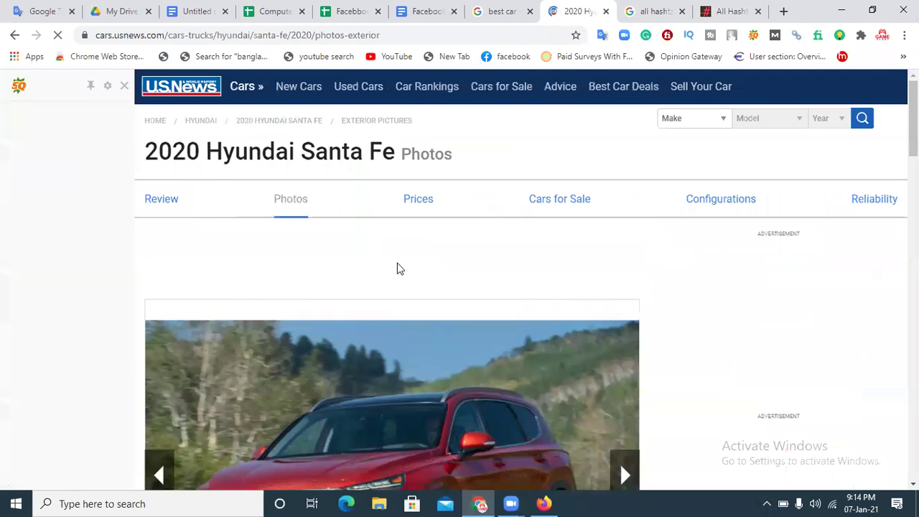
scroll(400, 269, "down", 3)
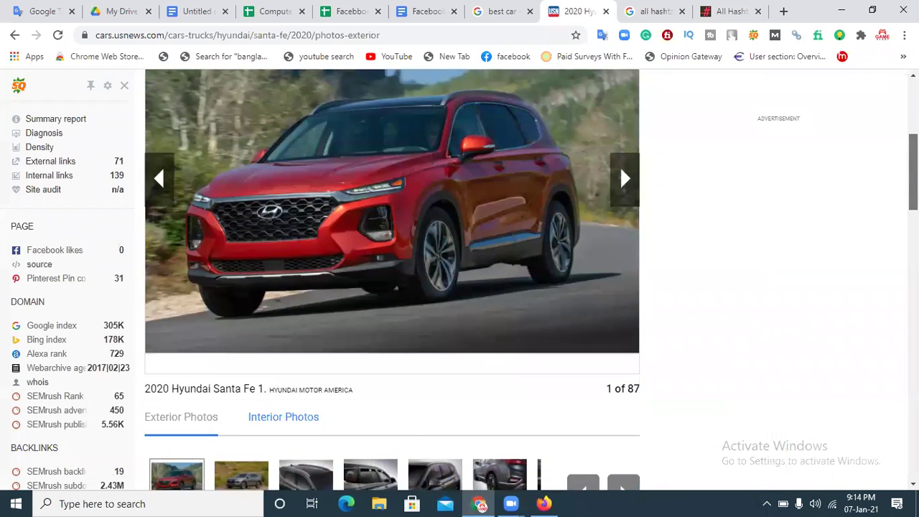
scroll(735, 183, "up", 1)
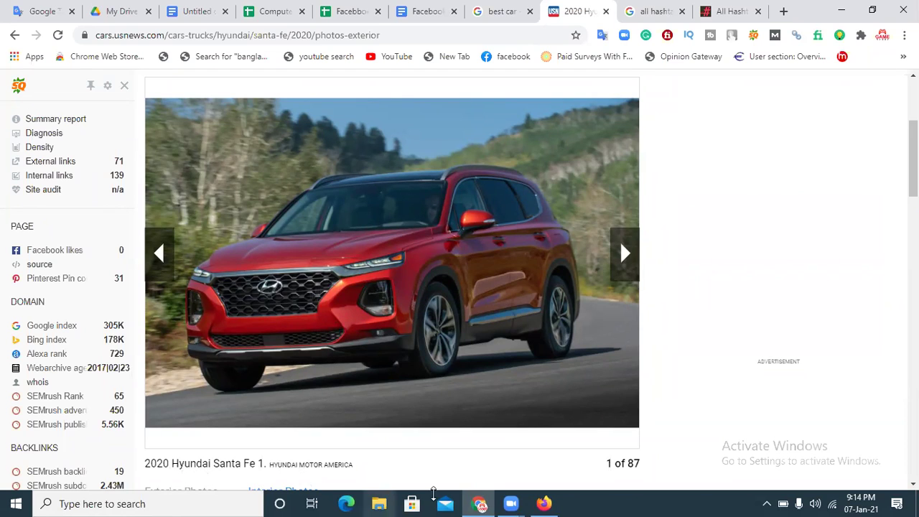
Switch to Firefox, search Facebook for "car group in usa", limit the results to groups and browse them
left_click(550, 502)
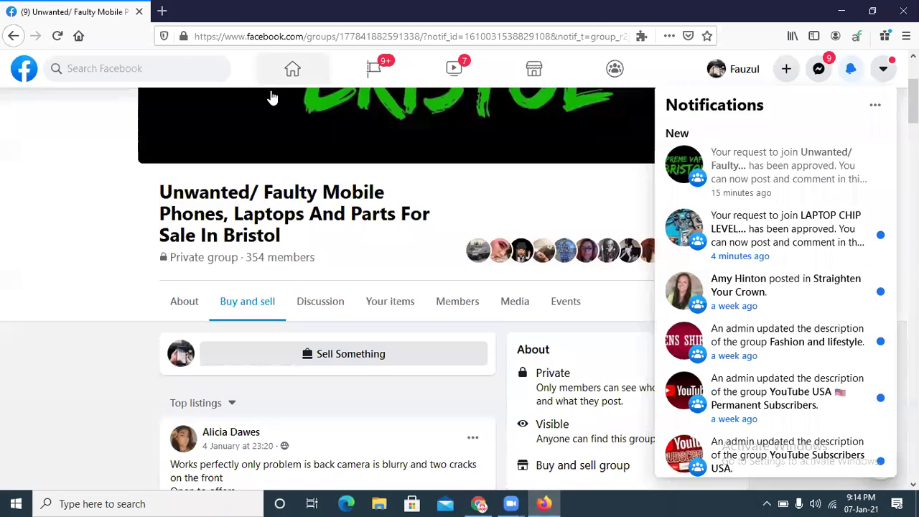
left_click(185, 66)
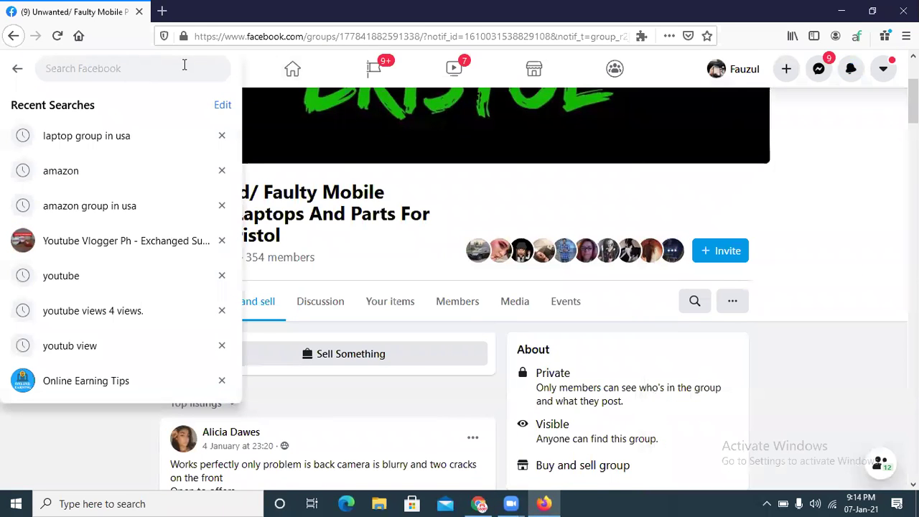
type("car group")
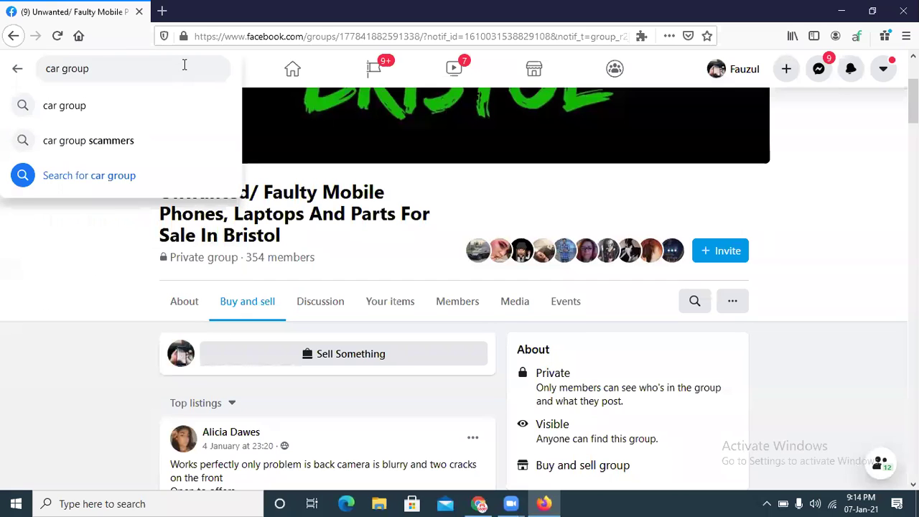
type(" in usa")
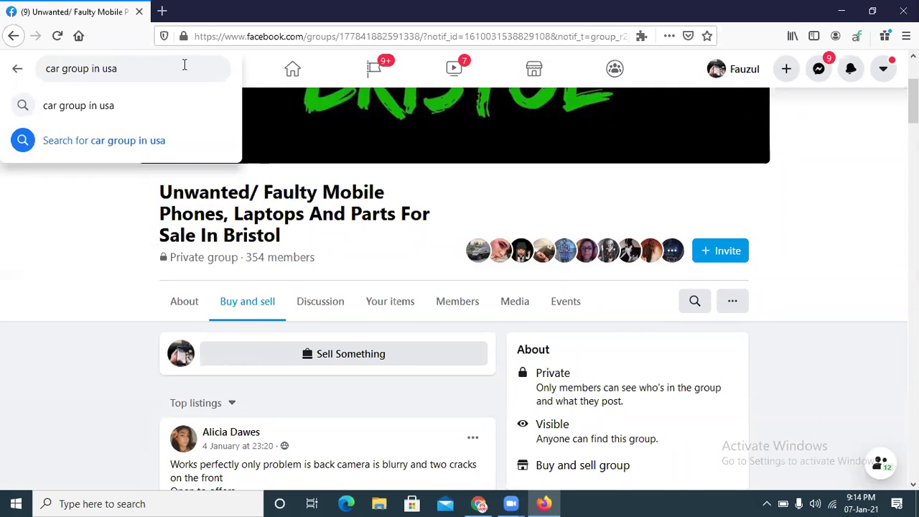
key("Return")
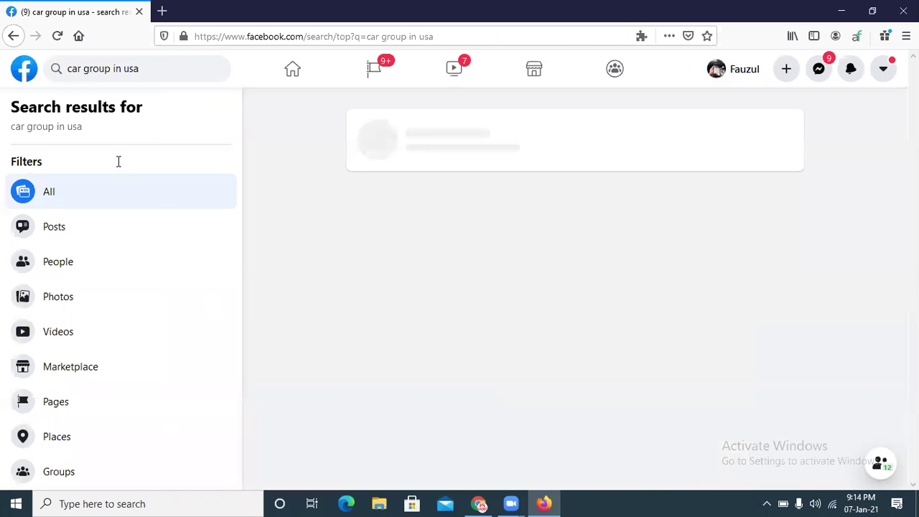
left_click(84, 475)
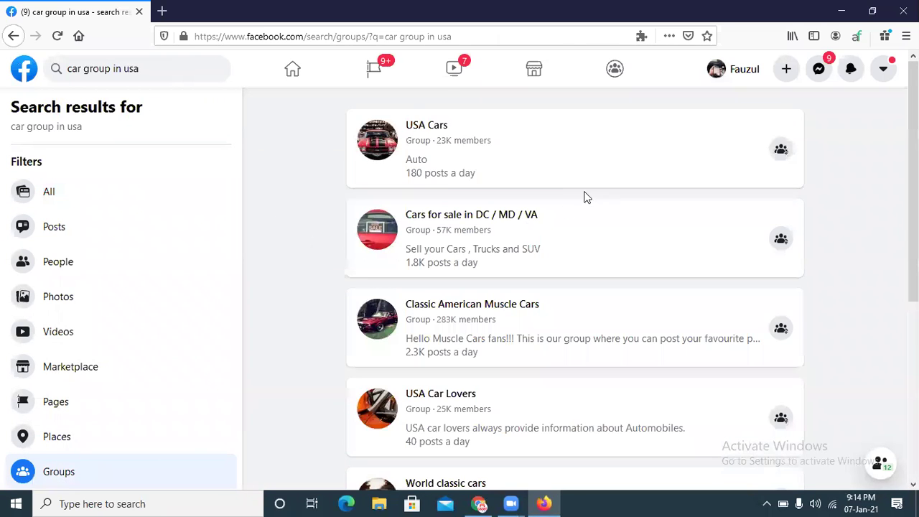
scroll(914, 143, "down", 2)
scroll(575, 287, "down", 5)
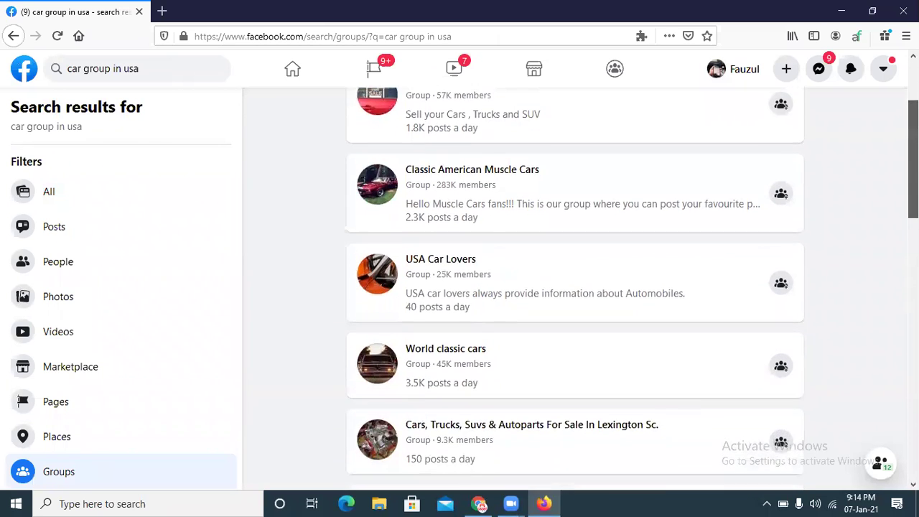
scroll(575, 287, "down", 6)
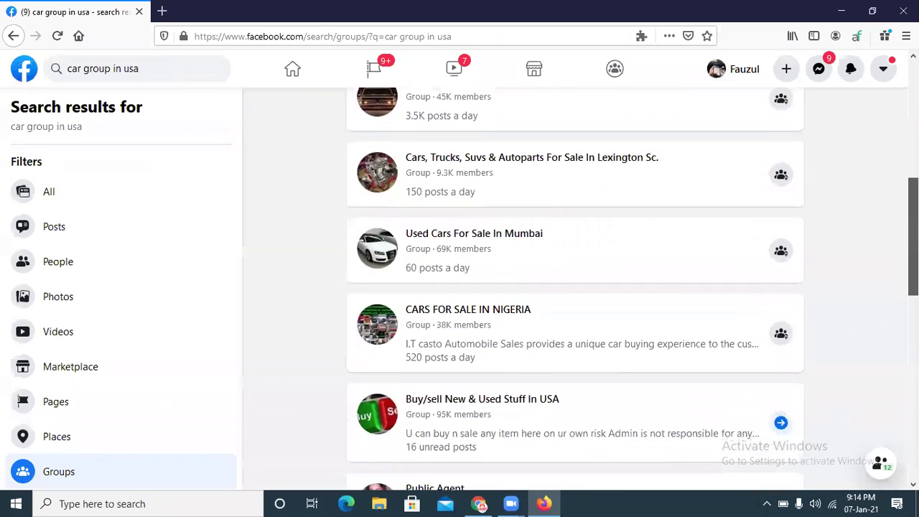
scroll(723, 239, "down", 12)
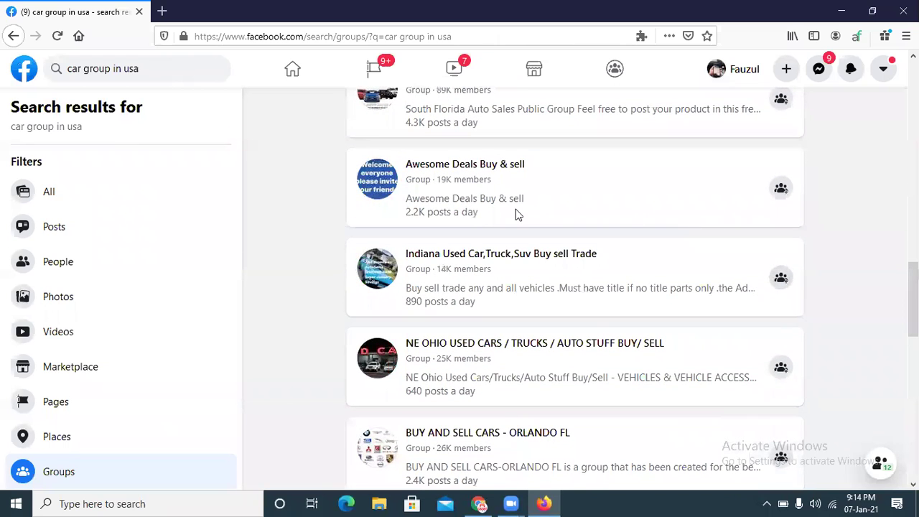
Look through more of the car groups in the Facebook results and return to the first ones
scroll(914, 306, "down", 1)
scroll(575, 287, "down", 7)
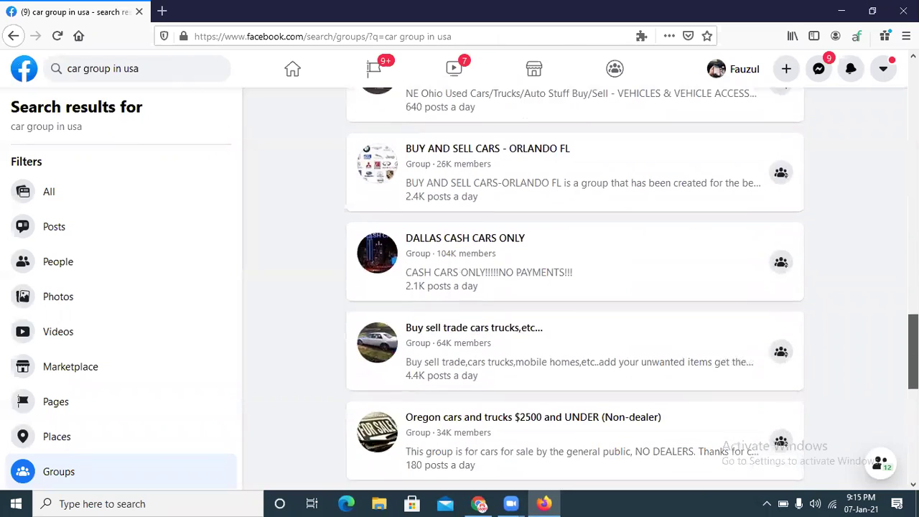
scroll(575, 288, "up", 20)
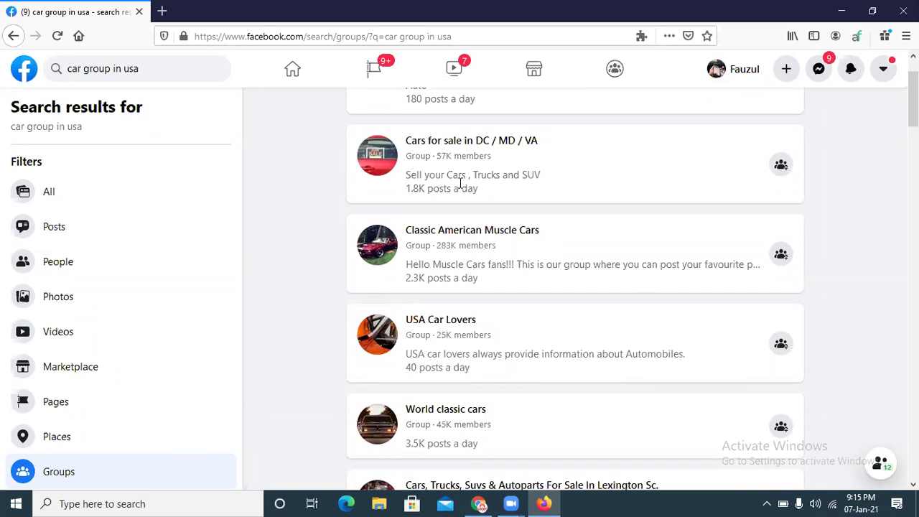
Switch to Chrome and copy the word "hyundai" from the web address of the Santa Fe exterior photos page
left_click(478, 504)
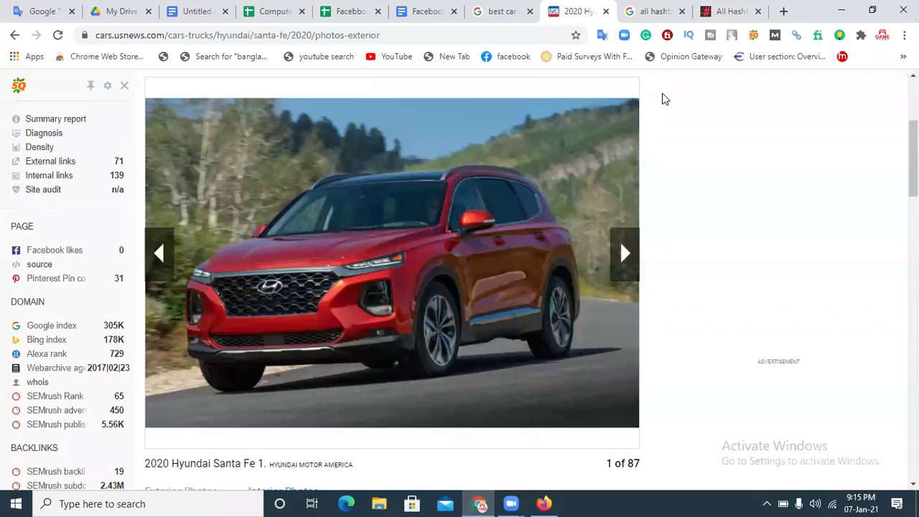
left_click(719, 11)
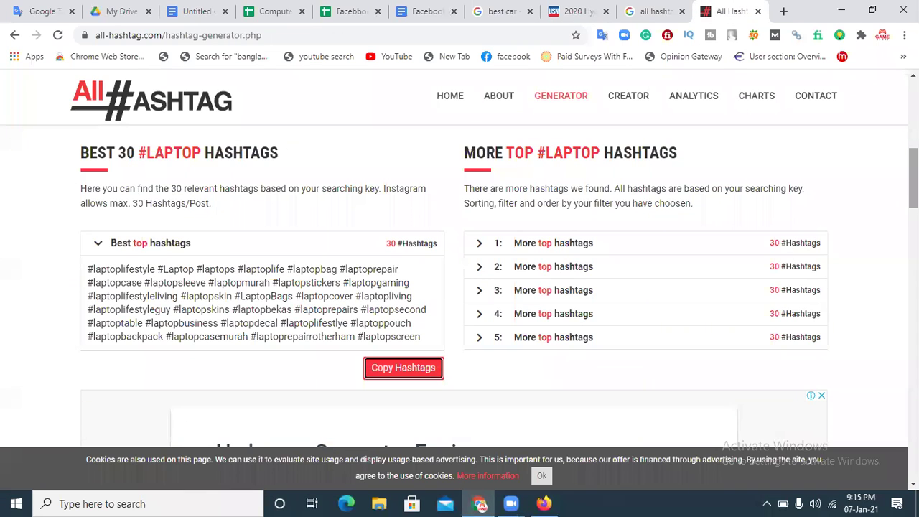
scroll(496, 320, "up", 5)
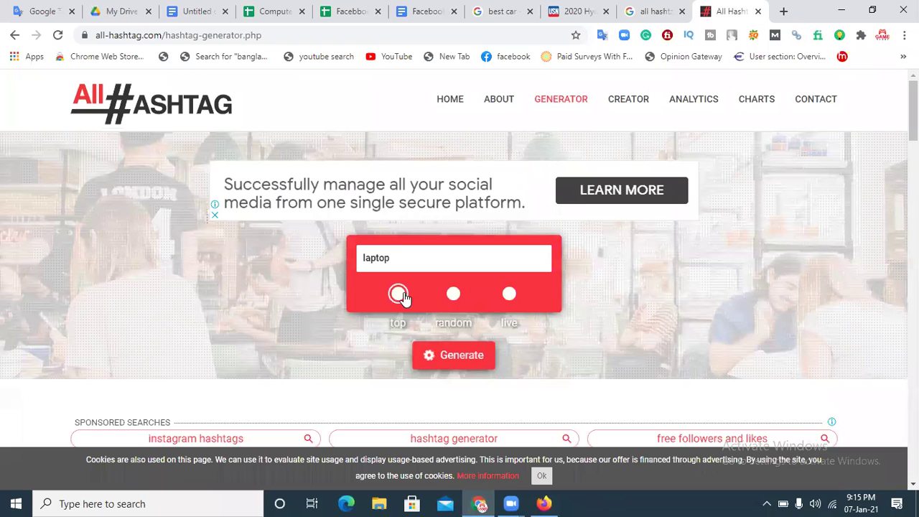
double_click(396, 261)
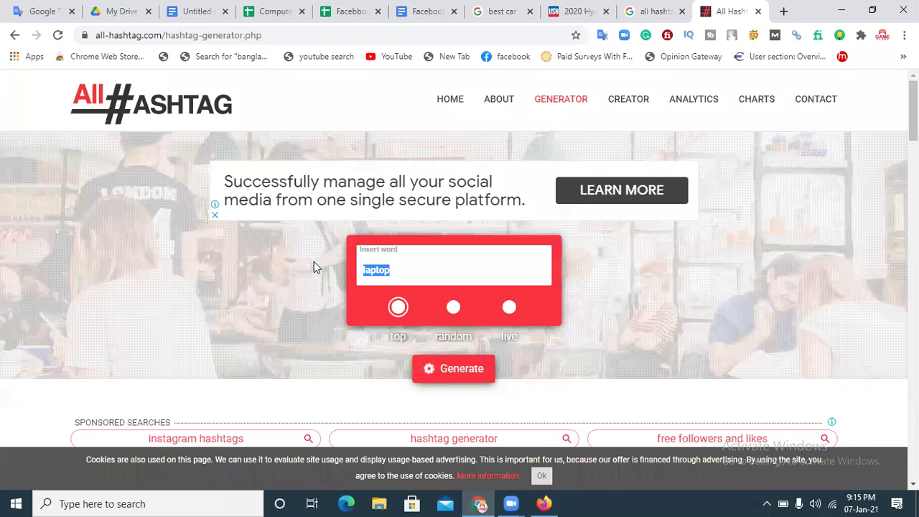
left_click(568, 9)
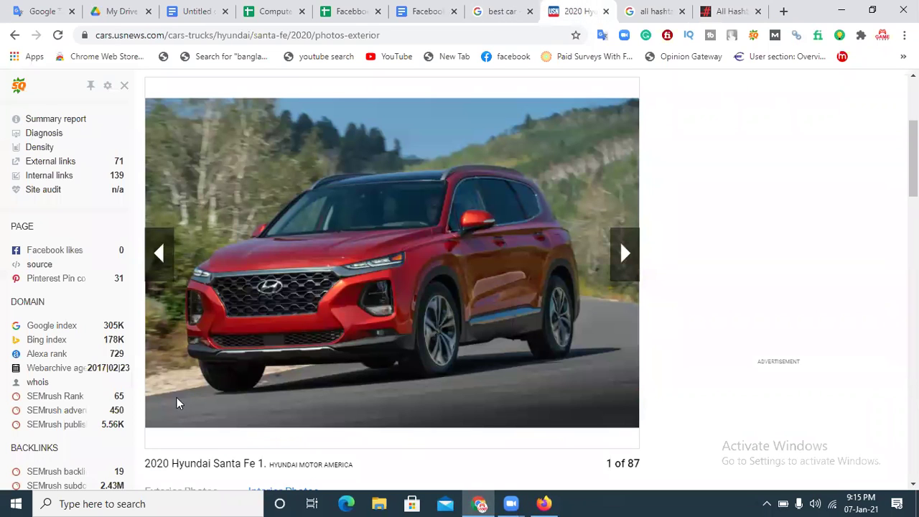
left_click_drag(213, 469, 185, 466)
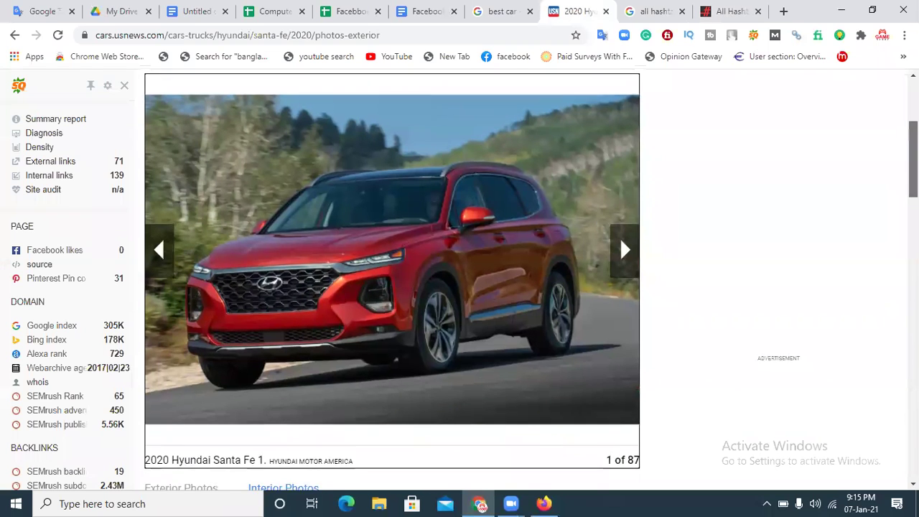
scroll(620, 237, "down", 4)
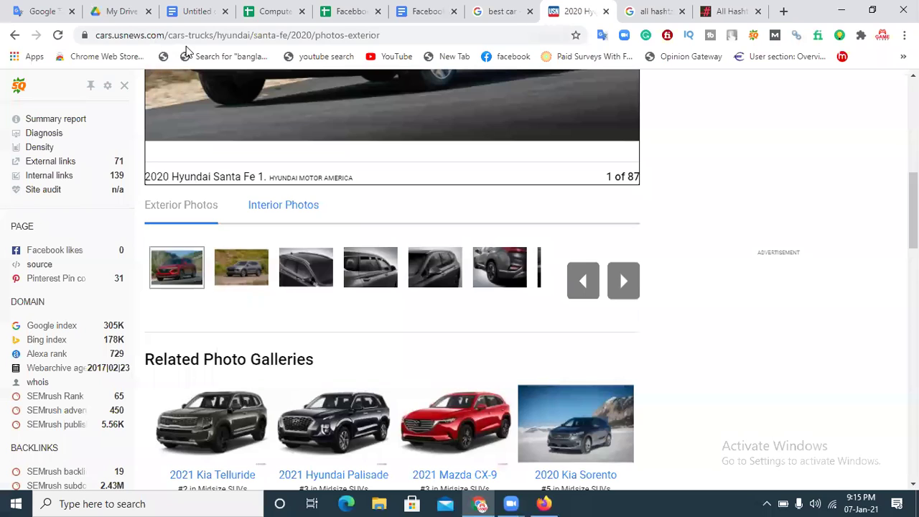
left_click_drag(251, 35, 216, 35)
key("ctrl+c")
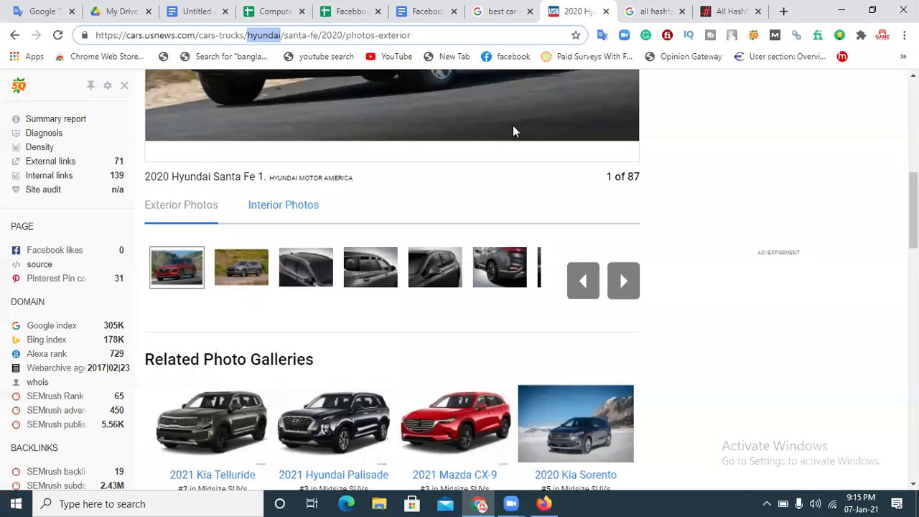
Generate top hashtags for "hyundai" in the All Hashtag generator and select the whole best hashtags list
left_click(729, 11)
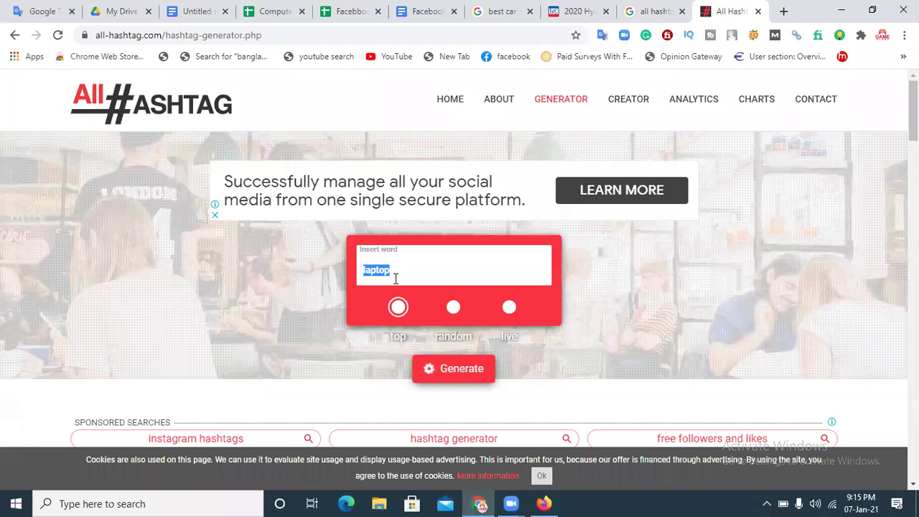
key("ctrl+v")
left_click(422, 368)
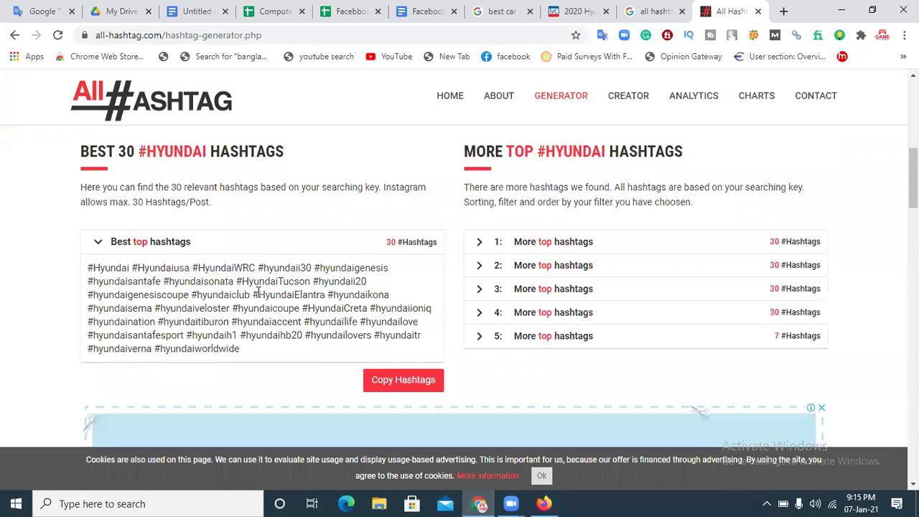
left_click_drag(251, 352, 77, 274)
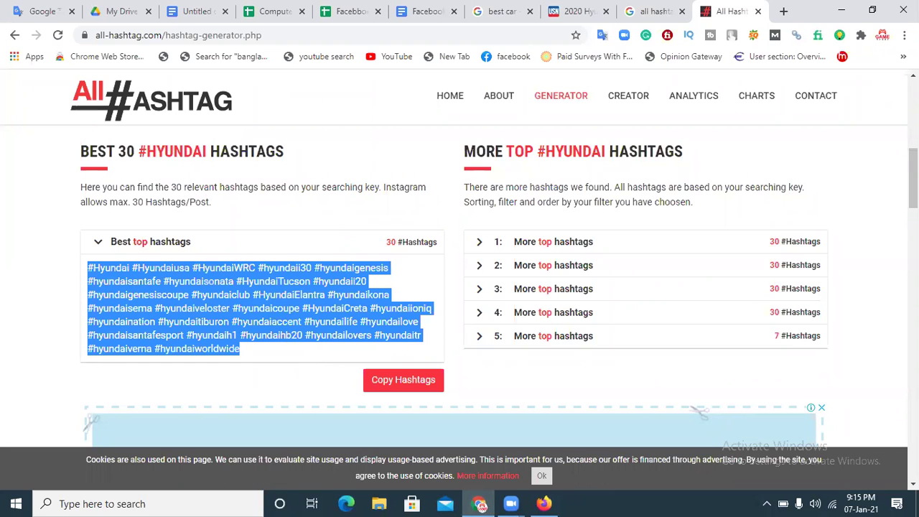
Replace the keyword with "tiktok" and generate its top hashtags
left_click_drag(914, 178, 914, 110)
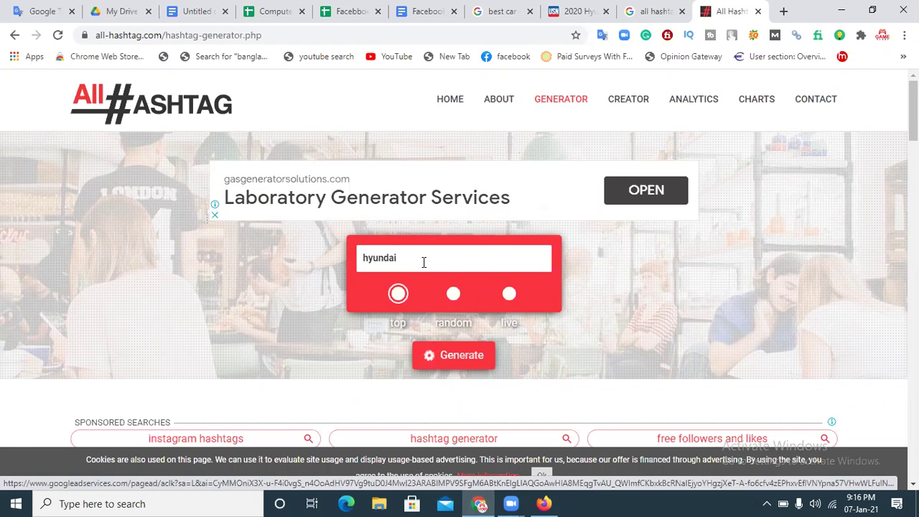
left_click_drag(417, 257, 358, 264)
type("tiktok")
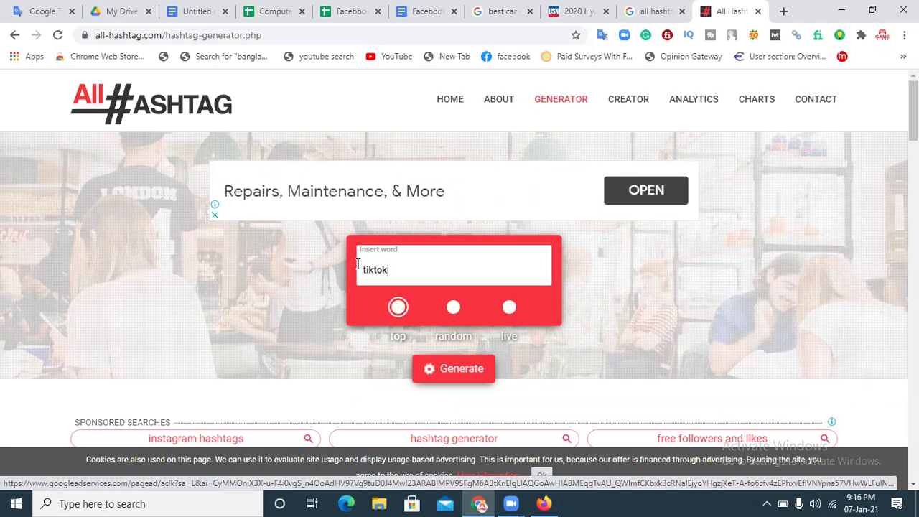
left_click(458, 374)
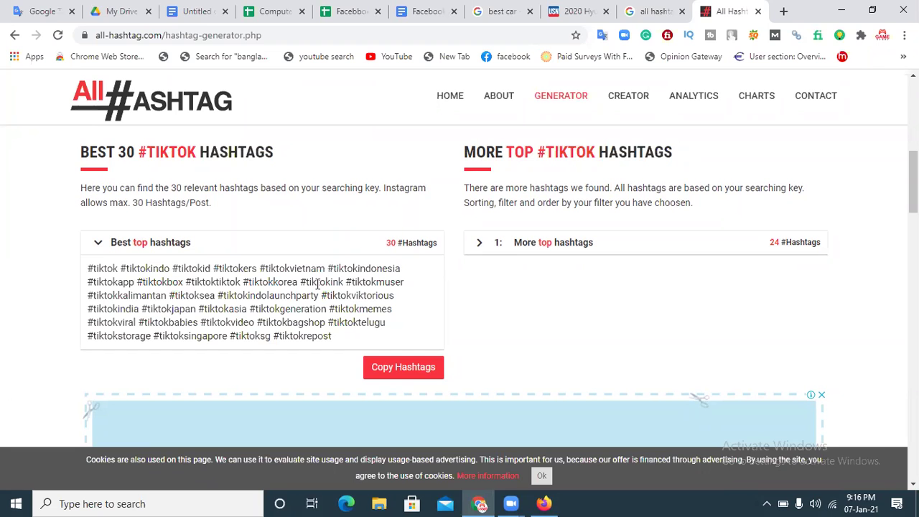
Generate top hashtags for the keyword "shirt" and look through its top and similar hashtag lists
scroll(912, 173, "up", 2)
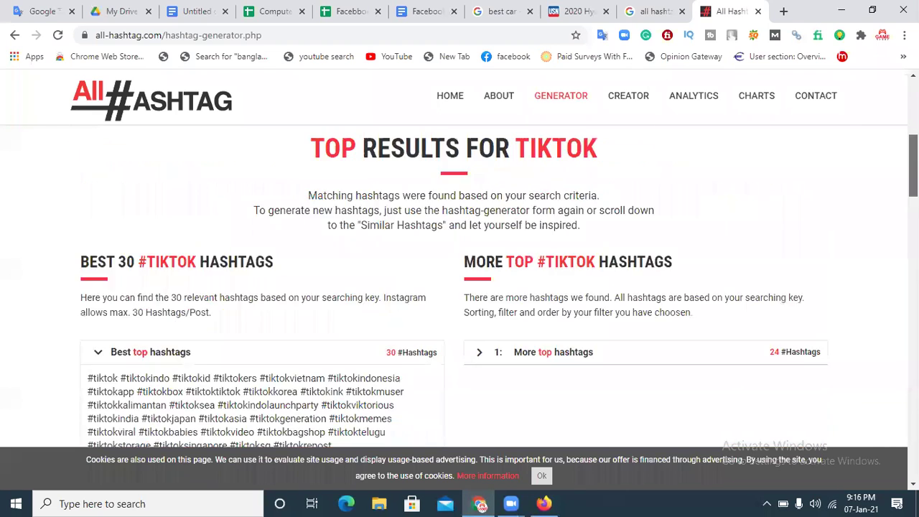
scroll(913, 172, "up", 5)
left_click_drag(394, 269, 289, 266)
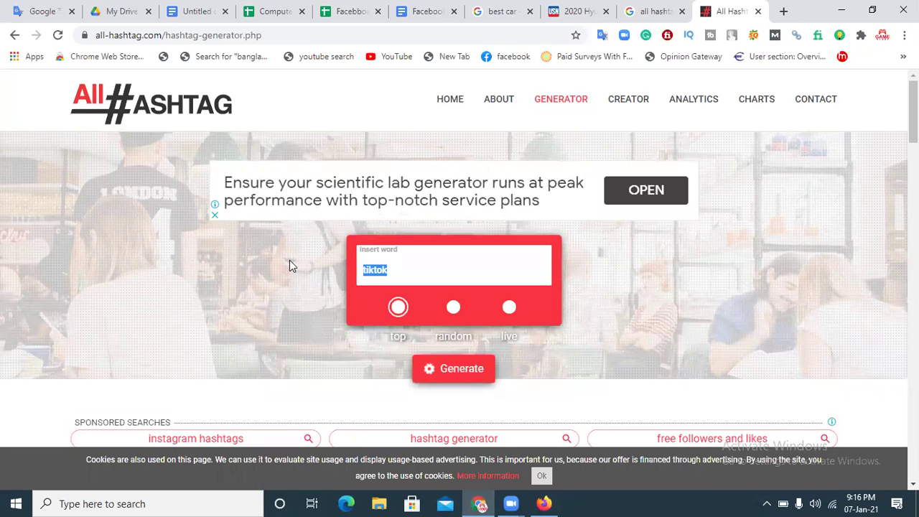
type("shirt")
left_click(466, 379)
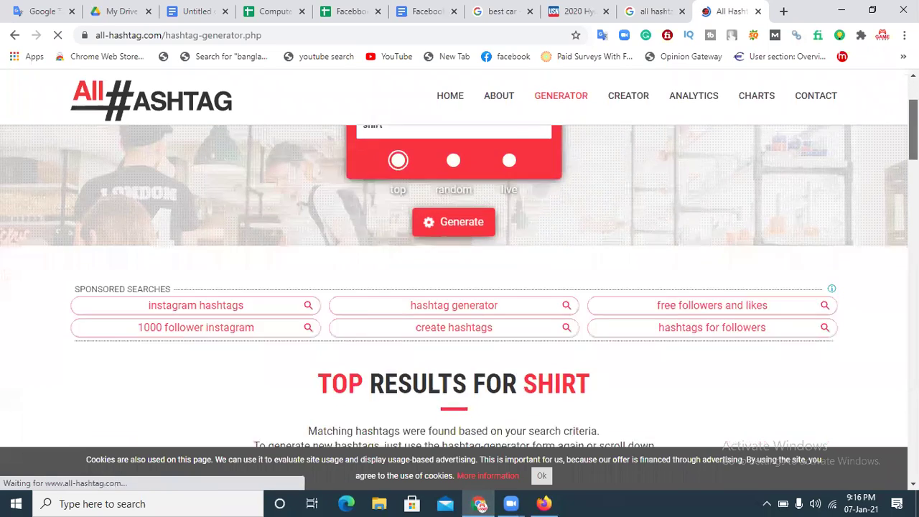
scroll(120, 340, "down", 8)
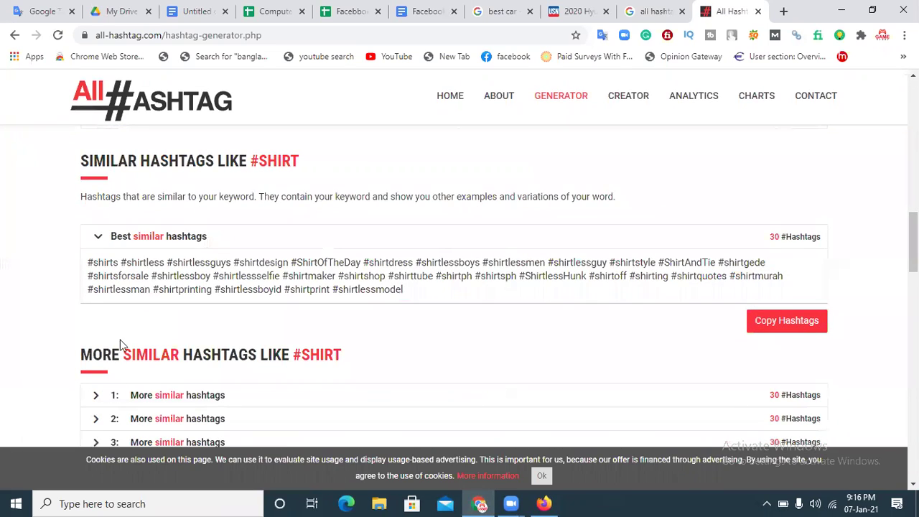
scroll(913, 244, "down", 2)
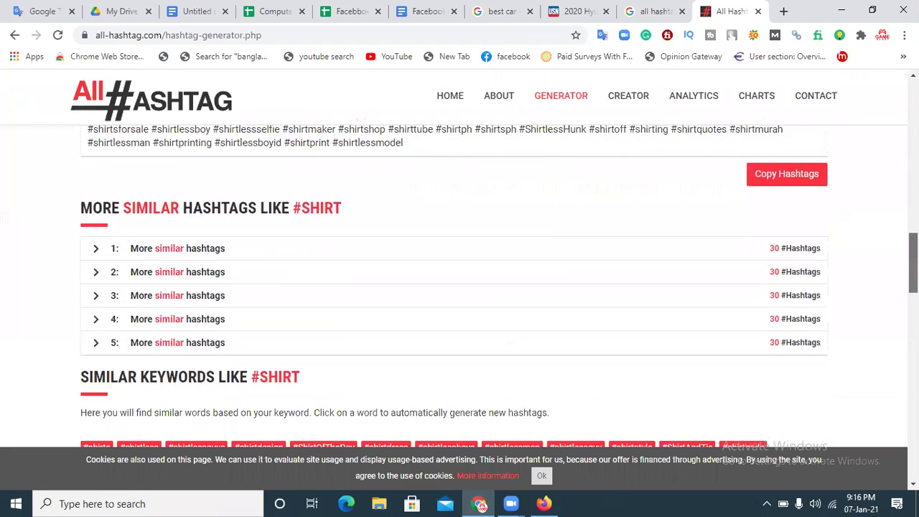
scroll(248, 239, "up", 8)
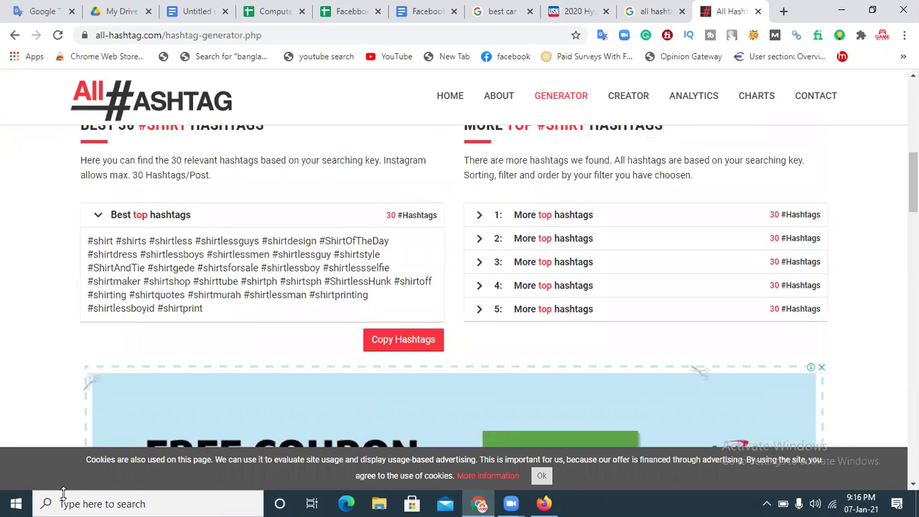
Switch to Firefox and view the first car groups in the Facebook results again
left_click(544, 504)
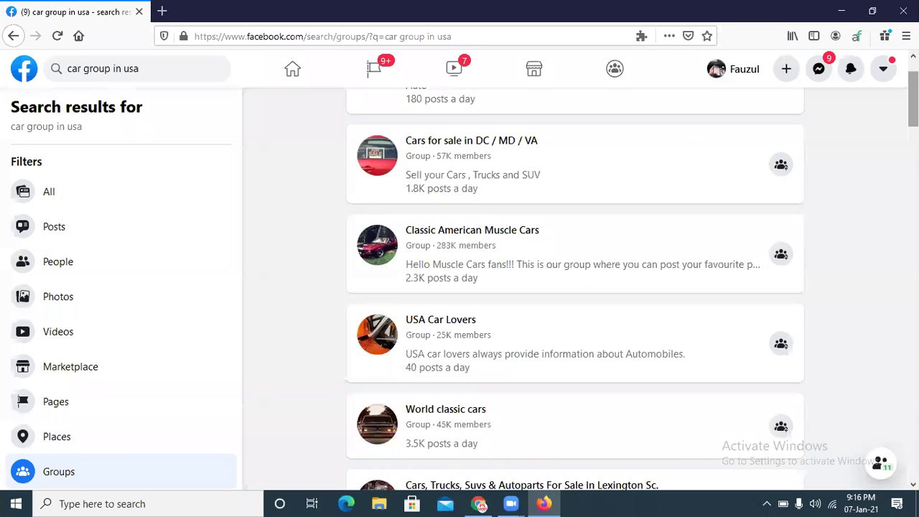
scroll(574, 287, "up", 2)
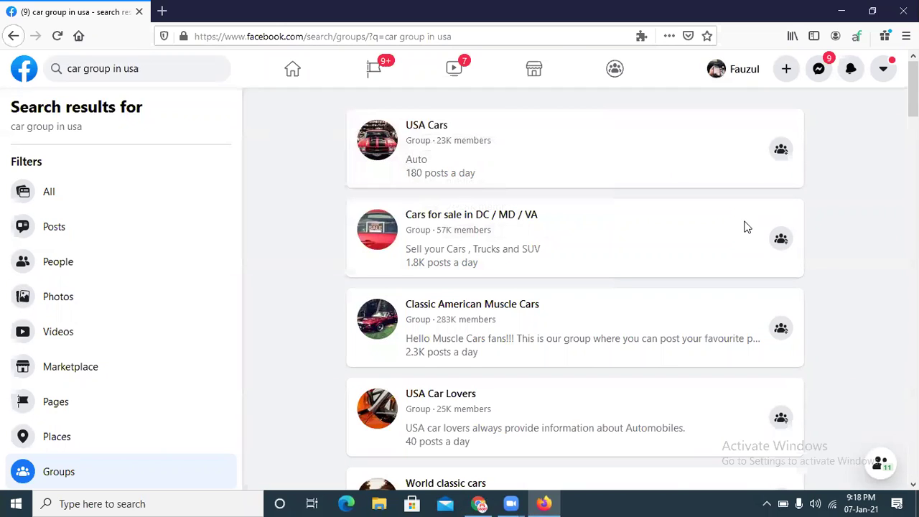
Switch back to Chrome and open the Computer spreadsheet holding the recorded group details
left_click(479, 503)
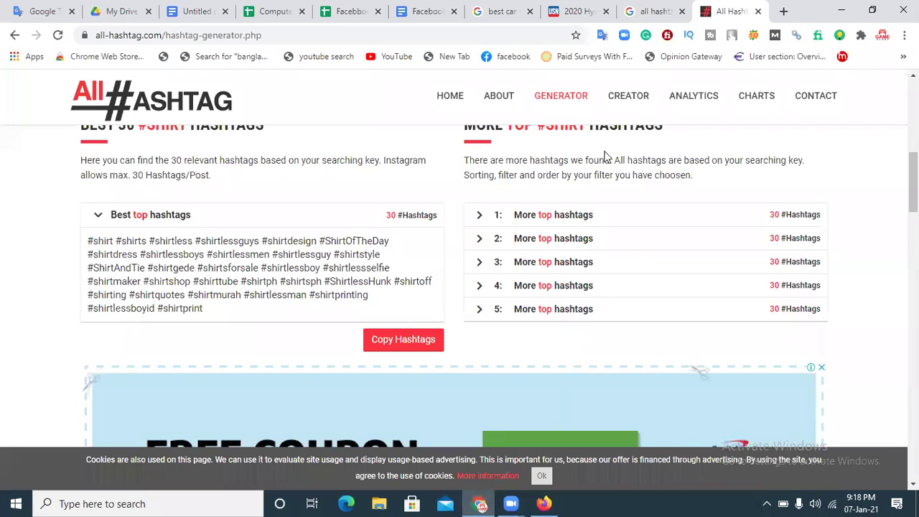
left_click(364, 12)
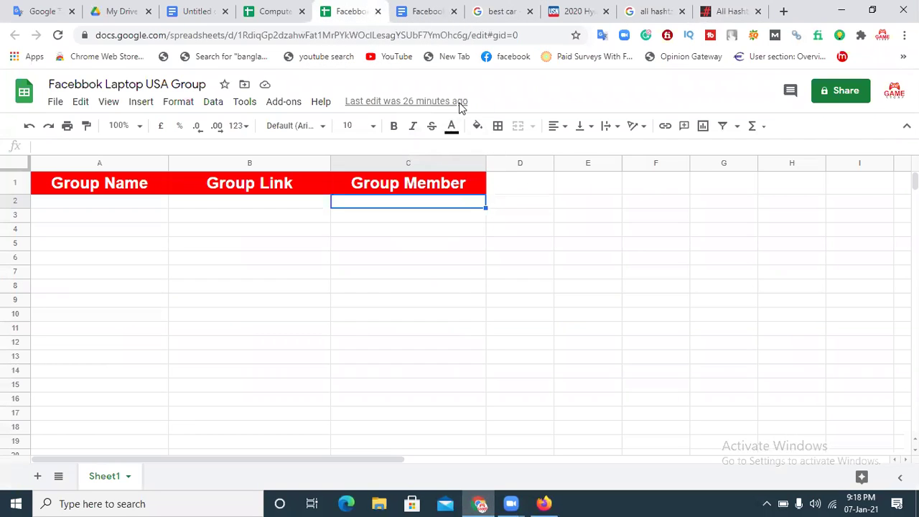
key("ctrl+shift+Tab")
left_click(271, 248)
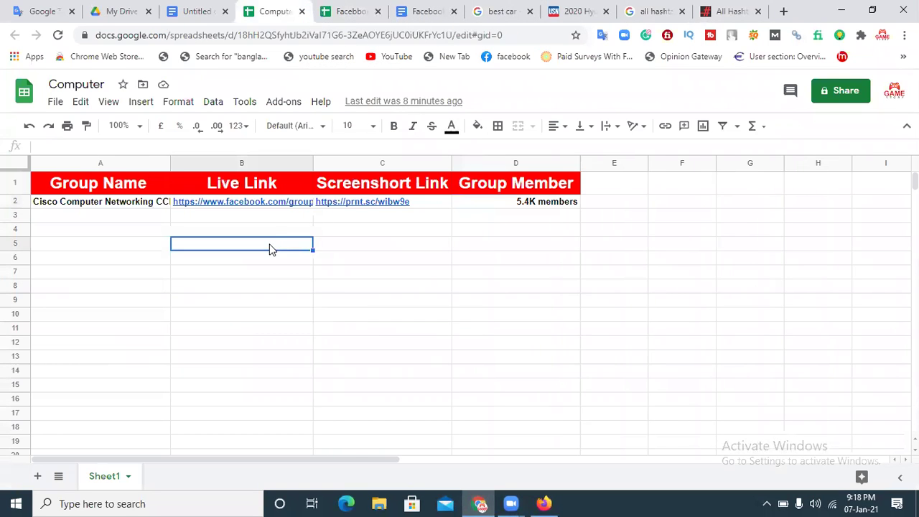
mouse_move(257, 208)
Share the Computer spreadsheet with anyone with the link as Editor and copy its link
left_click(841, 92)
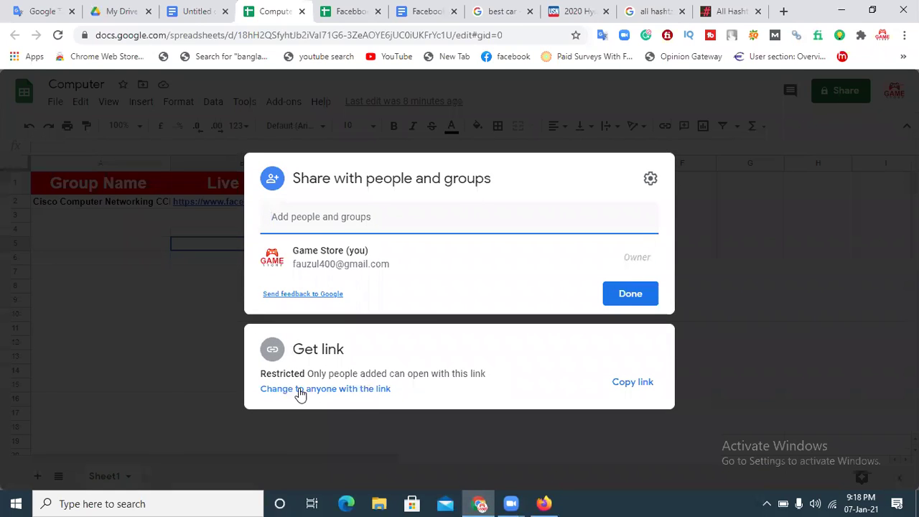
left_click(380, 389)
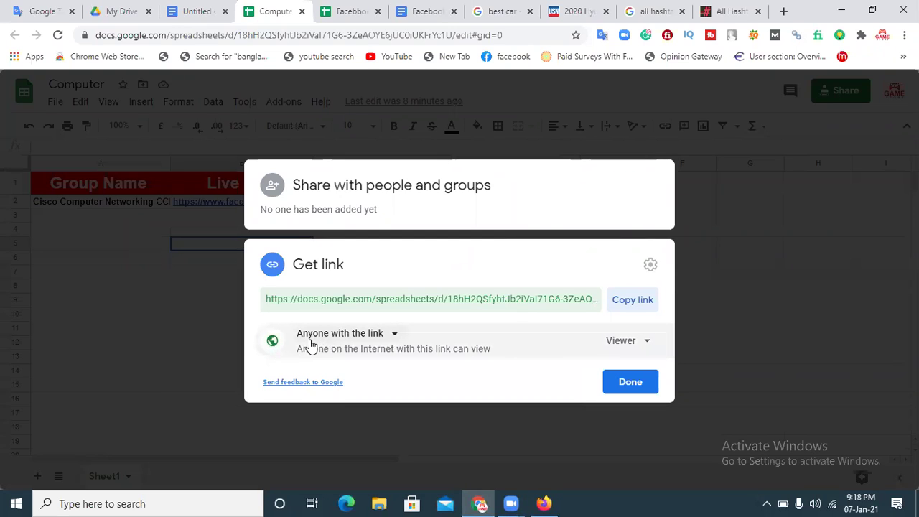
left_click(641, 345)
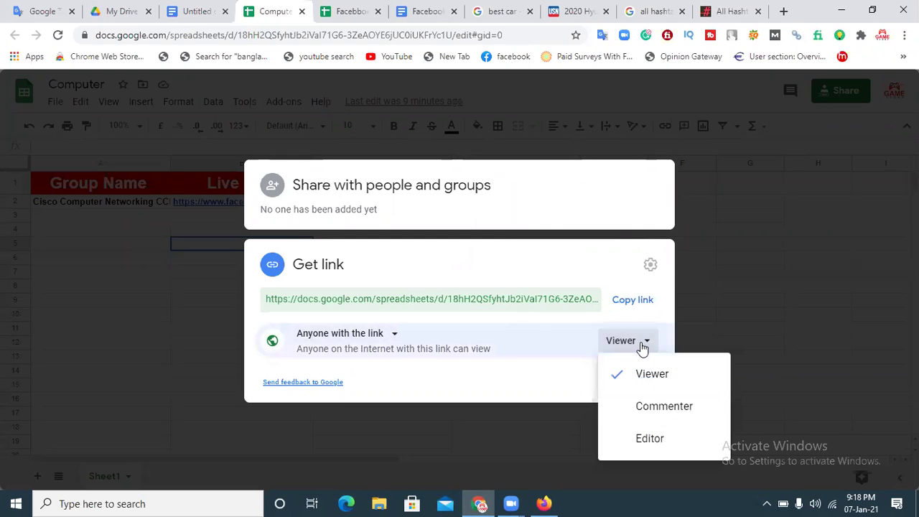
left_click(655, 442)
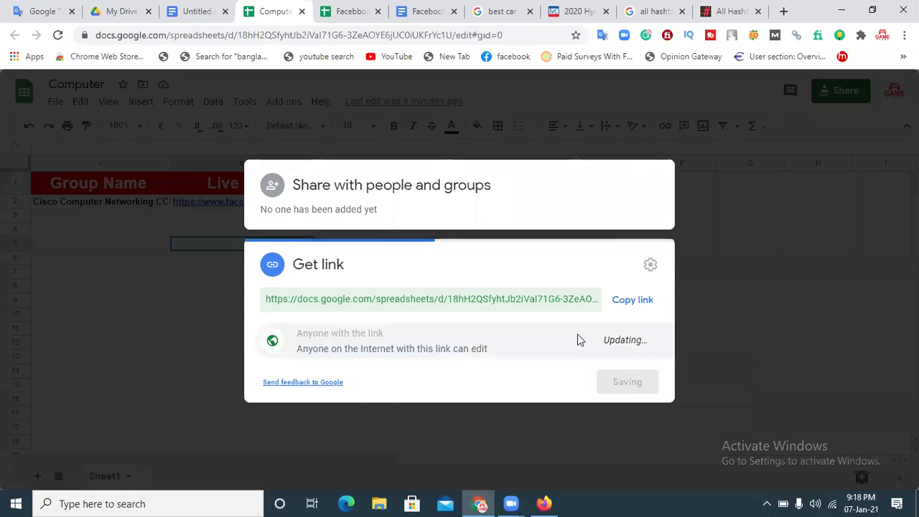
left_click(640, 301)
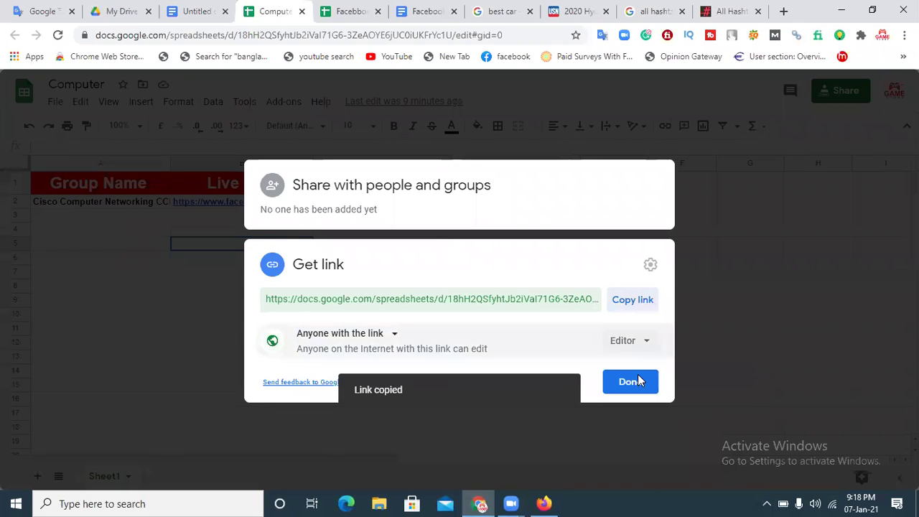
left_click(639, 382)
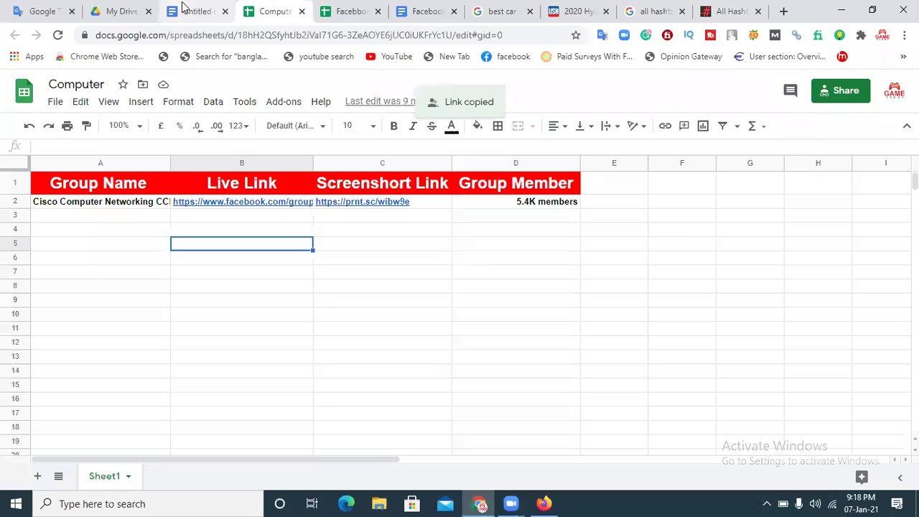
Paste the copied Computer spreadsheet link into the untitled laptop post document, four lines below the end of the hashtags
left_click(183, 9)
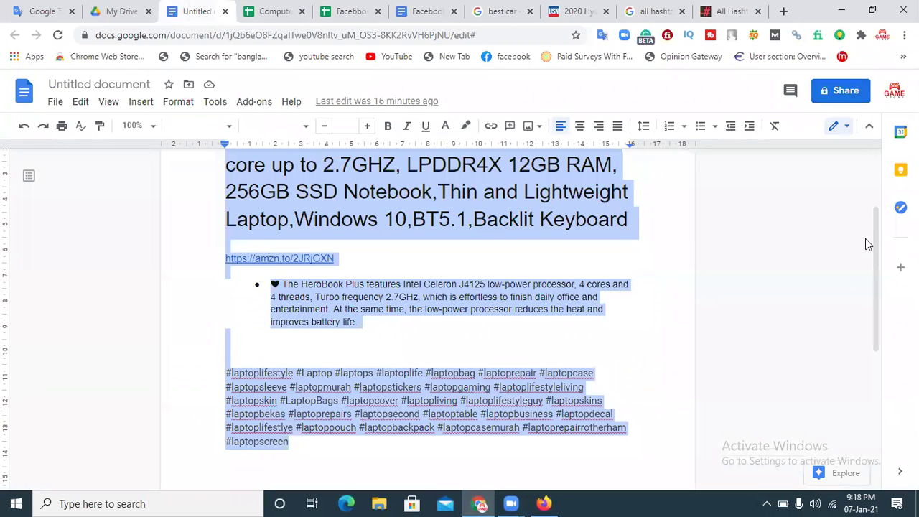
left_click_drag(876, 238, 876, 290)
left_click(429, 351)
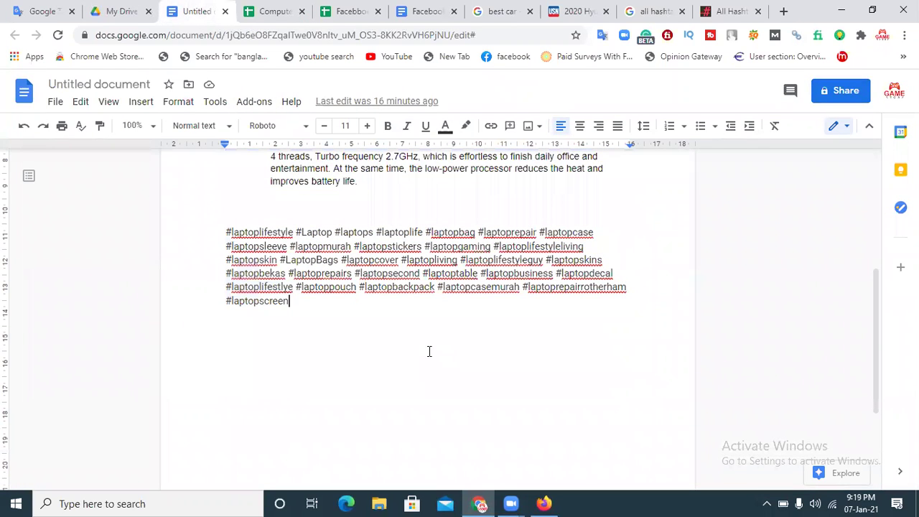
key("Return")
key("Return")
key("Return")
key("Return")
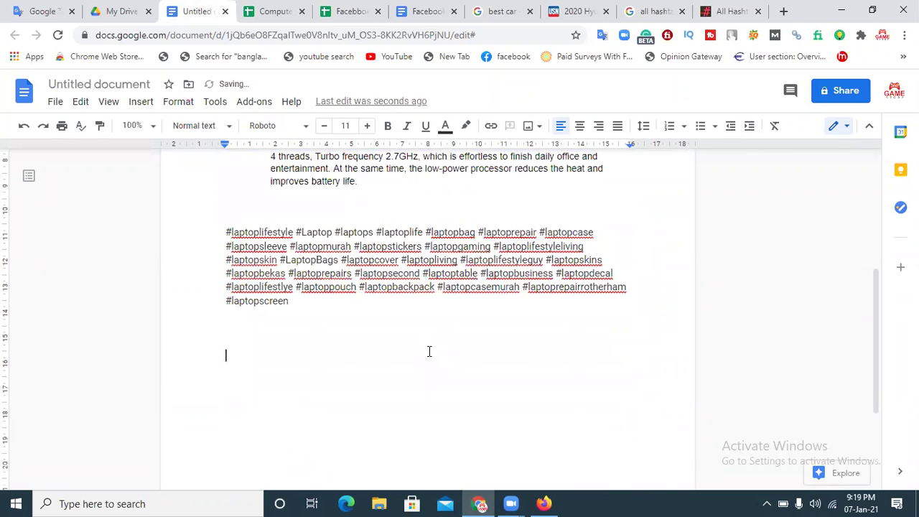
key("ctrl+v")
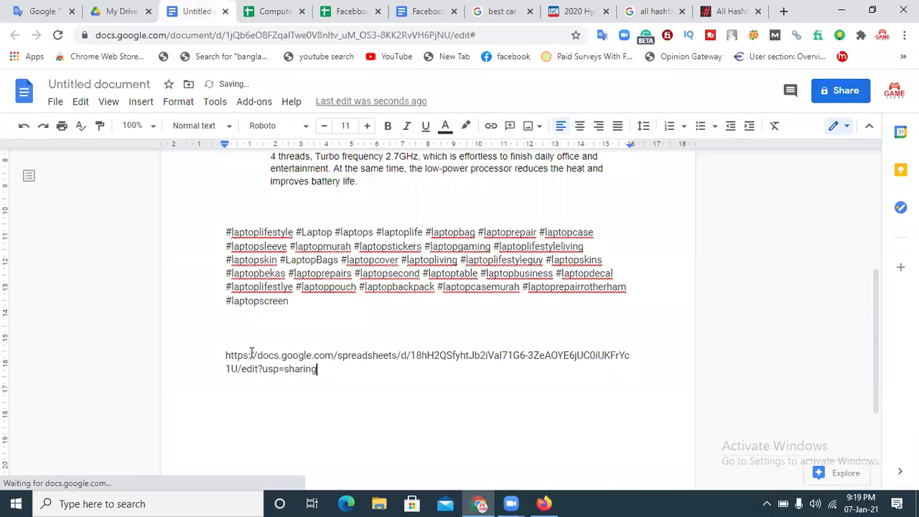
left_click_drag(319, 369, 226, 349)
left_click(324, 377)
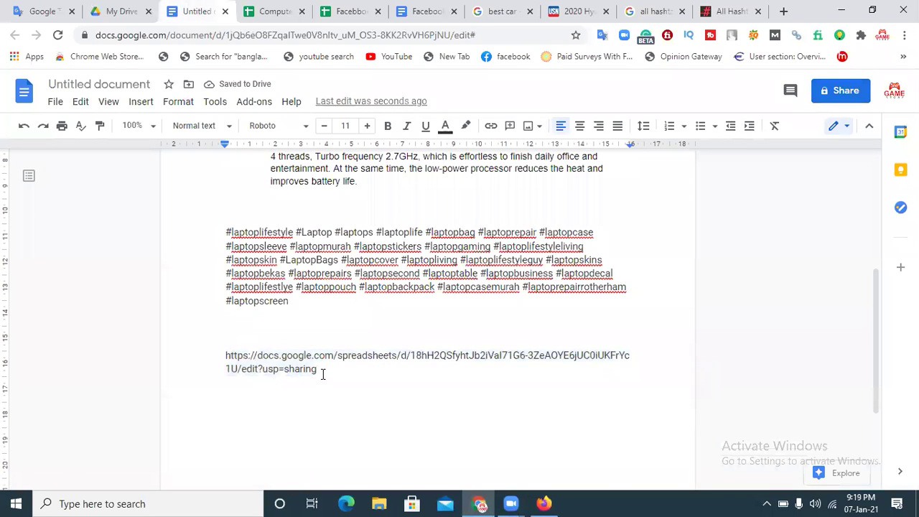
left_click_drag(323, 374, 160, 353)
left_click(429, 395)
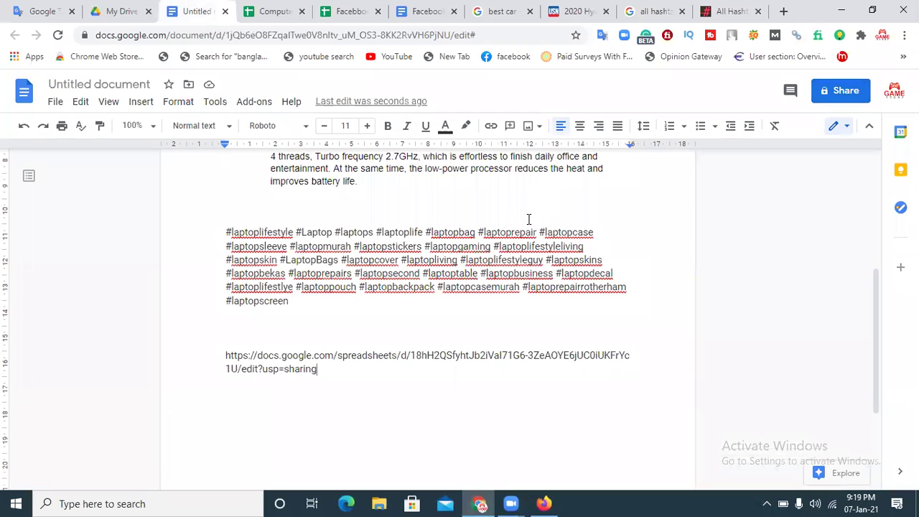
Return to the beginning of the laptop post and examine the Amazon affiliate link under the product title
left_click(884, 181)
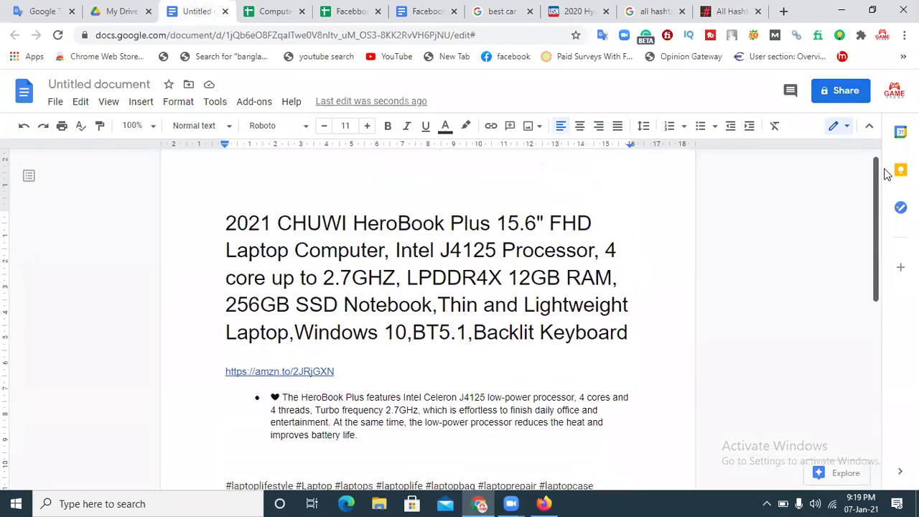
left_click_drag(348, 375, 224, 375)
left_click(192, 394)
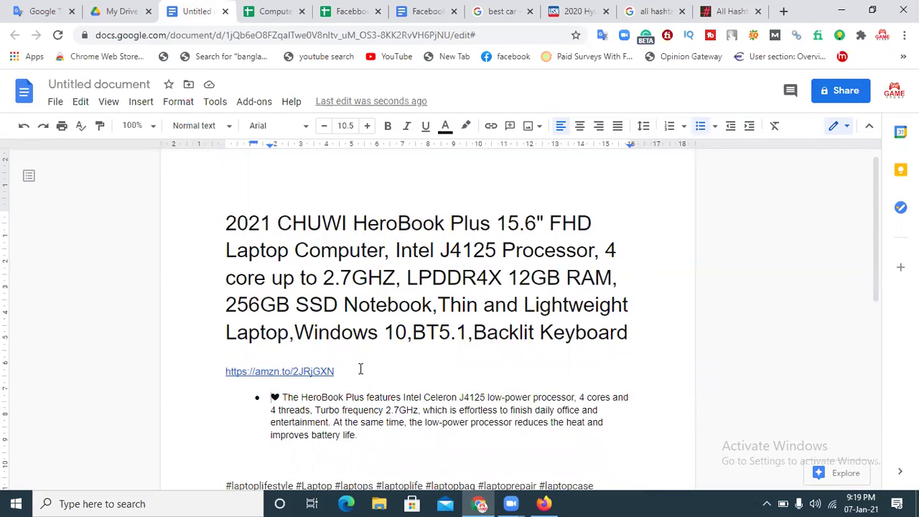
left_click_drag(332, 371, 223, 371)
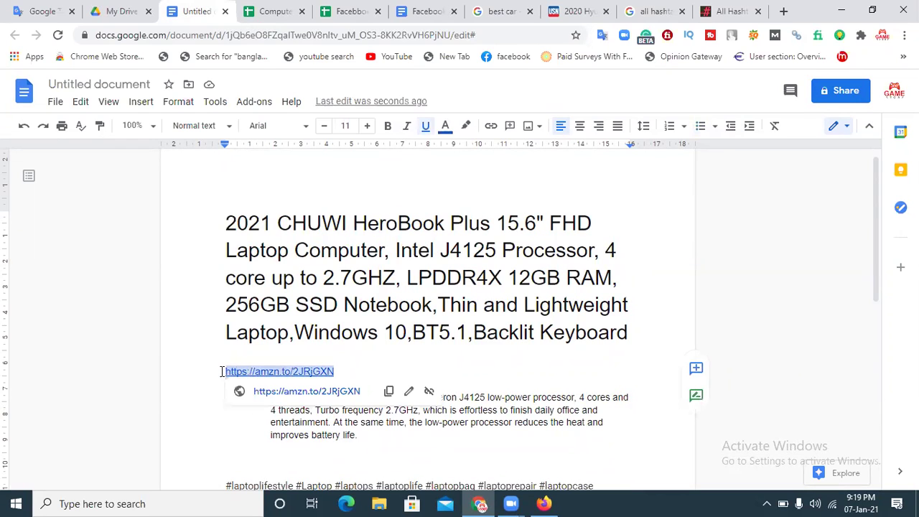
left_click(355, 365)
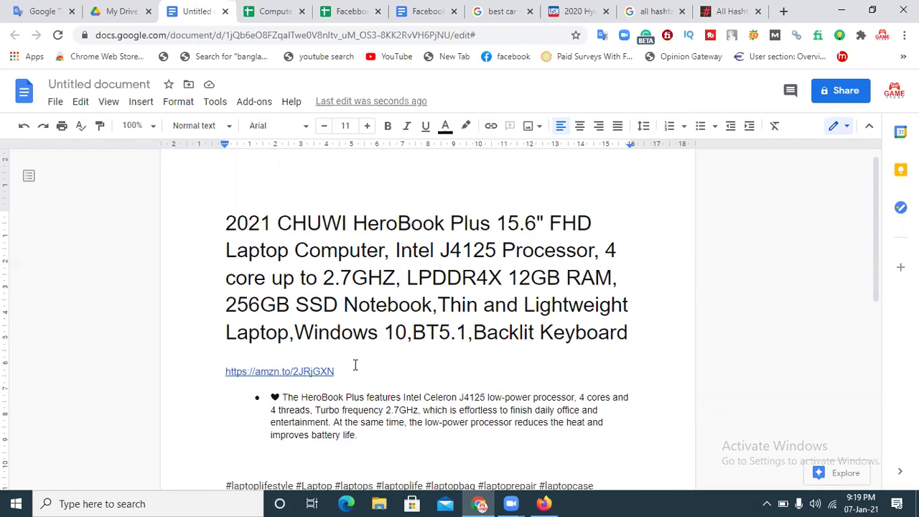
left_click(350, 376)
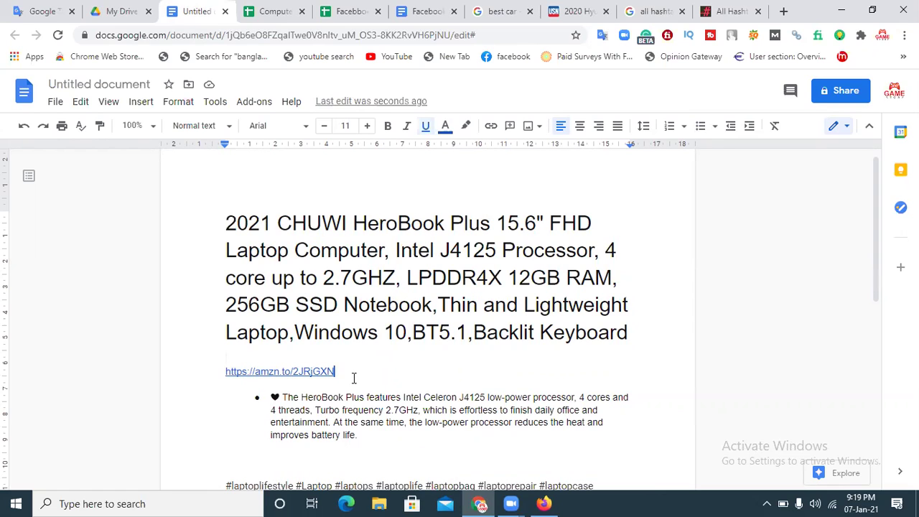